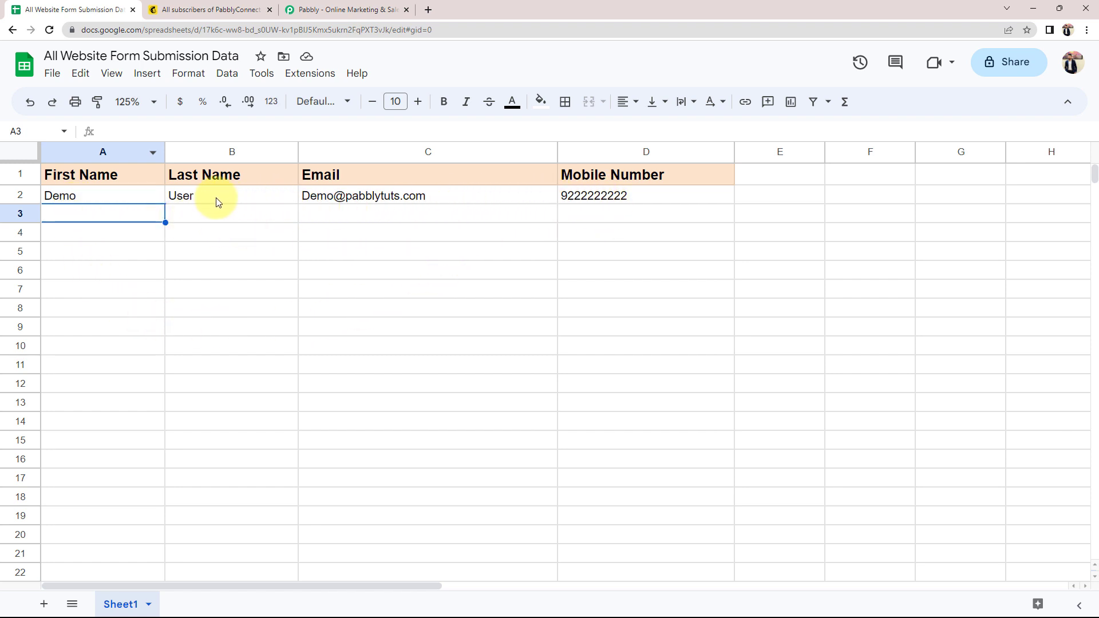
Step: Review the Mailchimp audience contacts and the website form submission data in Google Sheets
click(230, 9)
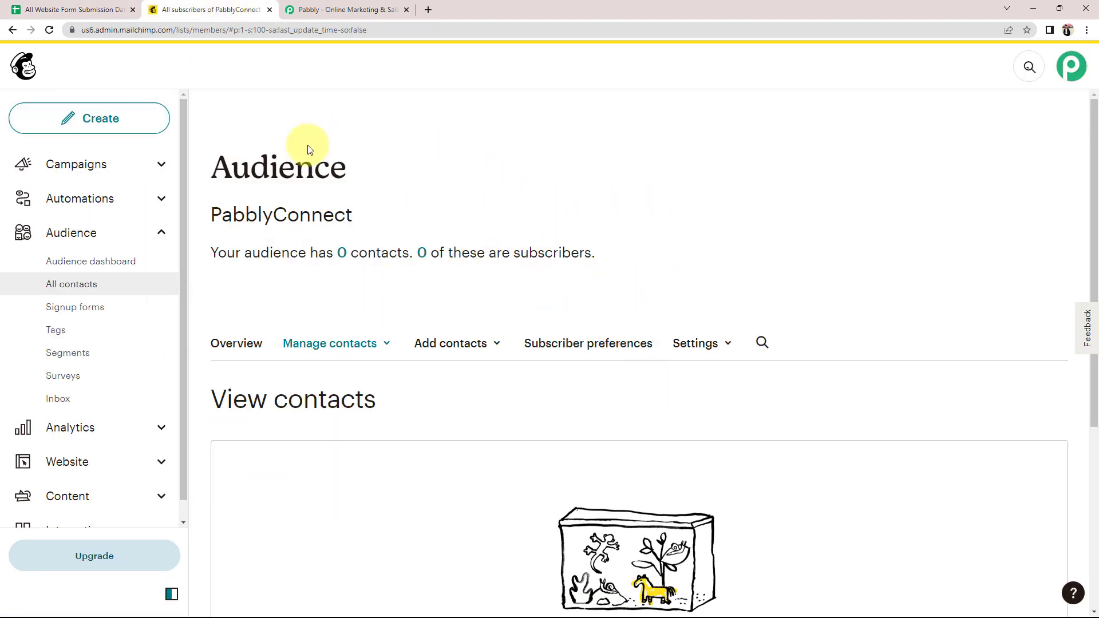
click(61, 6)
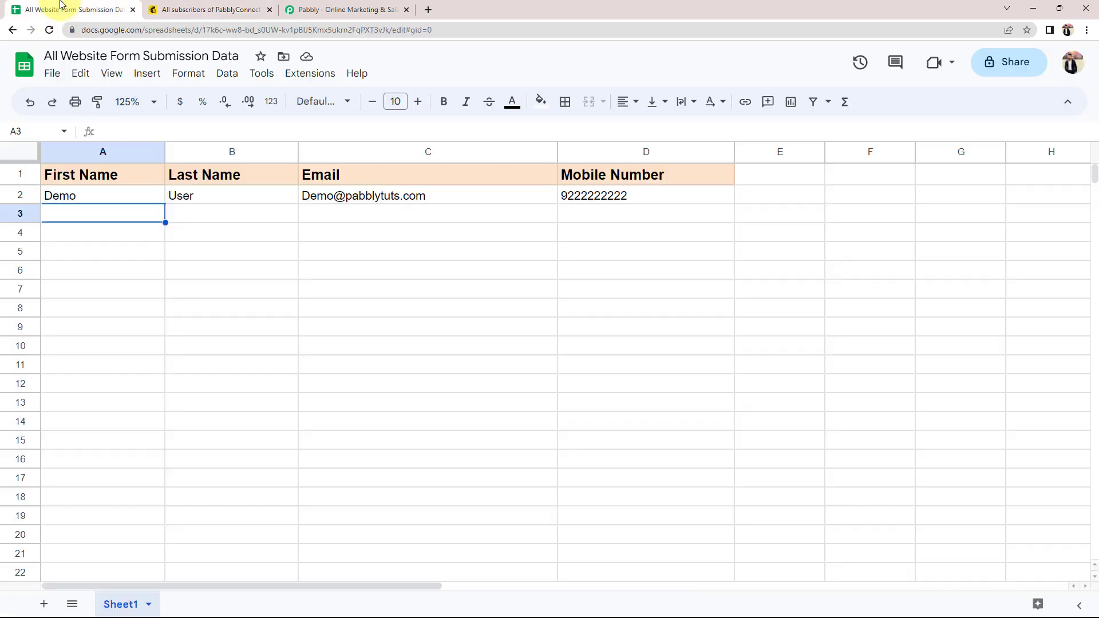
click(196, 5)
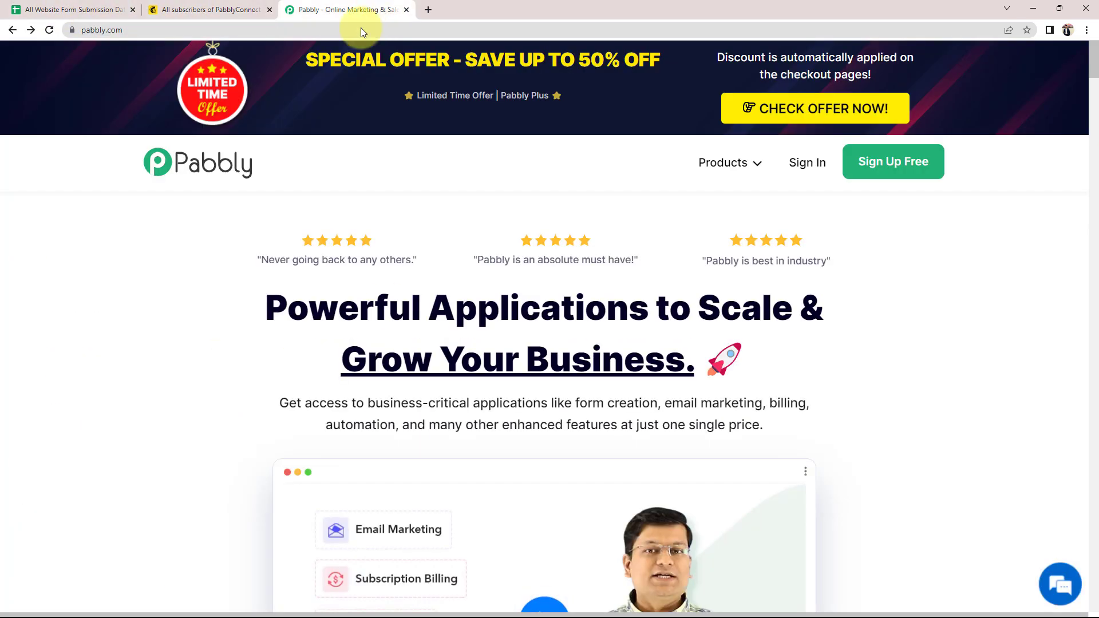
Step: Switch to the Pabbly website, sign in to the account and open Pabbly Connect
click(359, 9)
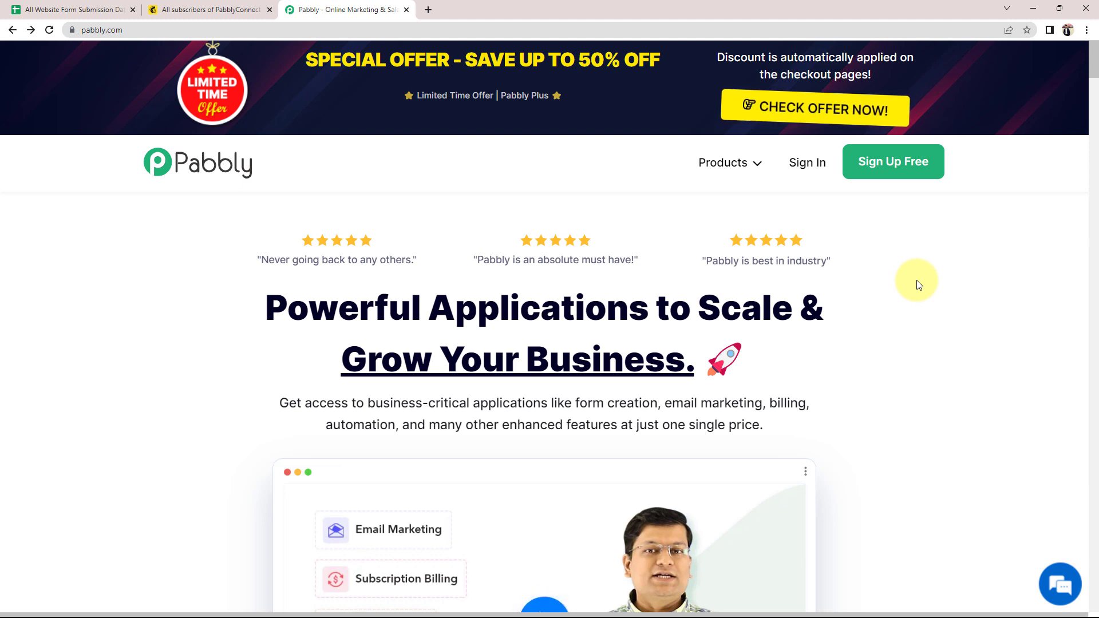
click(808, 172)
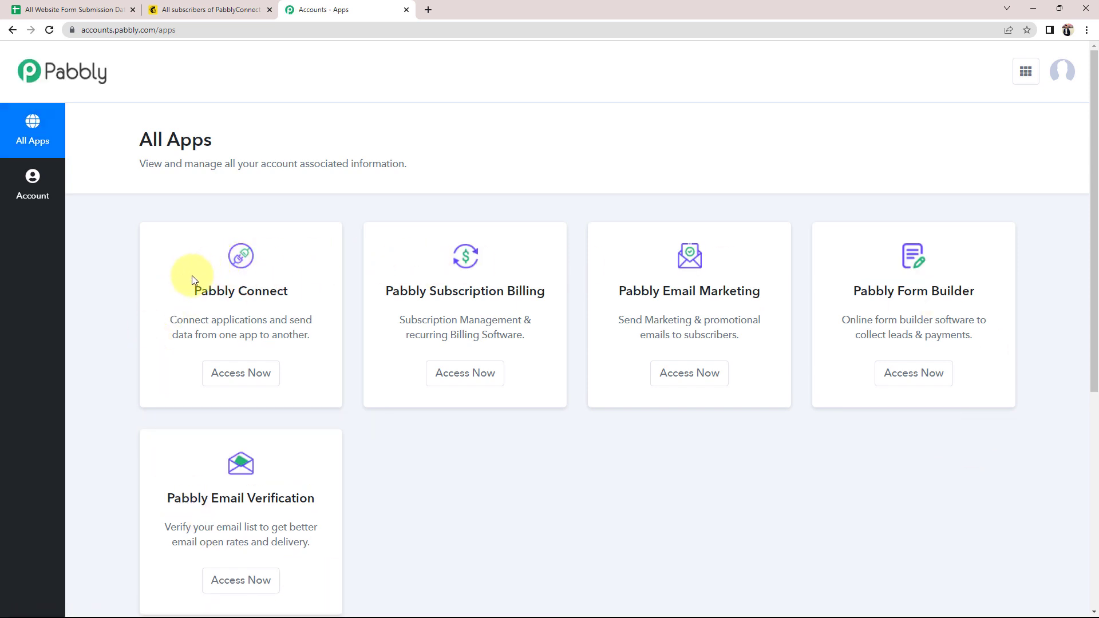
drag(194, 291, 296, 294)
click(283, 248)
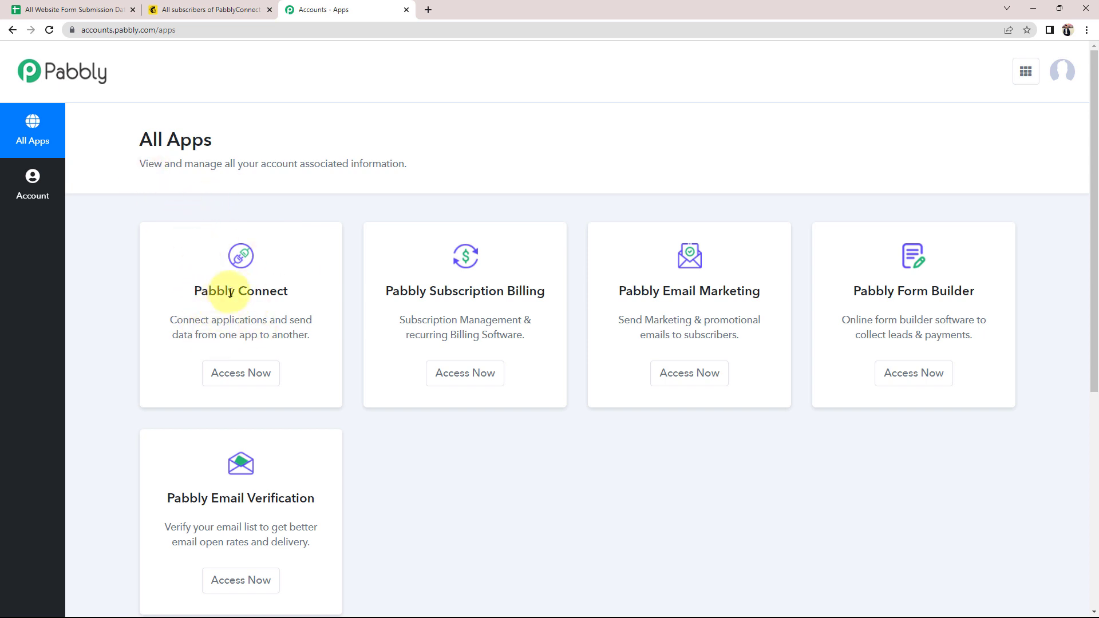
click(221, 373)
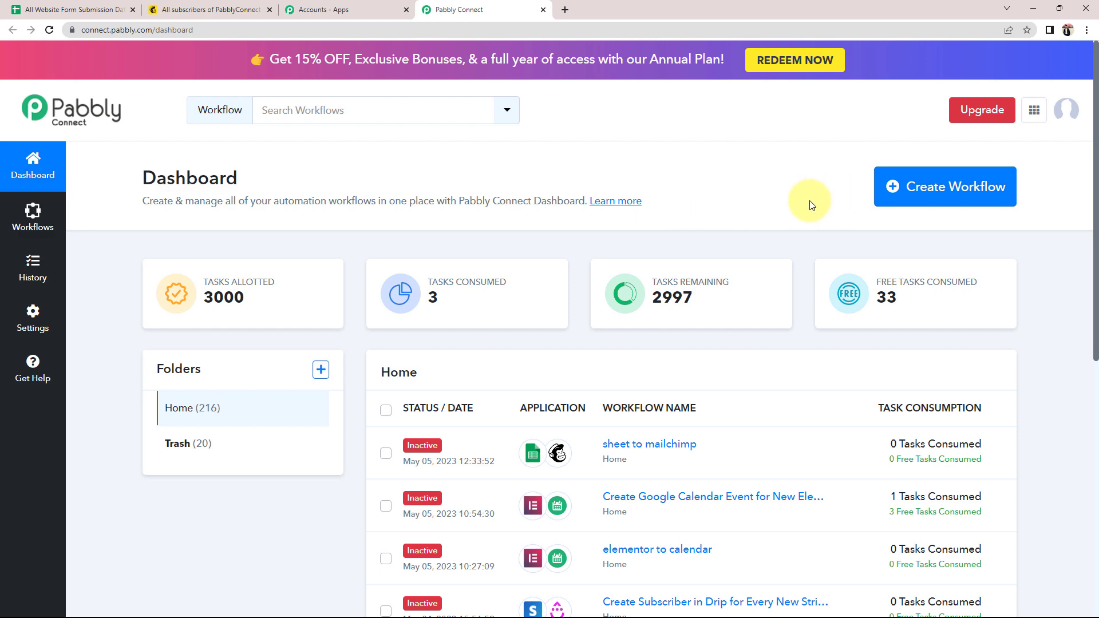
Step: Create a workflow named "Add Subscribers to Mailchimp for New Google Sheets Rows"
click(965, 187)
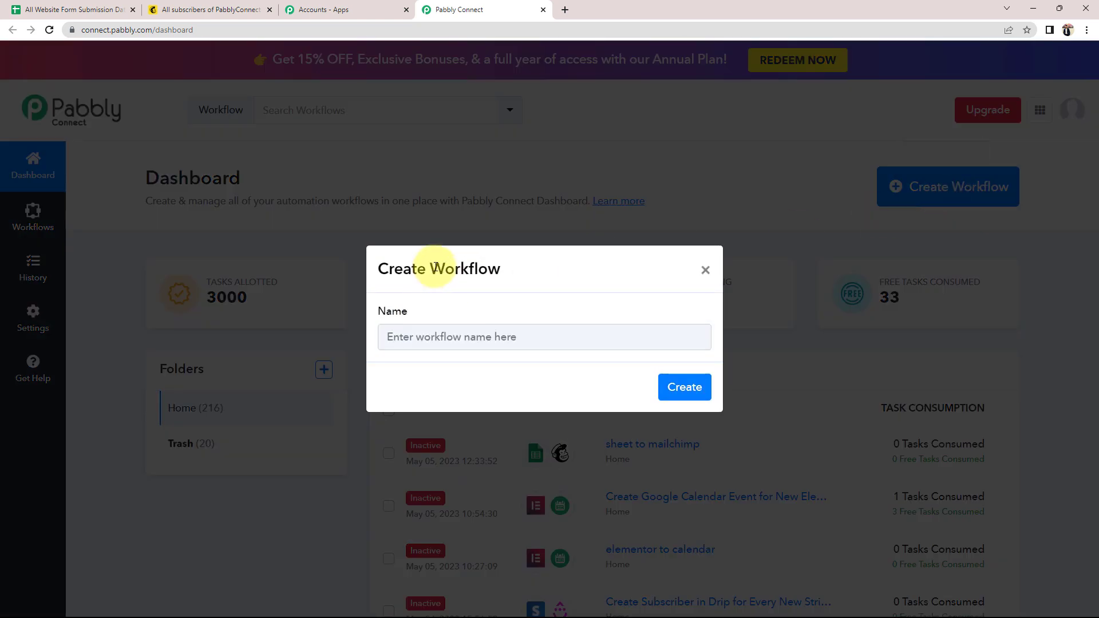
drag(430, 265, 498, 266)
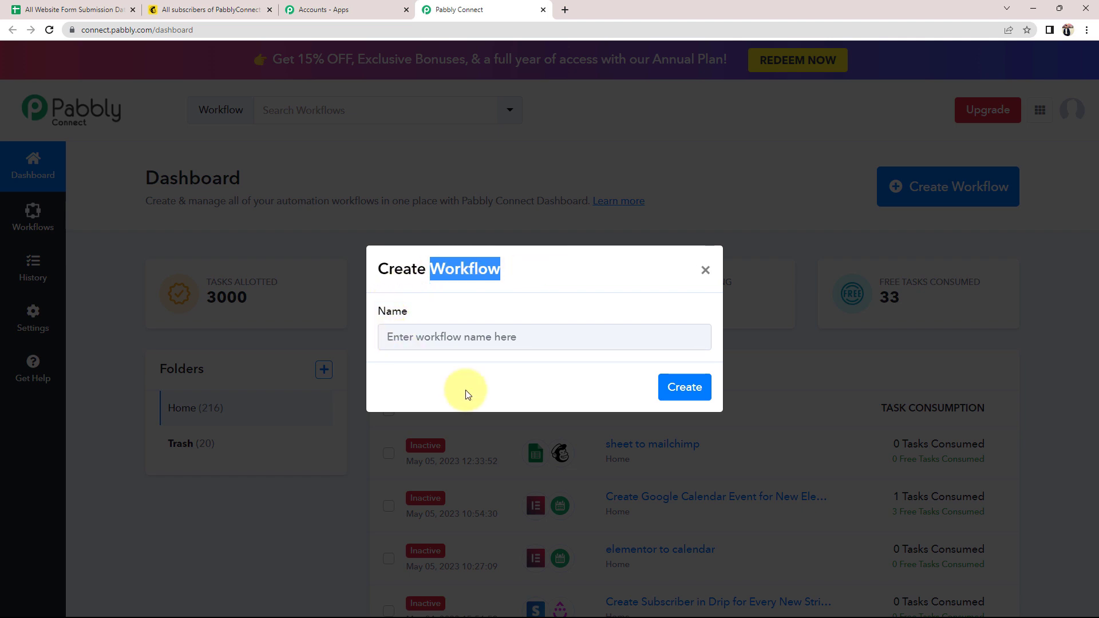
click(431, 338)
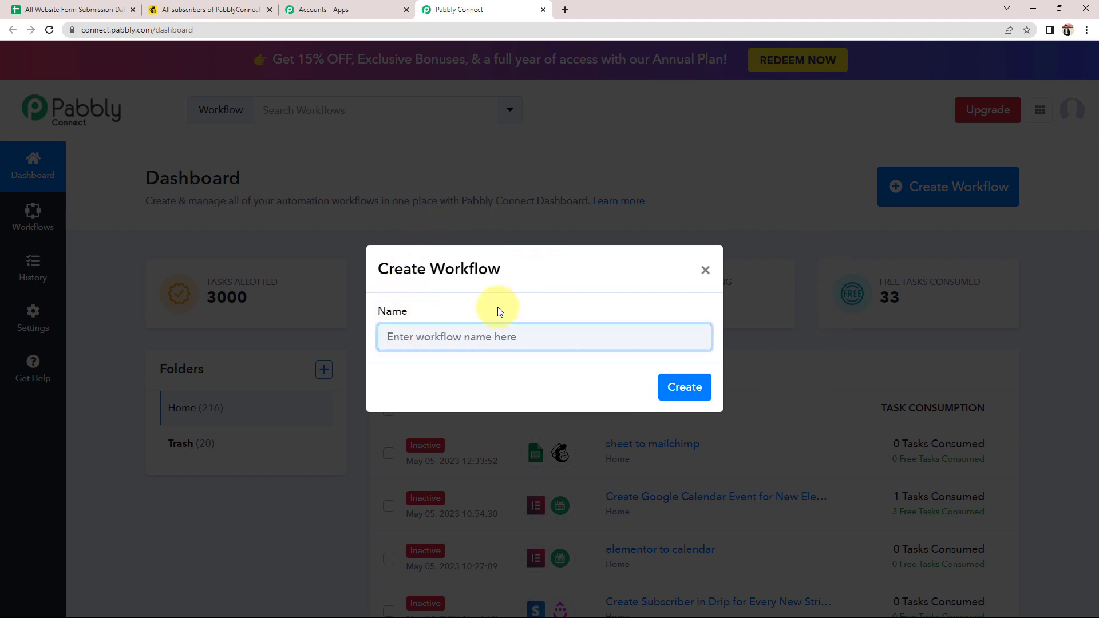
text(Add Subscribers to Mailchimp for New Google Sheets Rows)
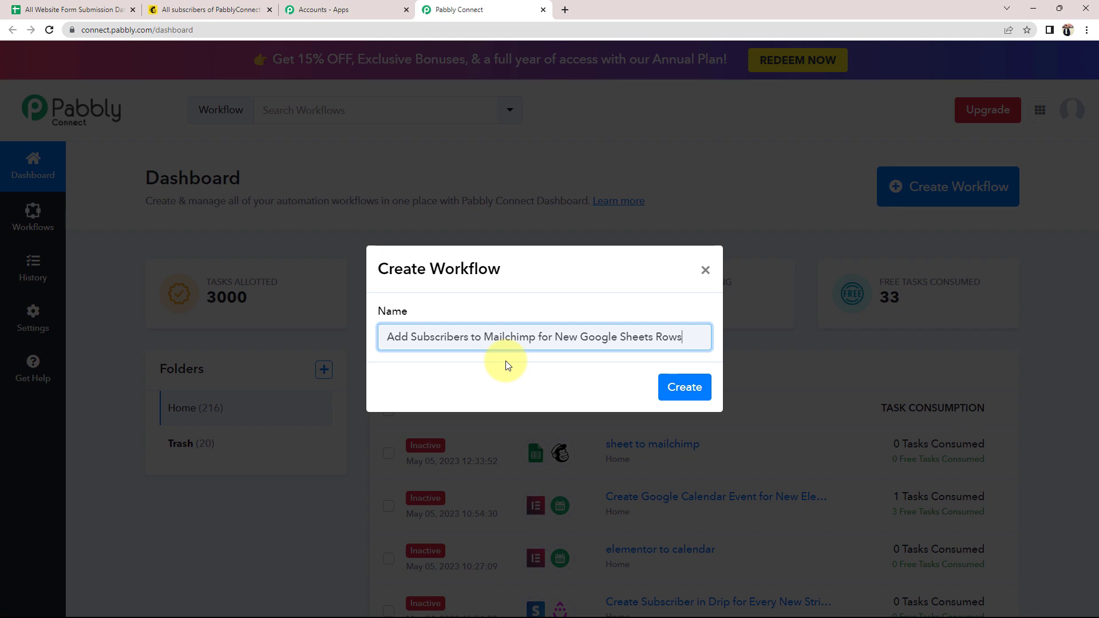
click(685, 387)
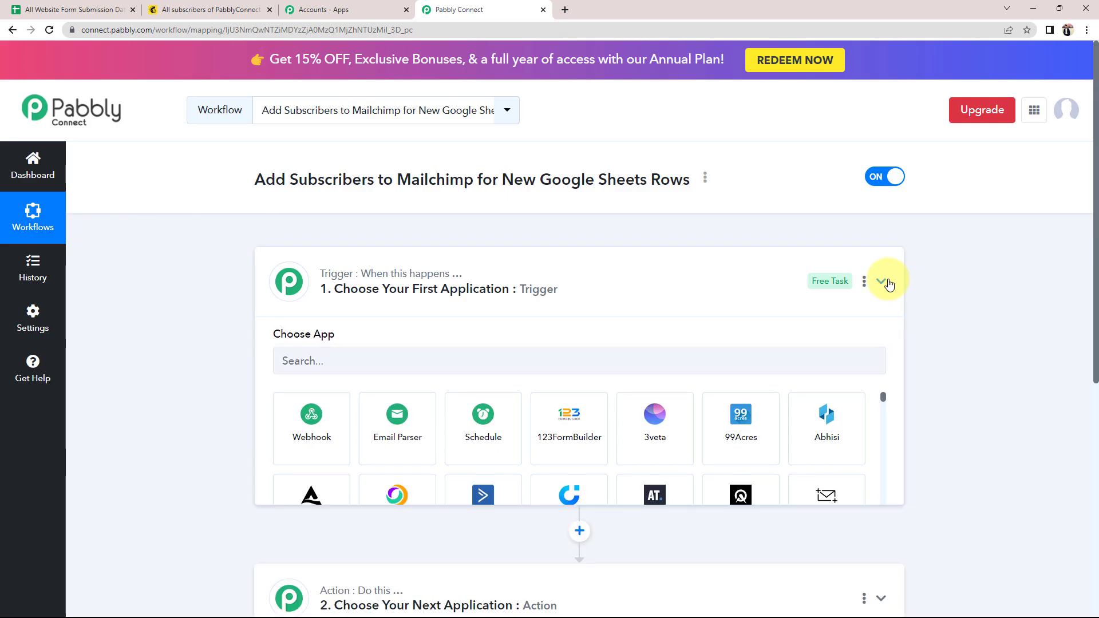
Step: Collapse the workflow's trigger step and look over the source spreadsheet and the destination Mailchimp audience
click(886, 281)
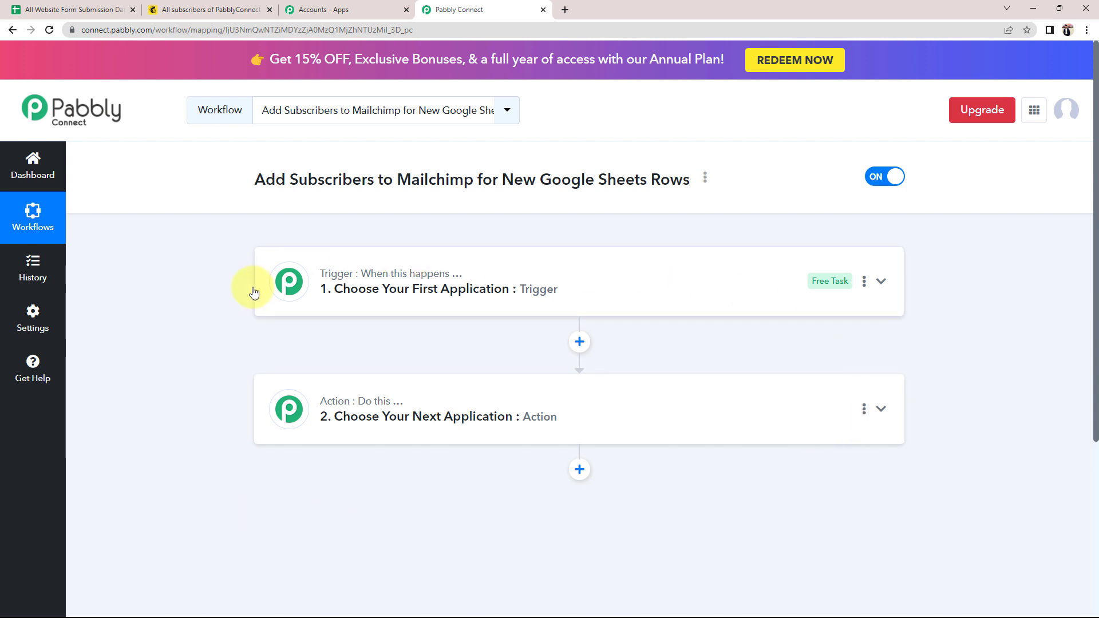
click(13, 9)
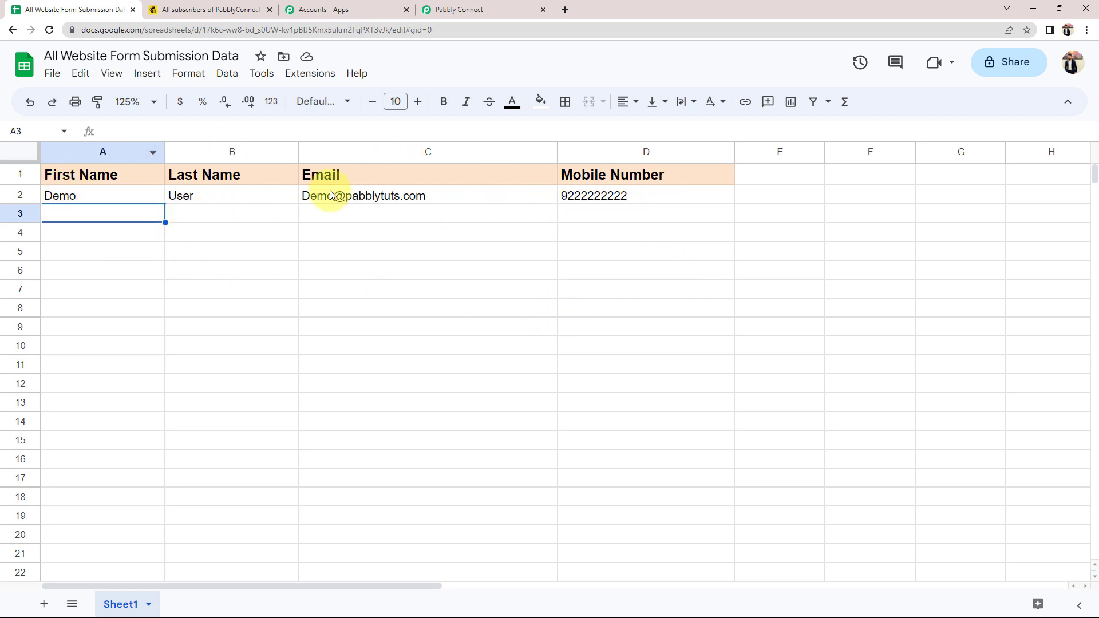
click(220, 9)
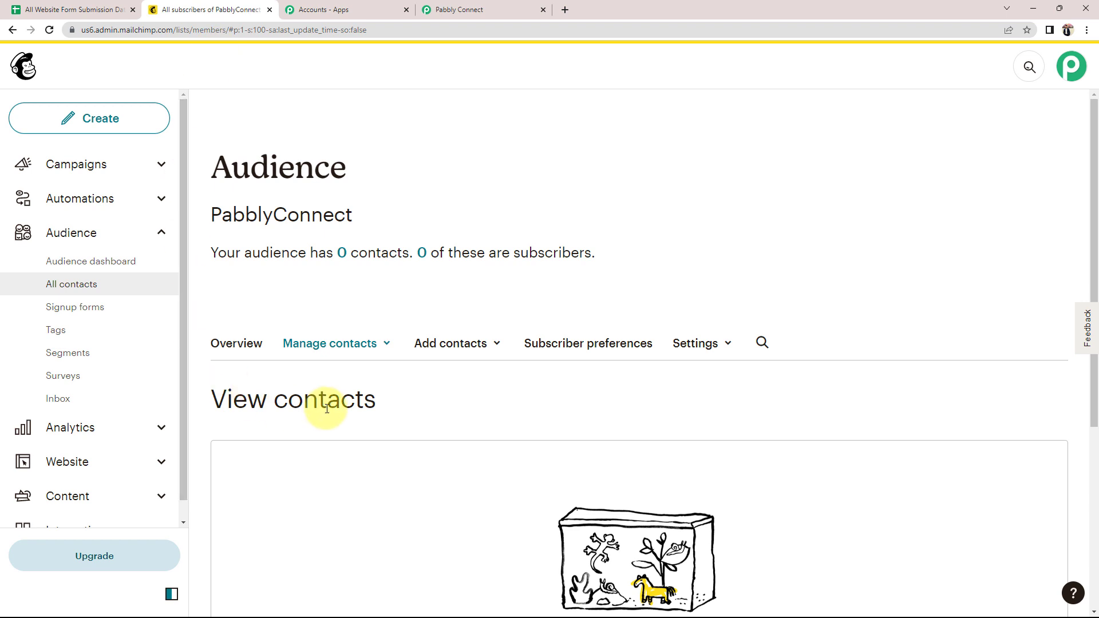
Step: In the Pabbly Connect workflow, set the trigger app to Google Sheets with the New or Updated Spreadsheet Row event
click(458, 10)
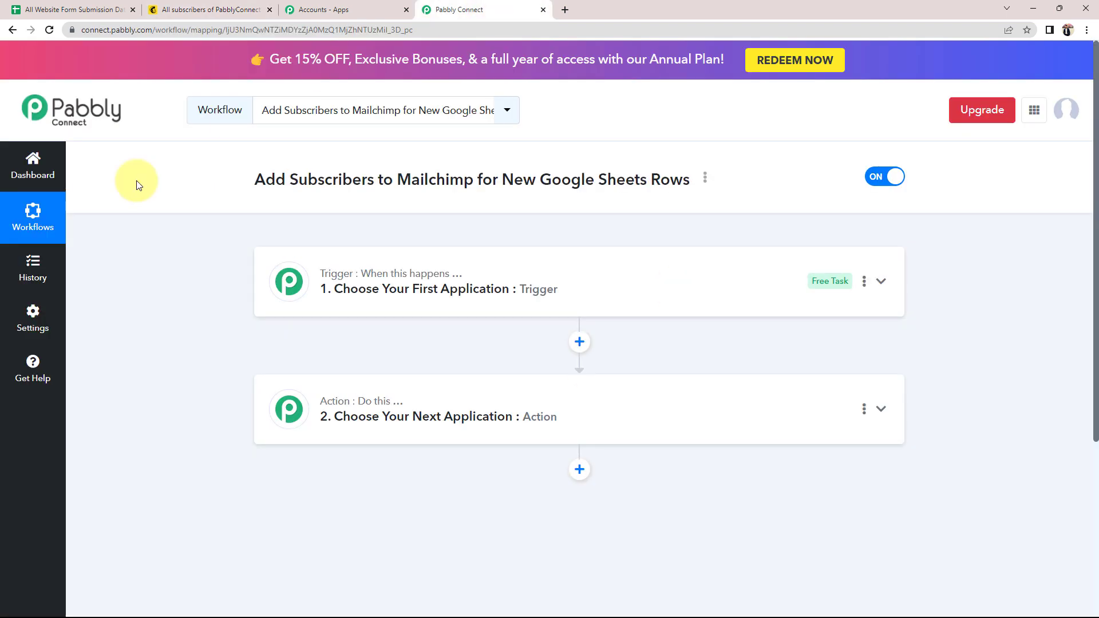
click(323, 289)
click(314, 360)
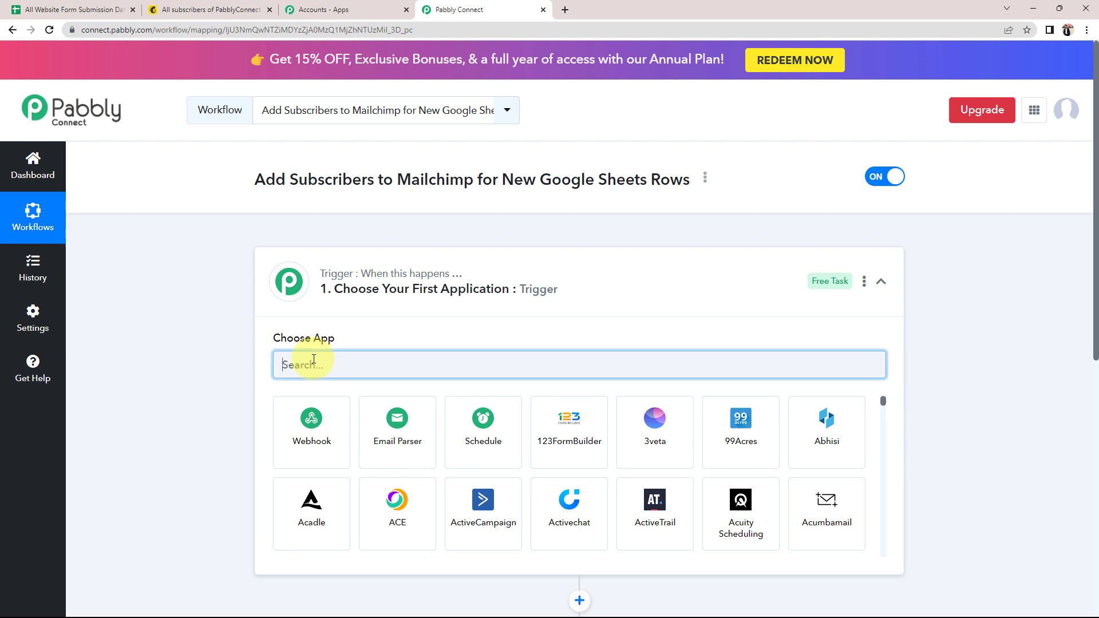
text(goo)
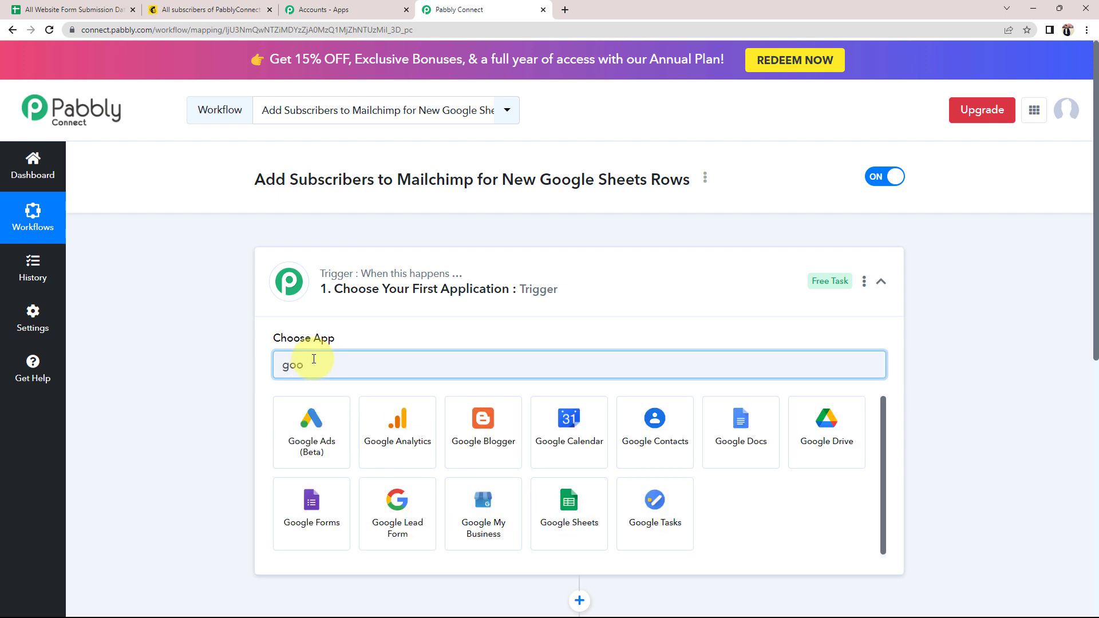
click(553, 500)
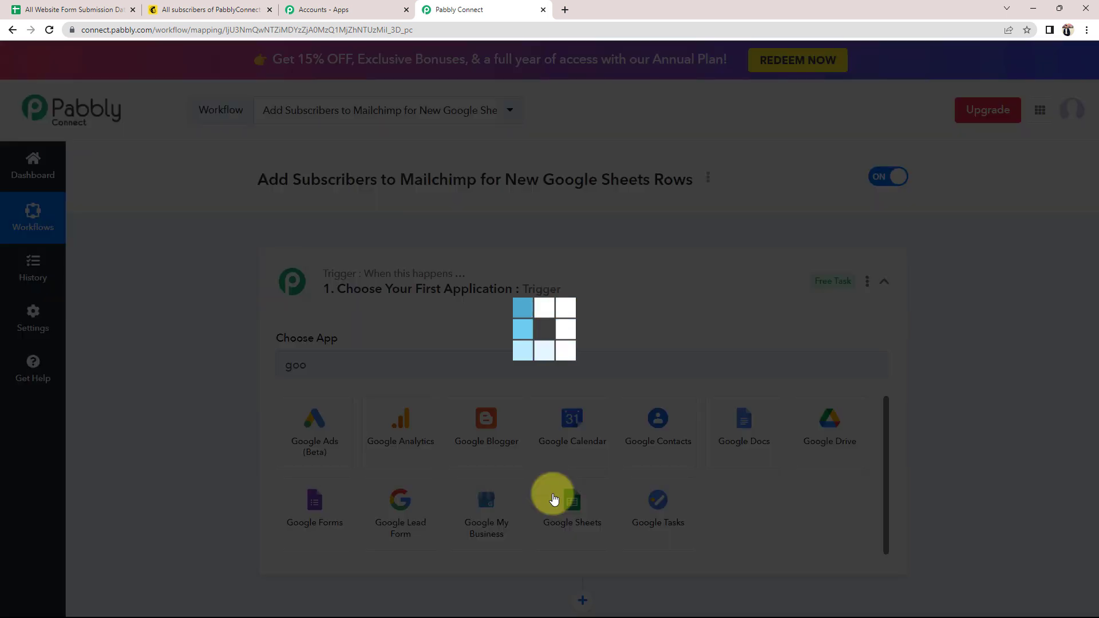
click(293, 428)
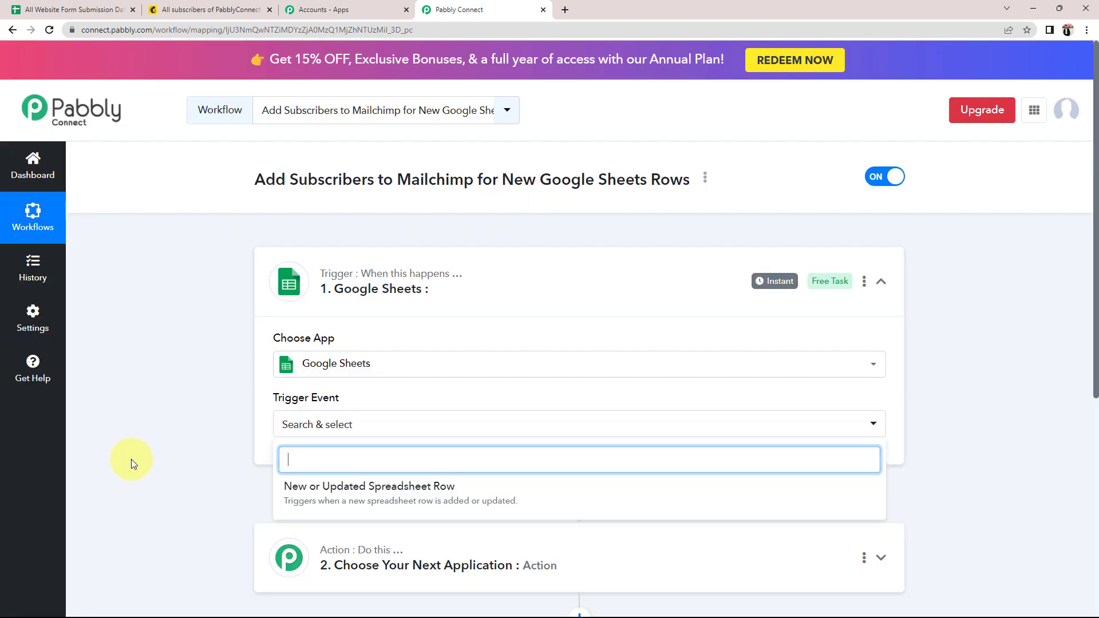
click(380, 493)
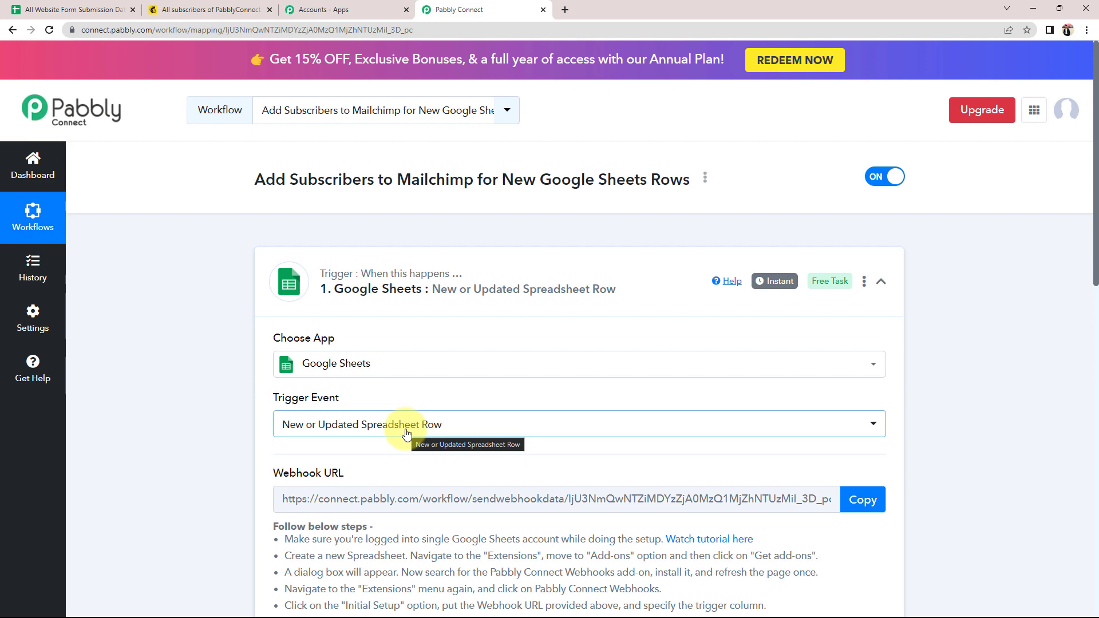
Step: Read the webhook URL setup instructions for the Google Sheets trigger
scroll(266, 430, down, 2)
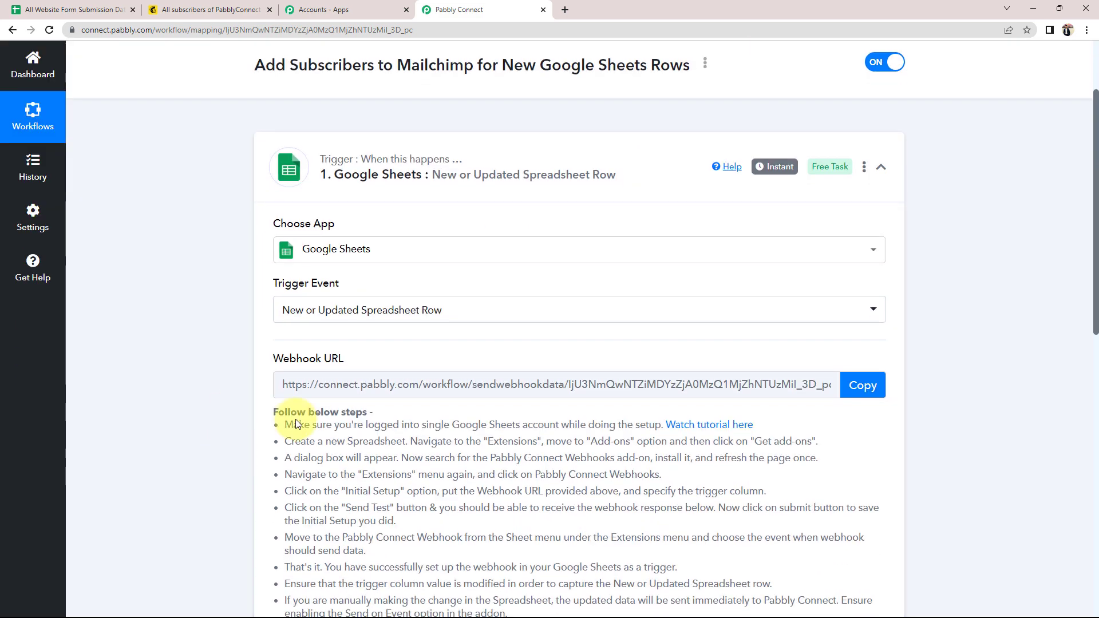
triple_click(285, 361)
click(287, 358)
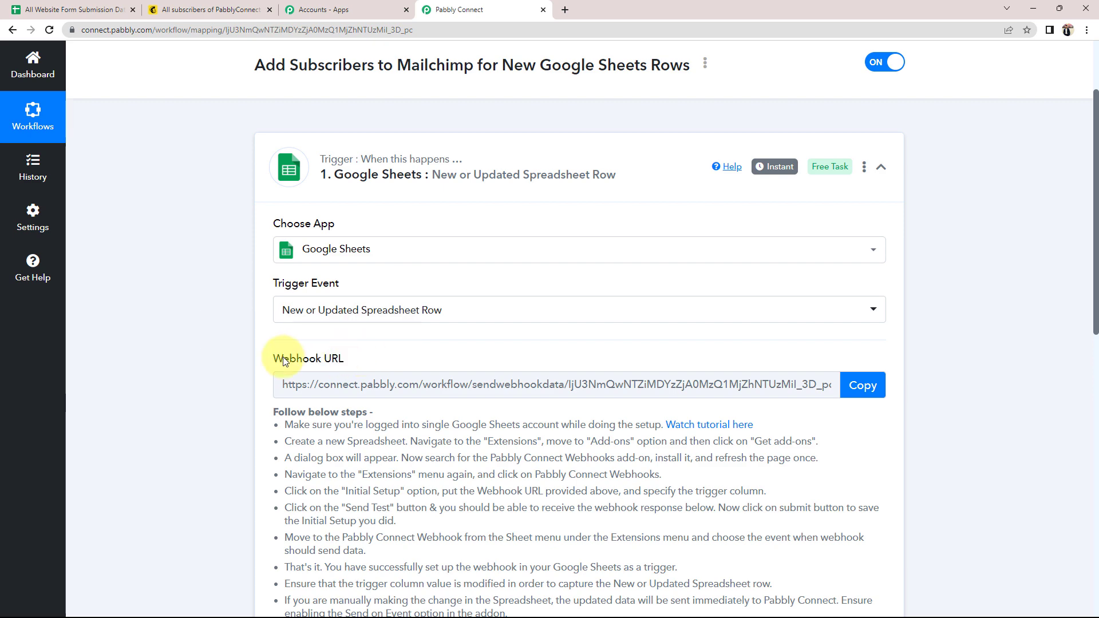
scroll(216, 425, down, 4)
scroll(135, 308, up, 1)
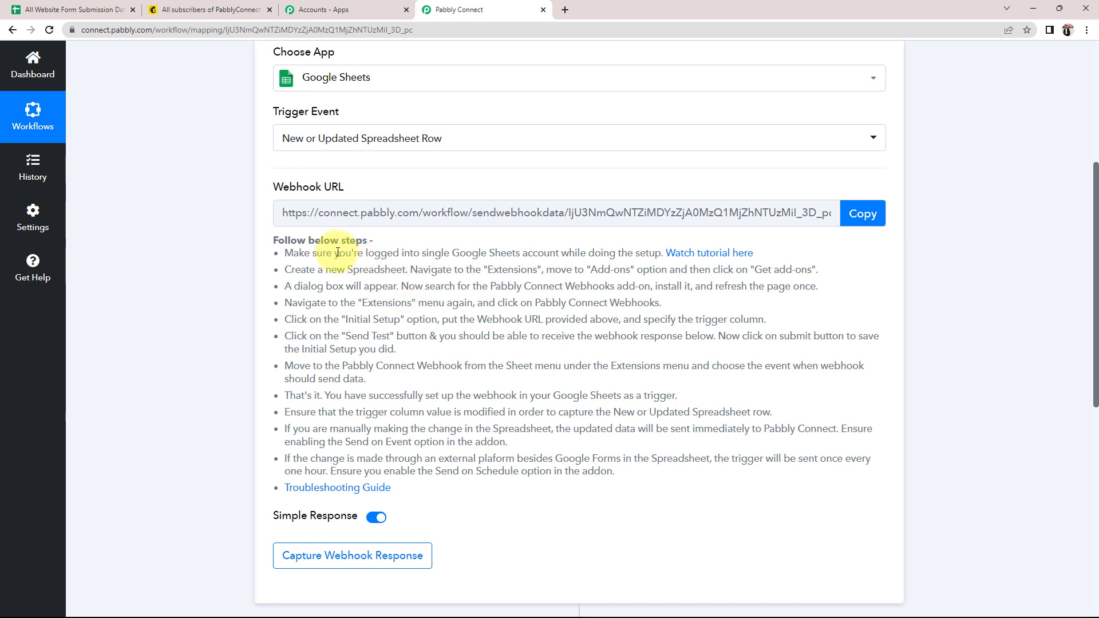
drag(284, 252, 640, 508)
click(640, 507)
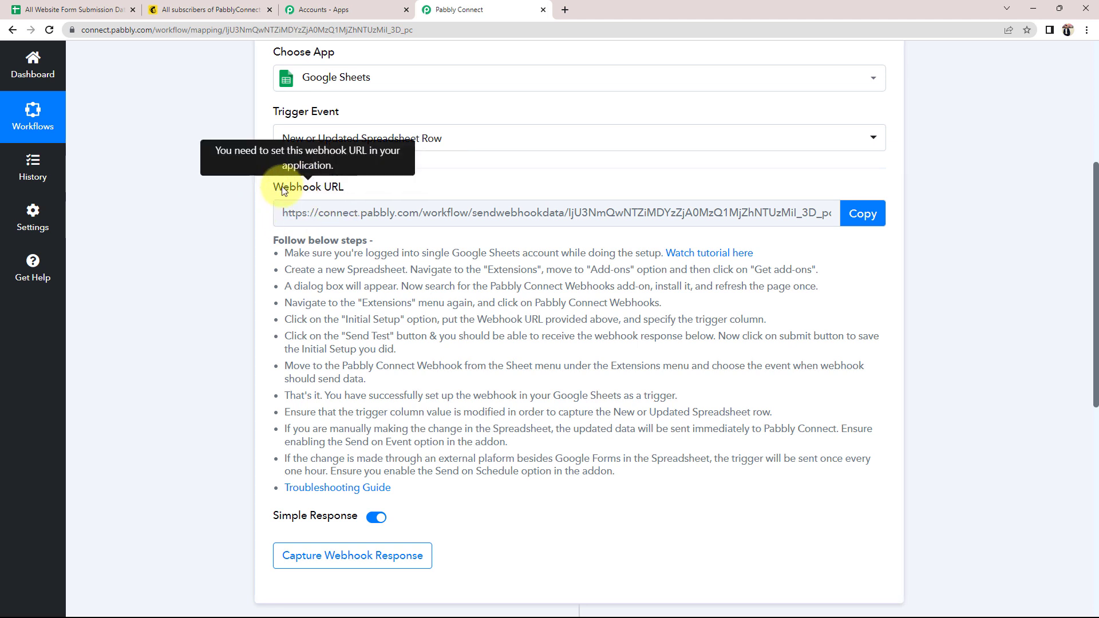
Step: Copy the Google Sheets trigger's webhook URL
click(863, 214)
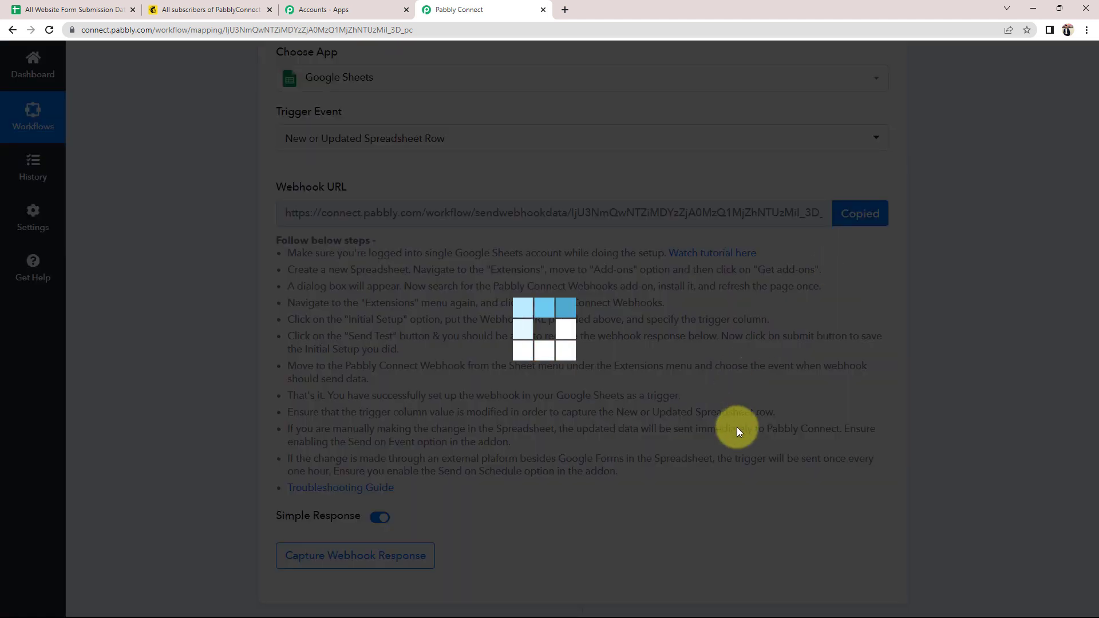
click(79, 9)
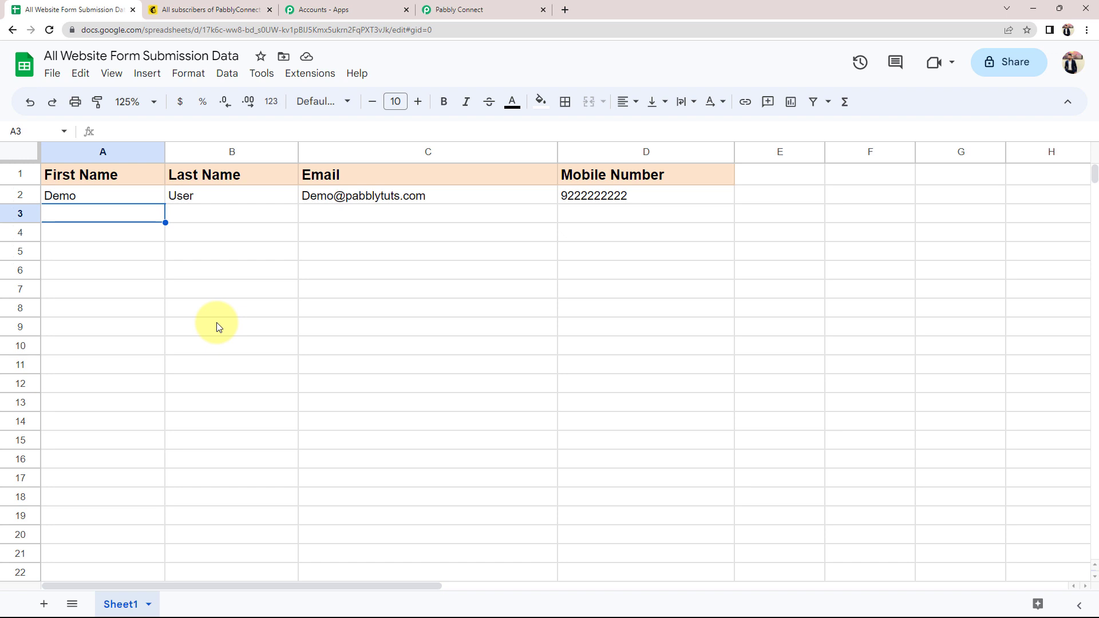
click(481, 9)
click(321, 213)
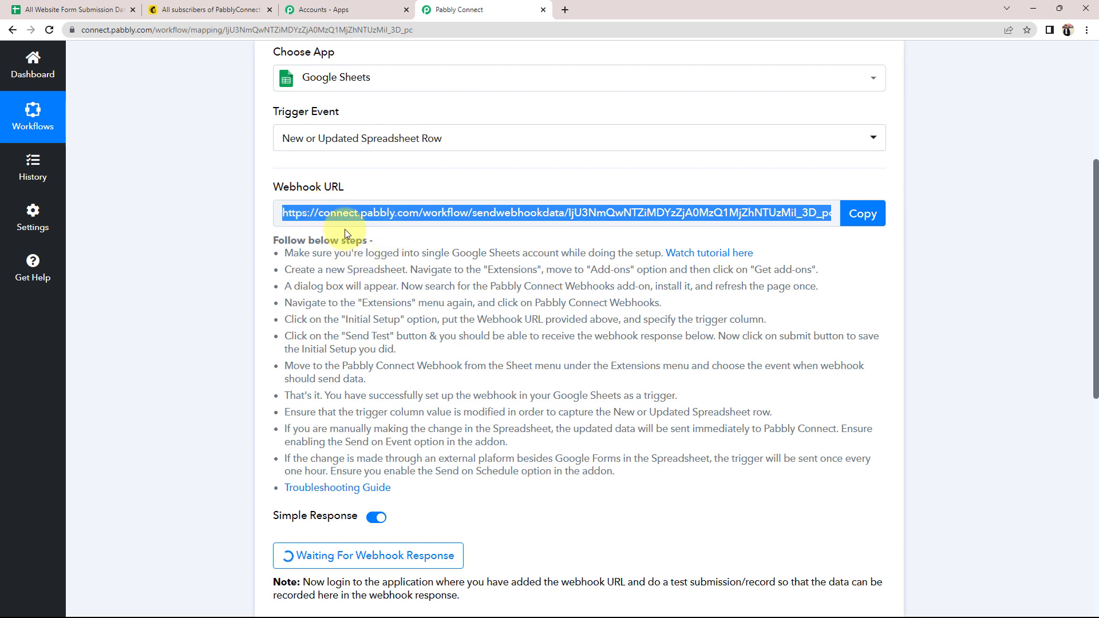
Step: Switch to the form submission spreadsheet and search the Google Workspace Marketplace for the Pabbly Connect Webhooks add-on
click(54, 9)
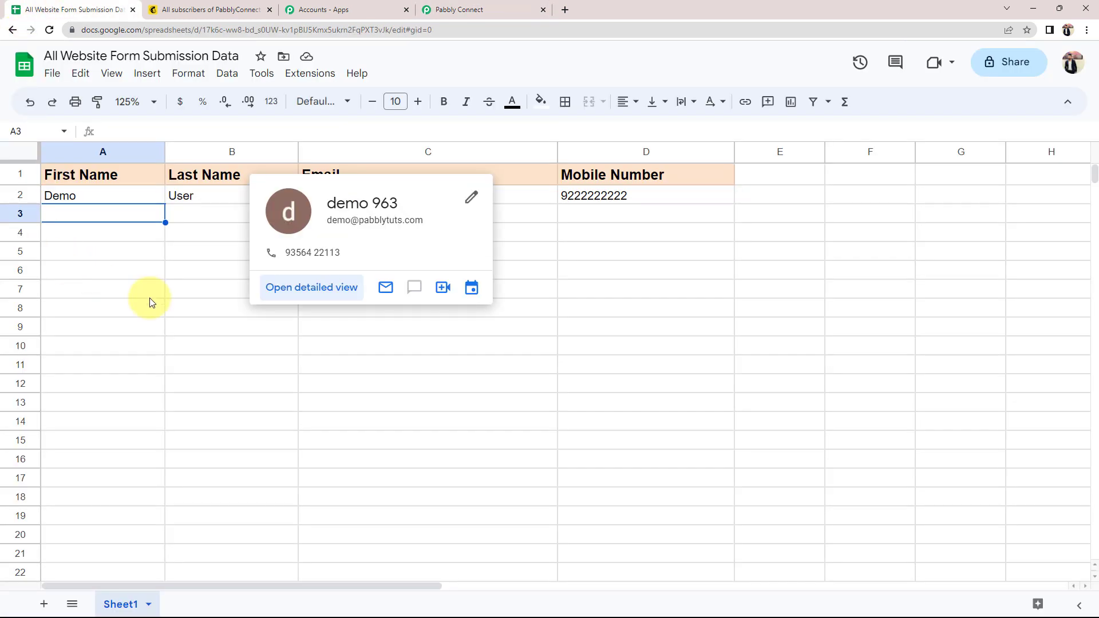
click(298, 74)
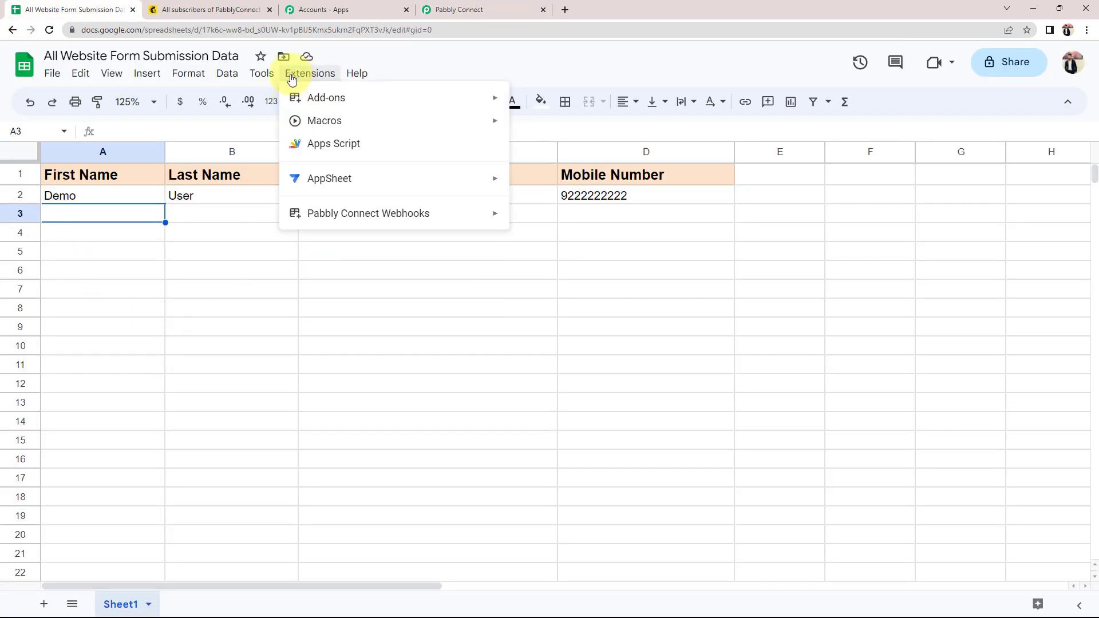
mouse_move(311, 98)
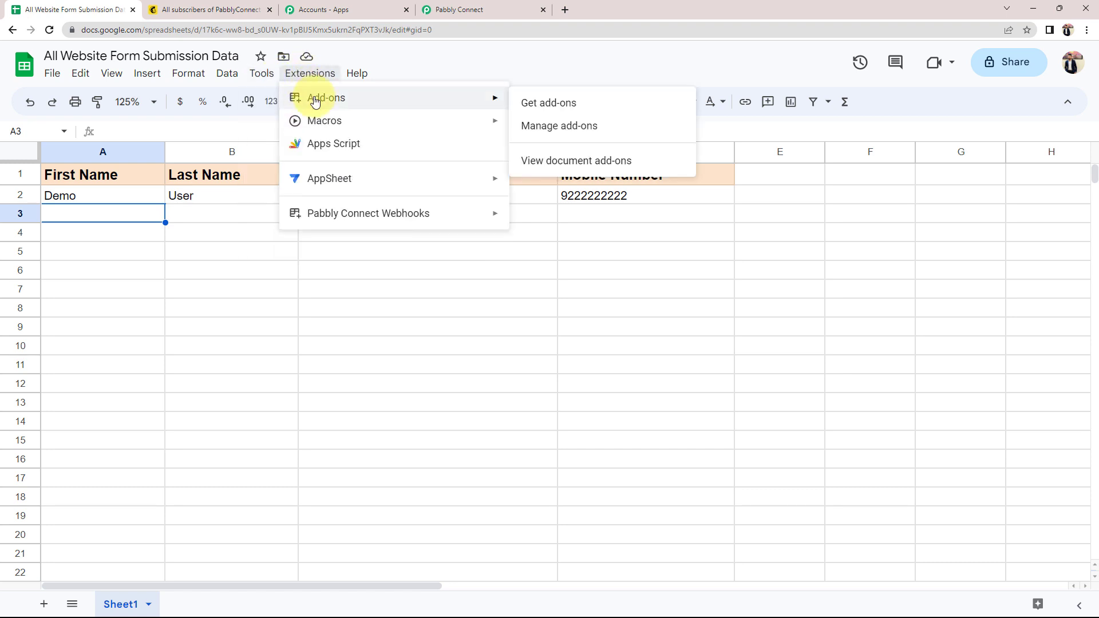
click(547, 102)
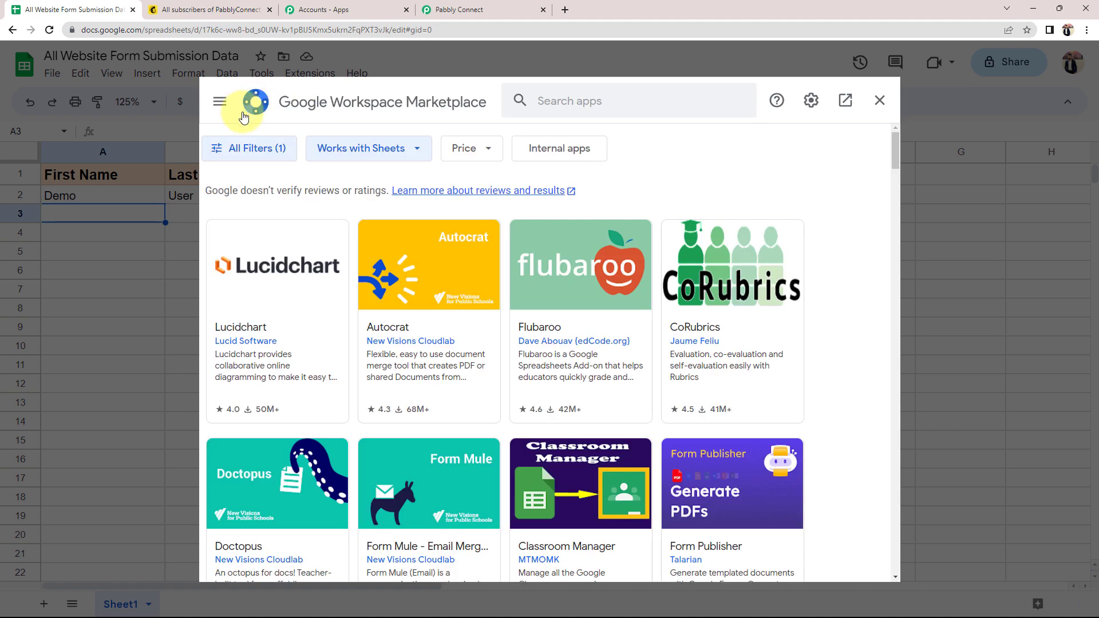
click(633, 106)
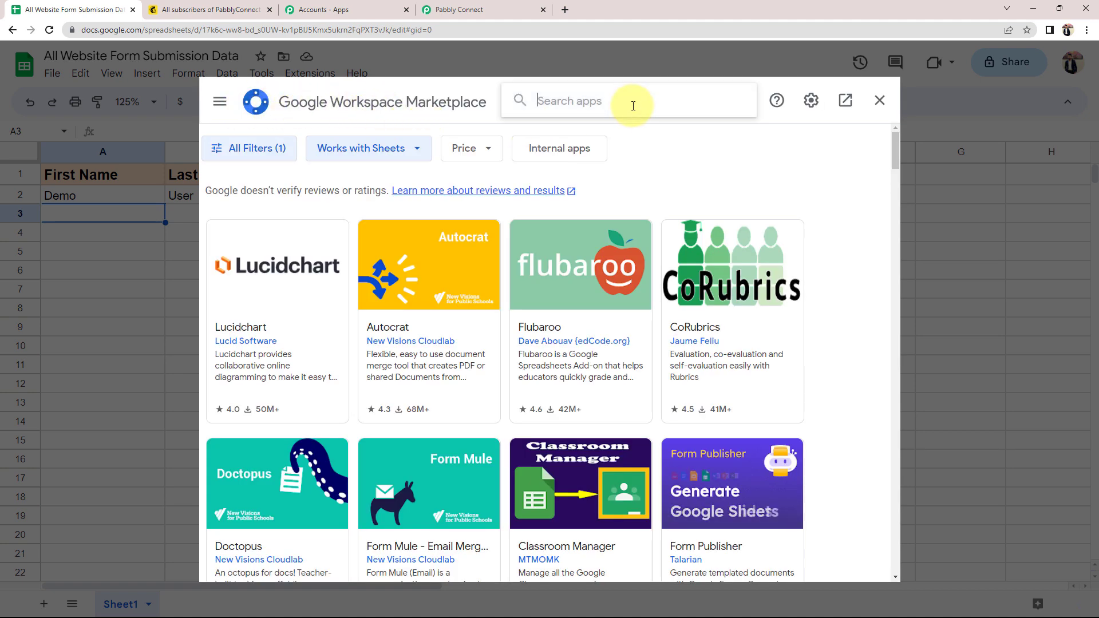
text(pabbl)
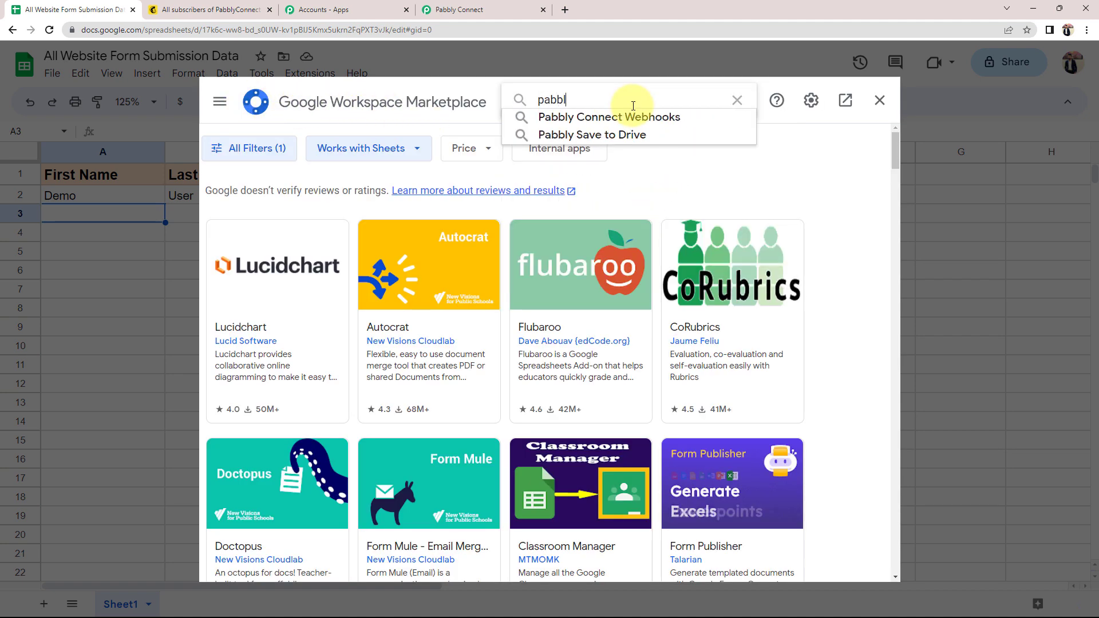
click(607, 115)
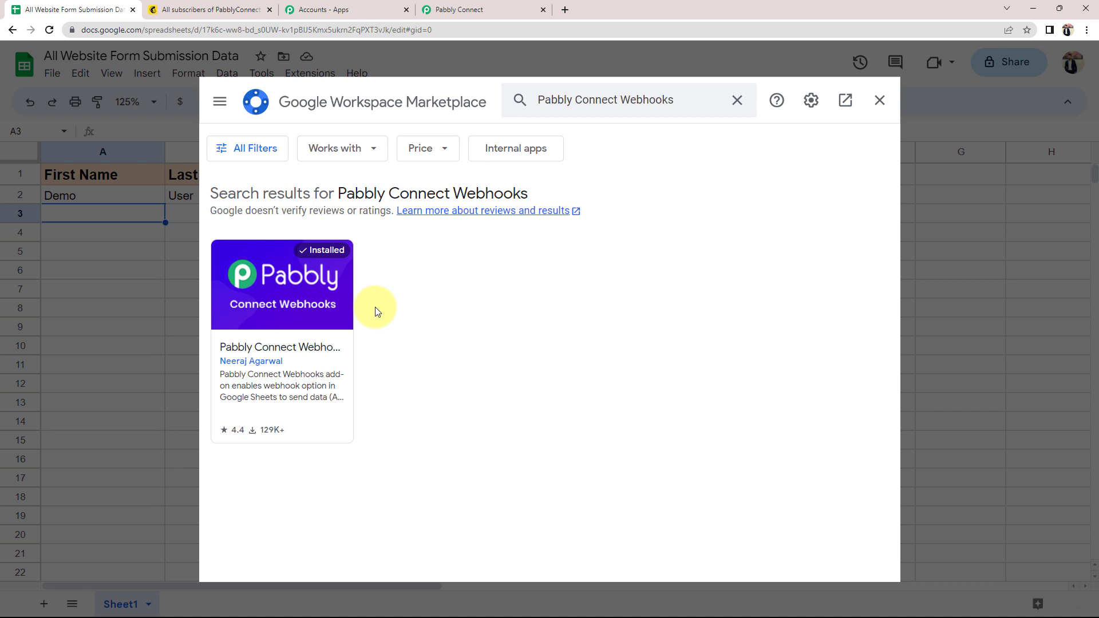
Step: Close the add-on marketplace and open the Initial Setup of the Pabbly Connect Webhooks add-on for the sheet
click(880, 100)
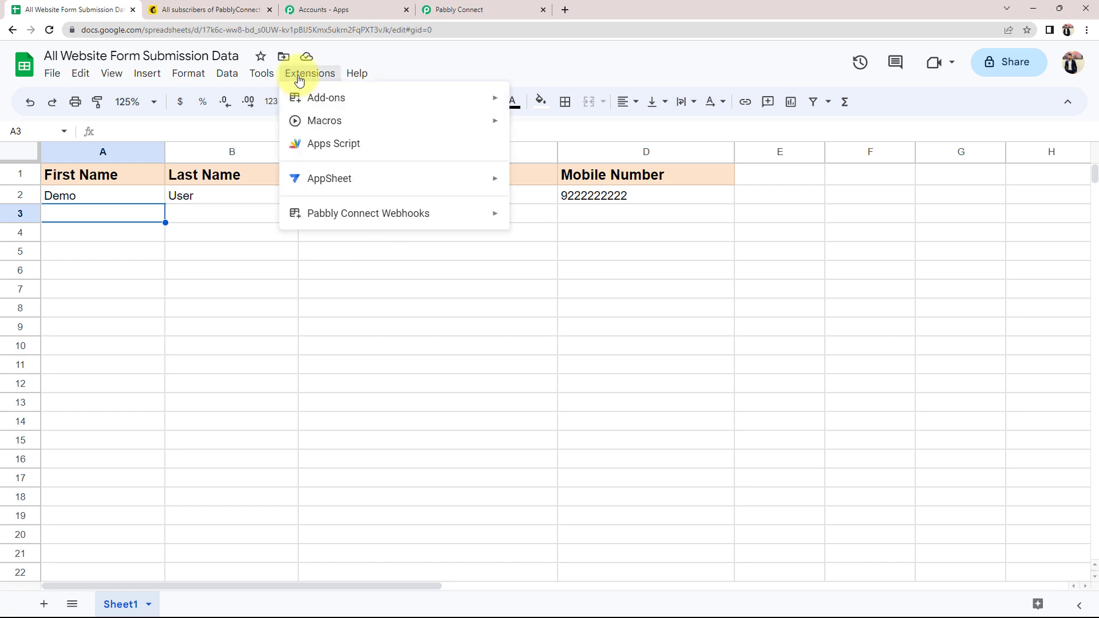
mouse_move(360, 216)
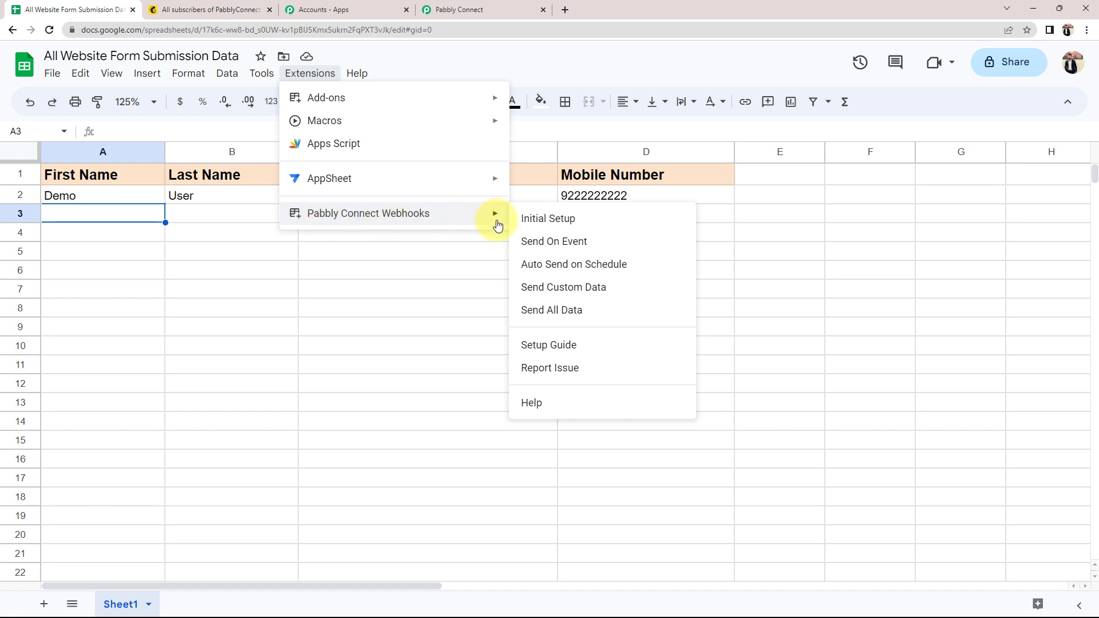
click(540, 225)
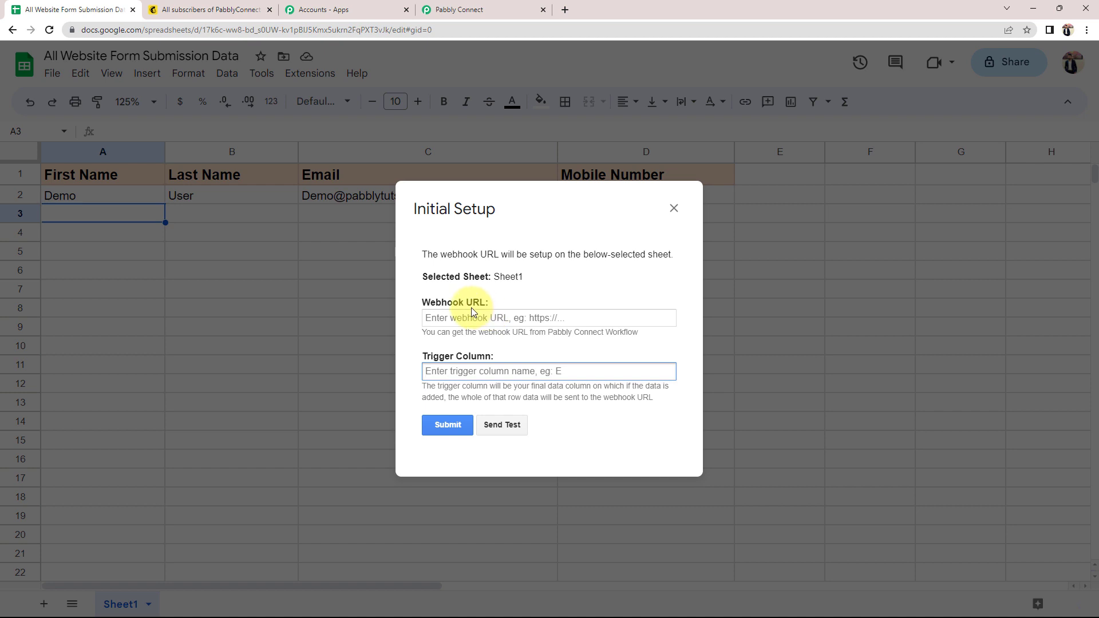
Step: Copy the trigger's webhook URL from the Pabbly Connect workflow and paste it as the Webhook URL in the spreadsheet's Initial Setup
click(505, 10)
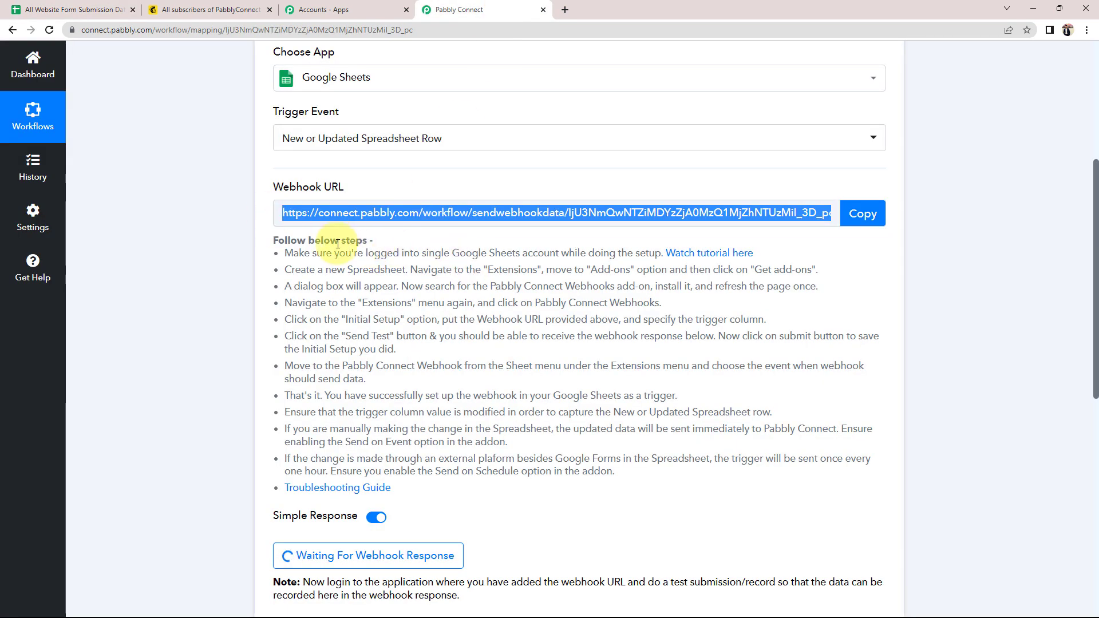
click(853, 210)
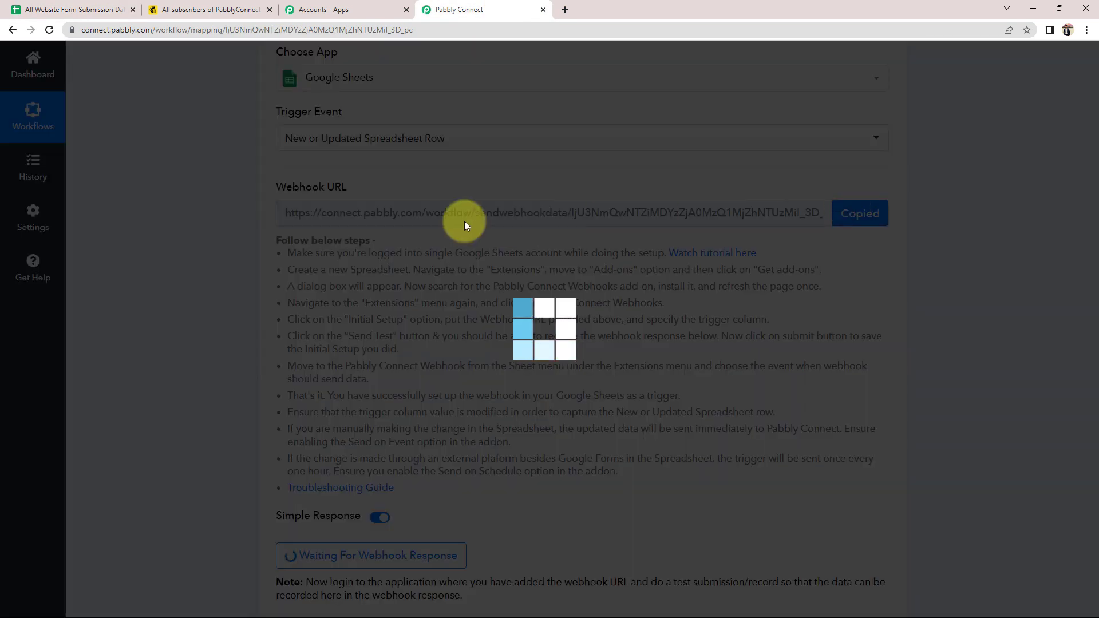
click(75, 10)
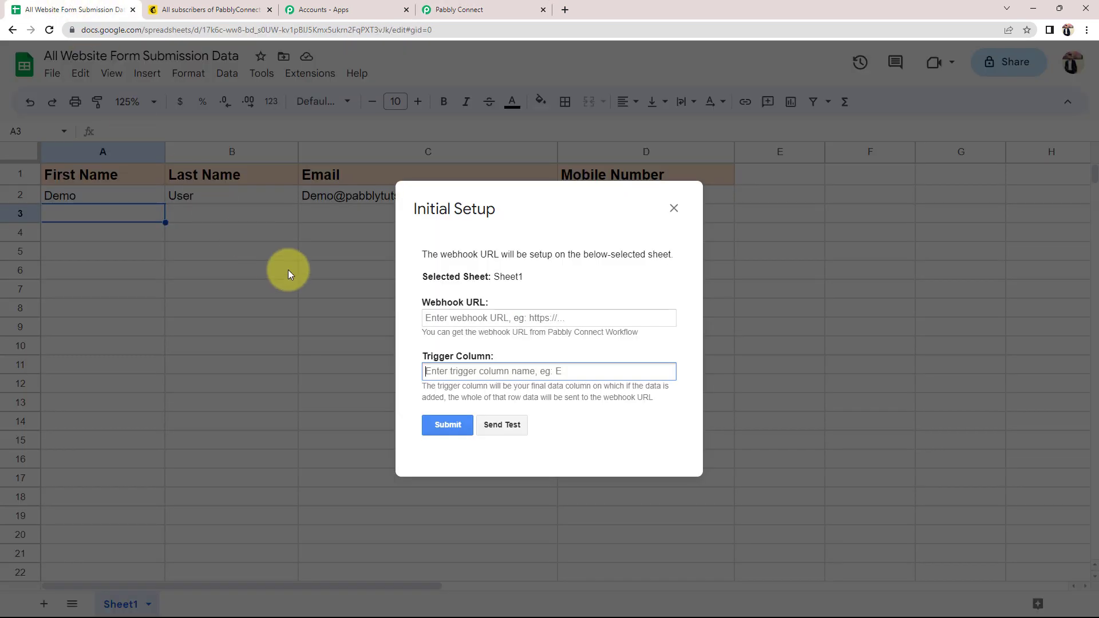
click(454, 318)
right_click(455, 319)
click(473, 416)
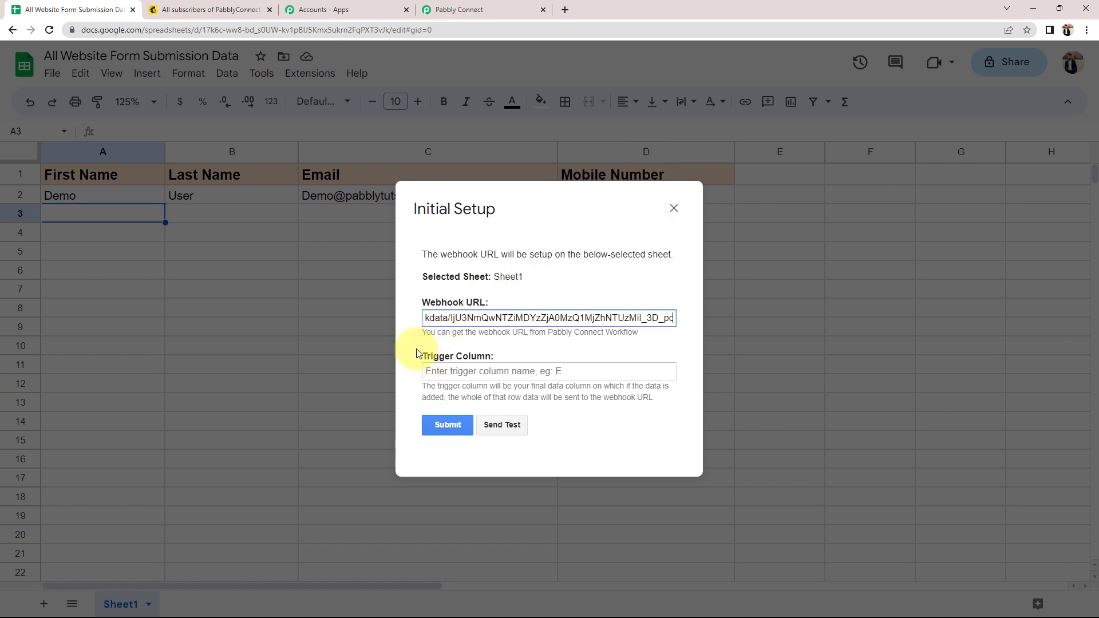
Step: Set the trigger column to D and send test data to the webhook
click(449, 369)
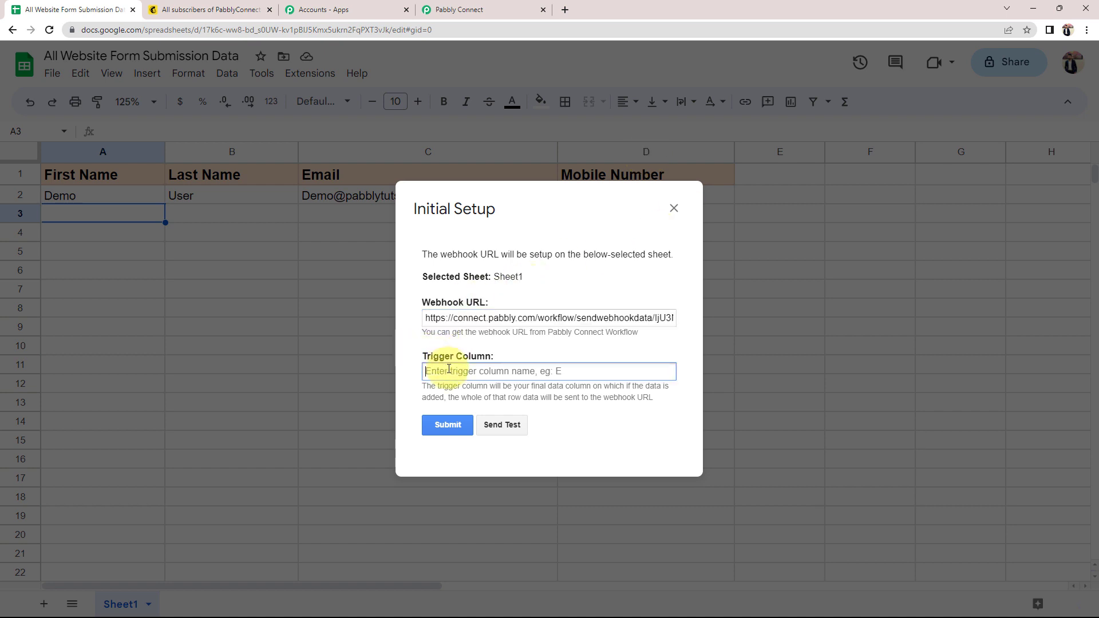
text(D)
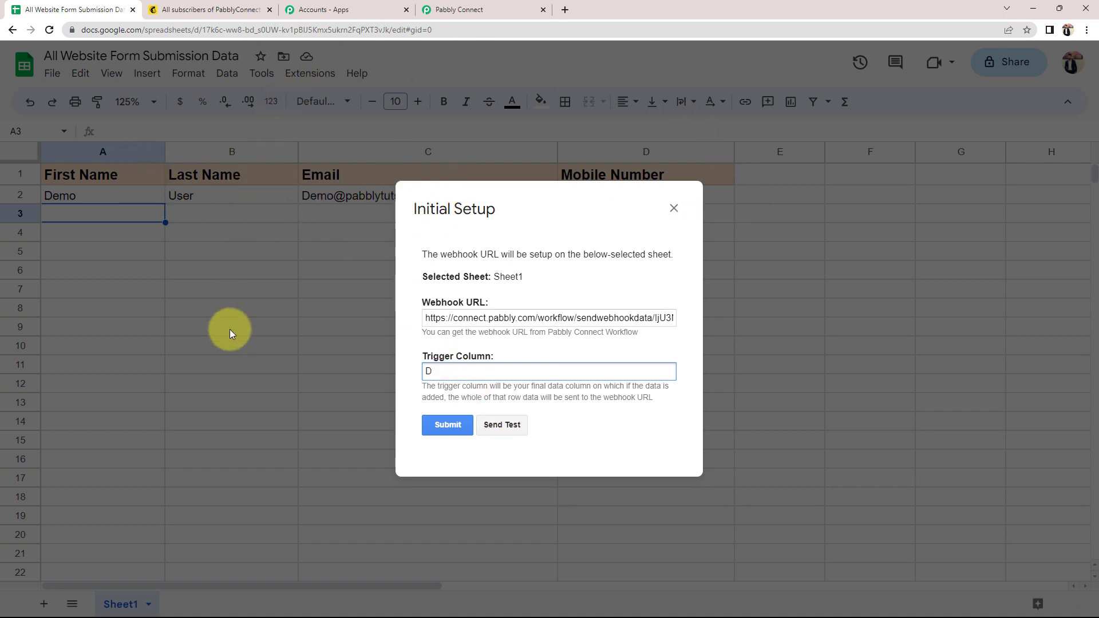
click(513, 428)
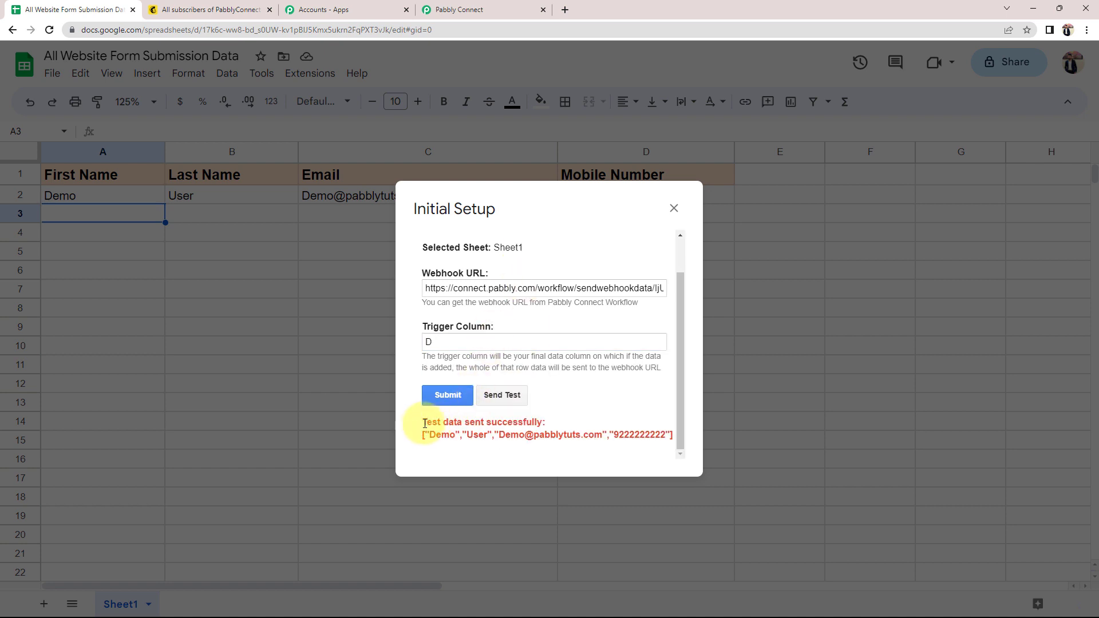
drag(424, 424, 520, 422)
click(596, 410)
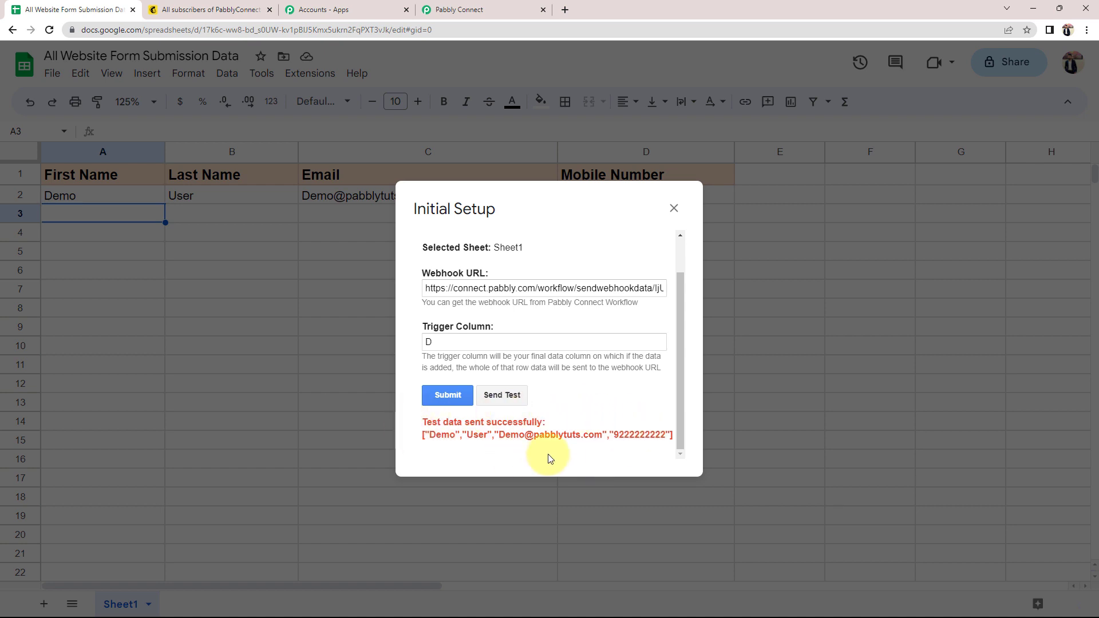
Step: Submit and close the Initial Setup, and enable Send On Event for the Pabbly Connect Webhooks add-on
click(448, 395)
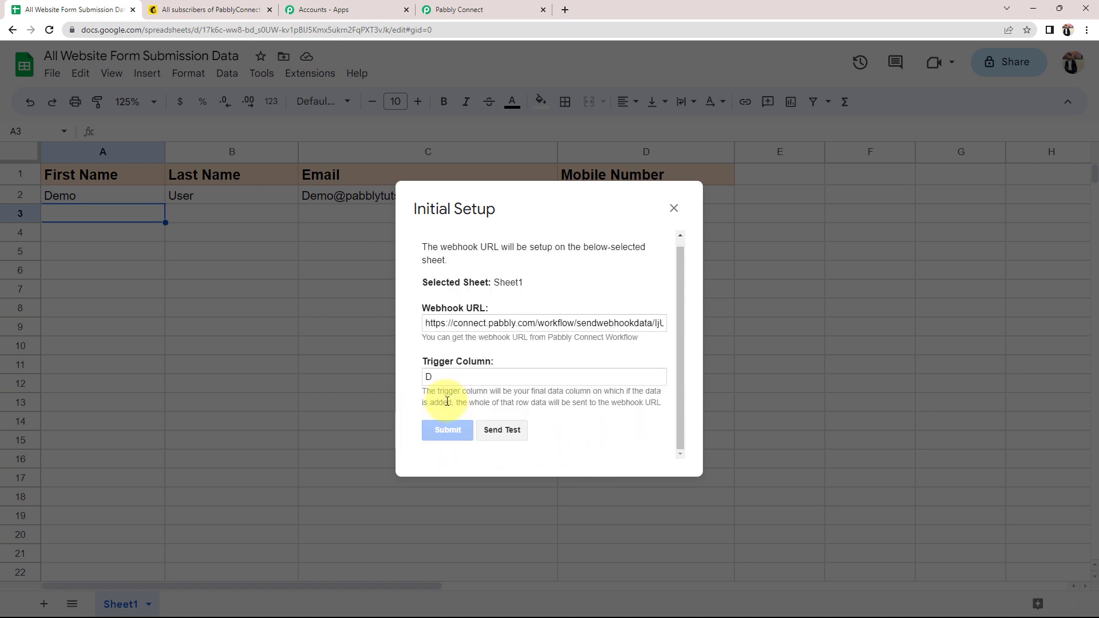
click(673, 208)
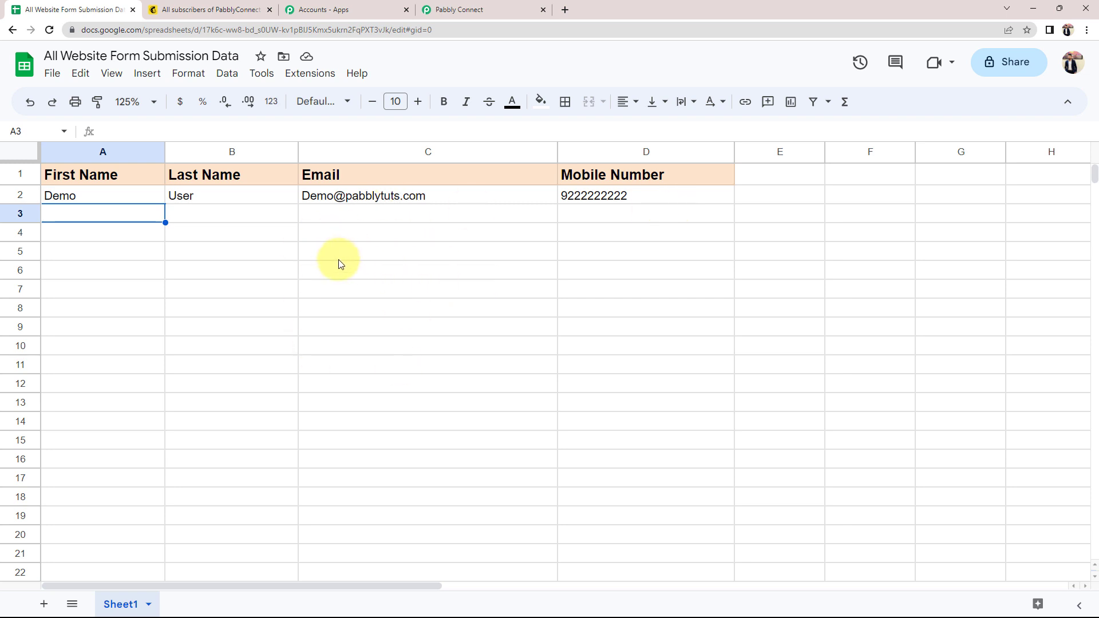
click(311, 74)
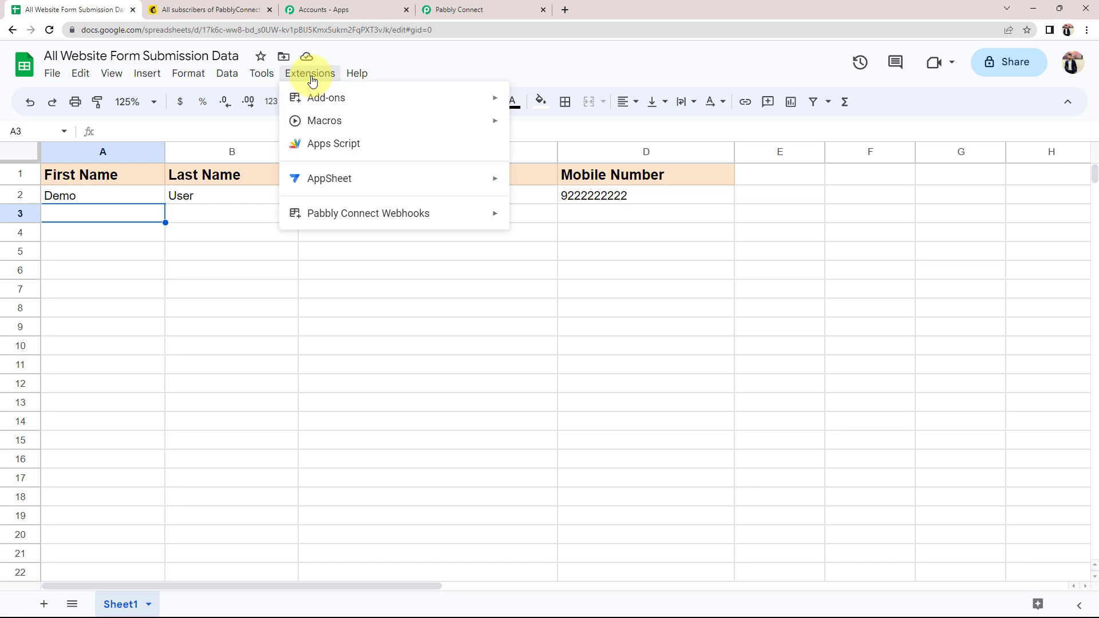
mouse_move(343, 221)
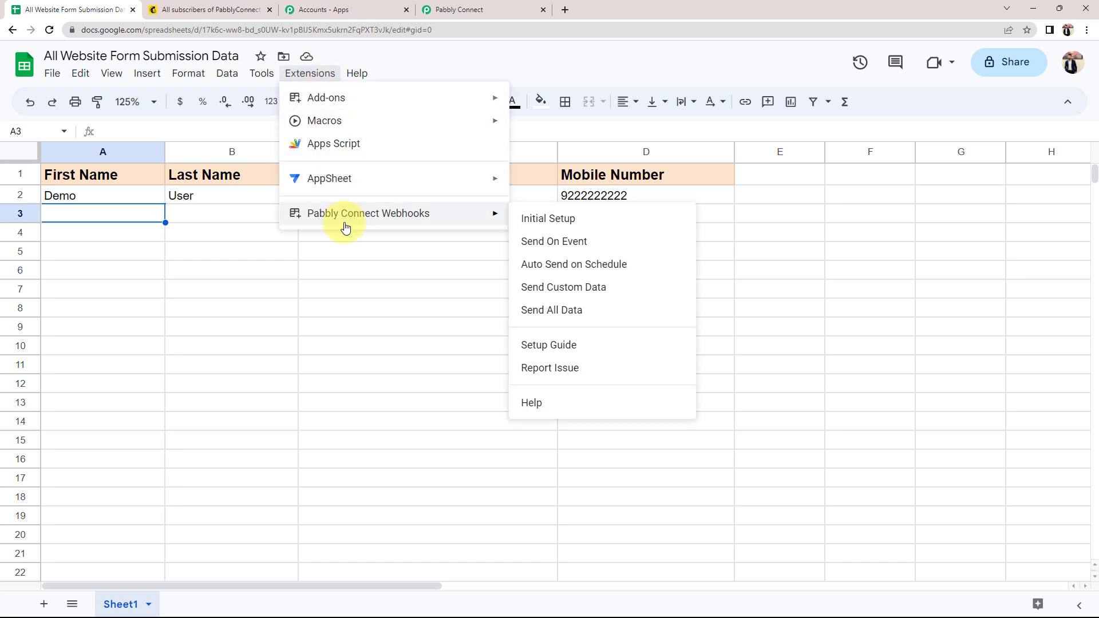
click(553, 245)
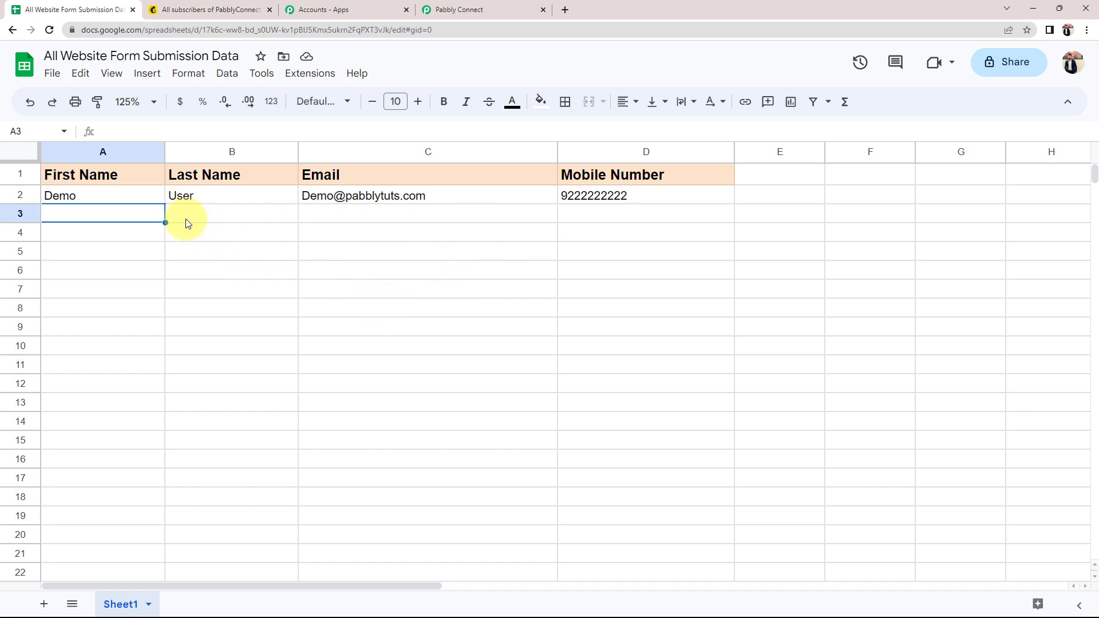
Step: Switch to the Pabbly Connect workflow and check the received webhook response's trigger column, spreadsheet, sheet and contact fields
click(481, 9)
scroll(238, 293, down, 9)
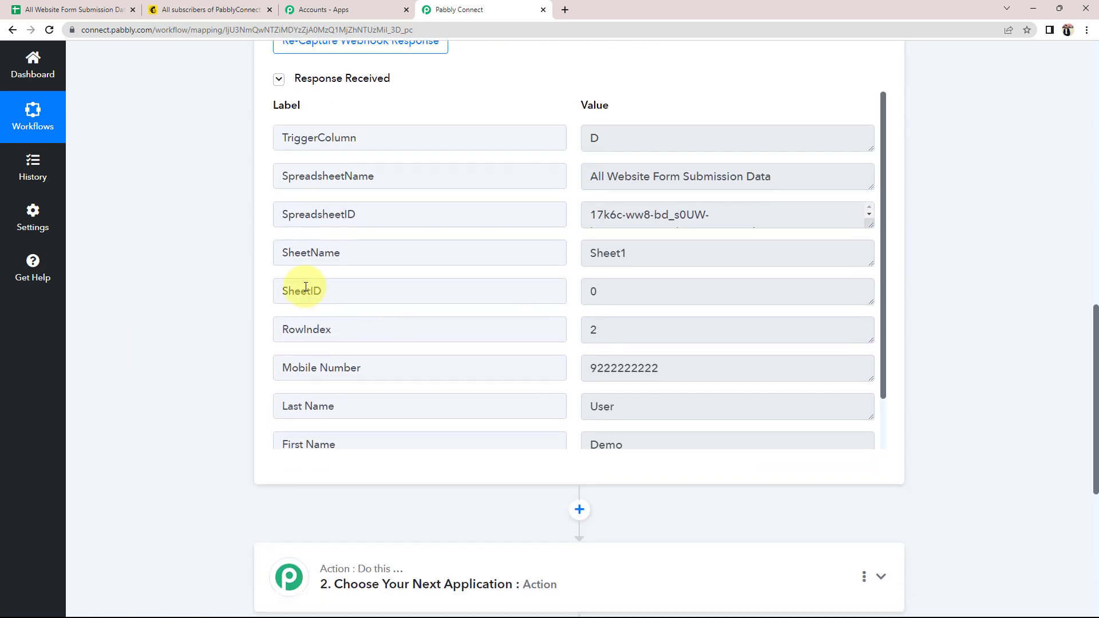
drag(280, 138, 615, 122)
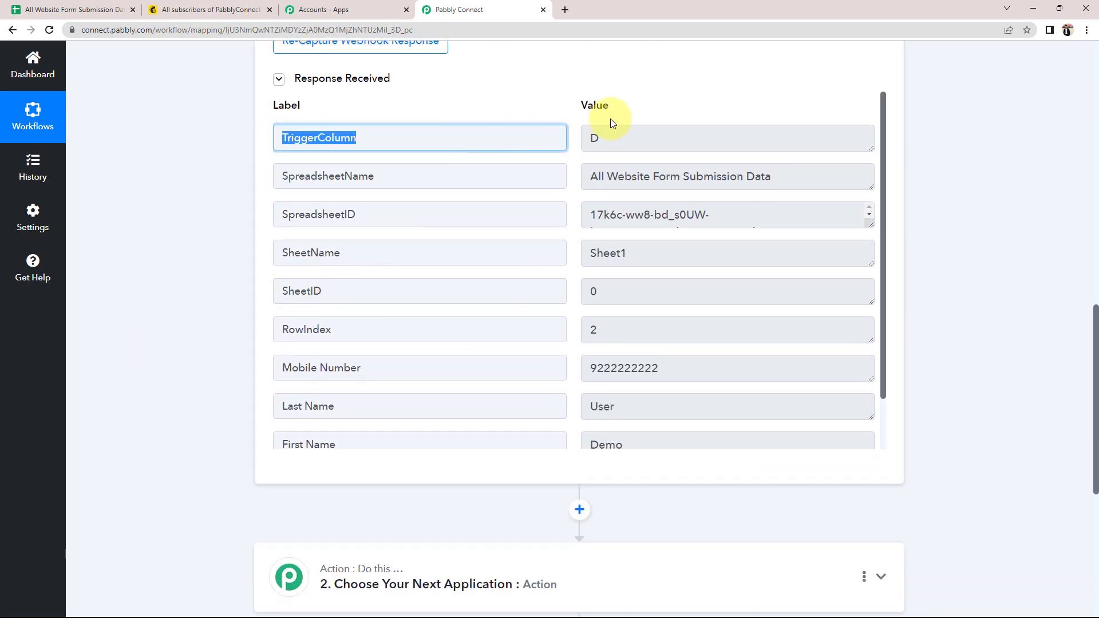
click(609, 134)
double_click(609, 135)
double_click(591, 177)
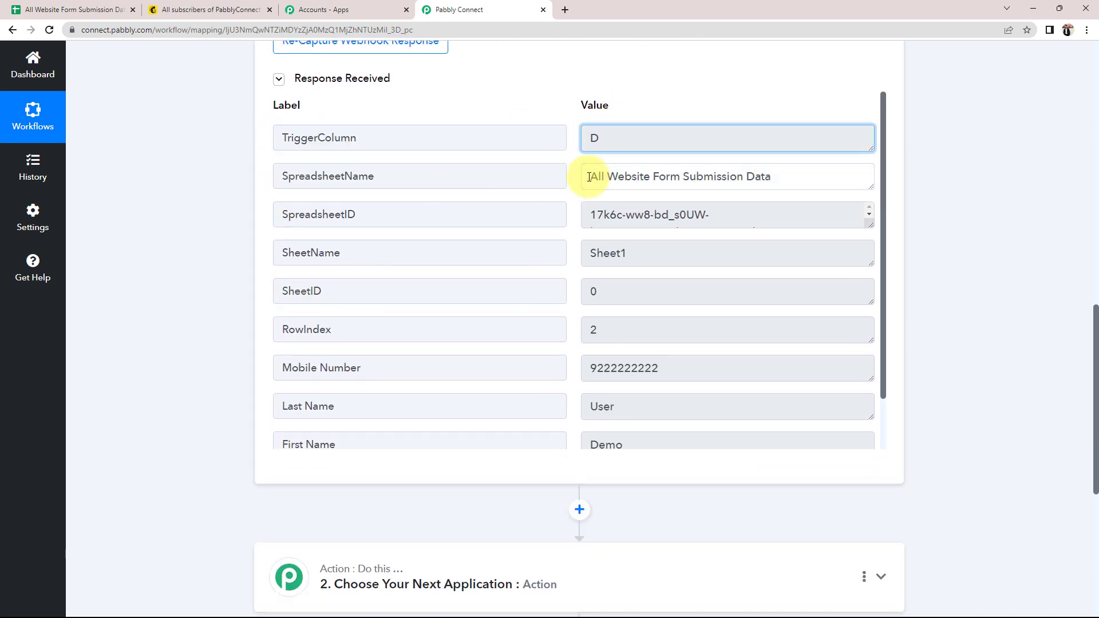
drag(617, 176, 727, 216)
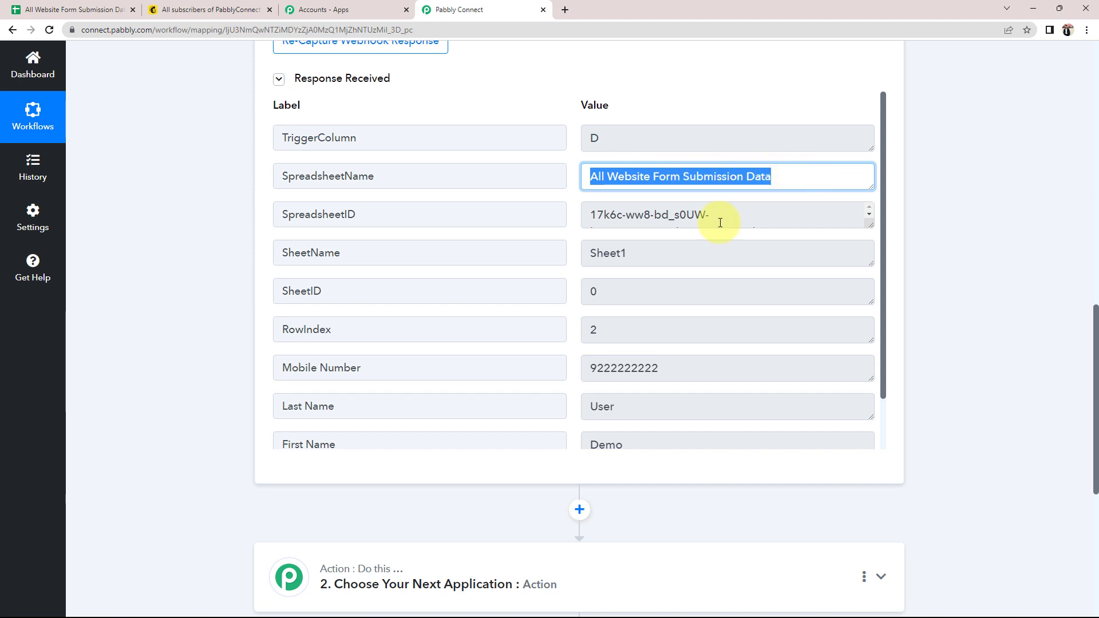
click(643, 252)
drag(643, 253, 589, 253)
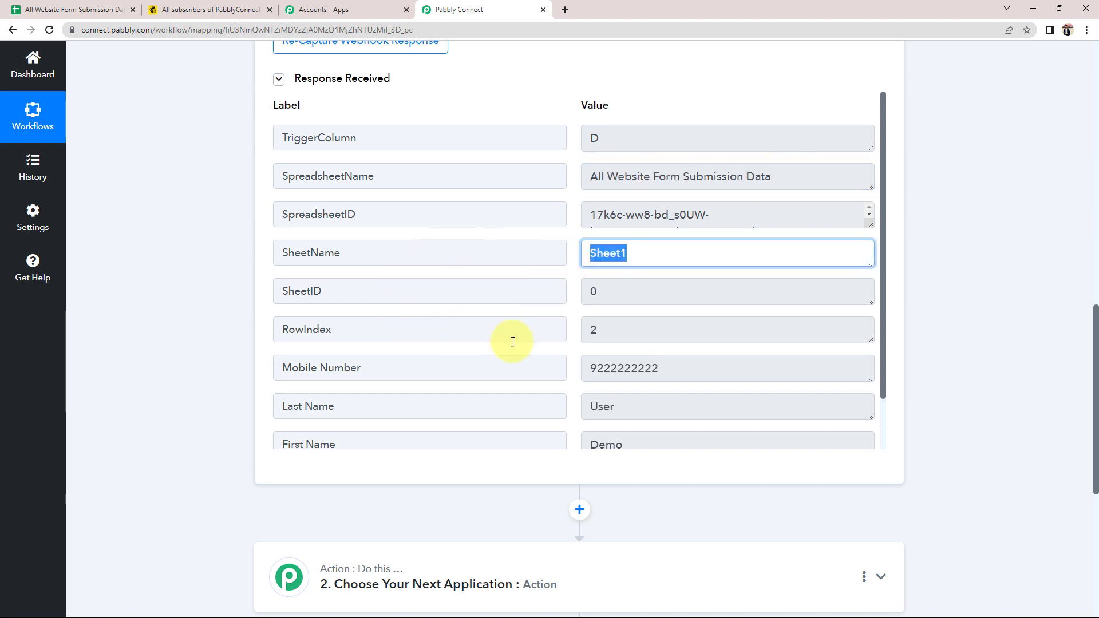
drag(700, 372, 567, 366)
scroll(618, 365, down, 1)
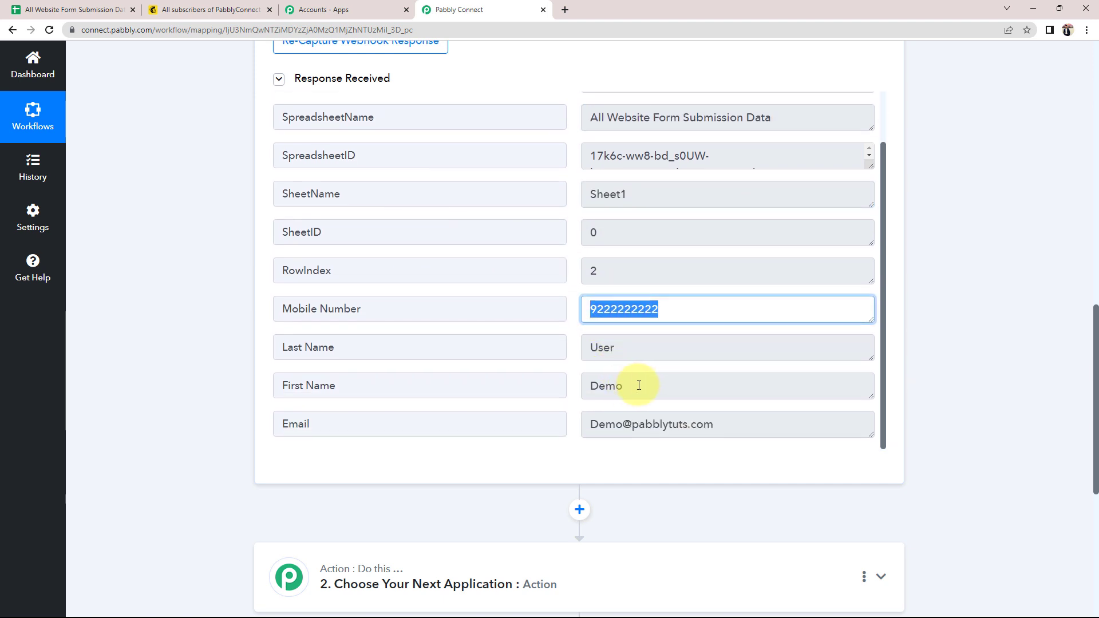
drag(636, 383, 678, 337)
double_click(678, 338)
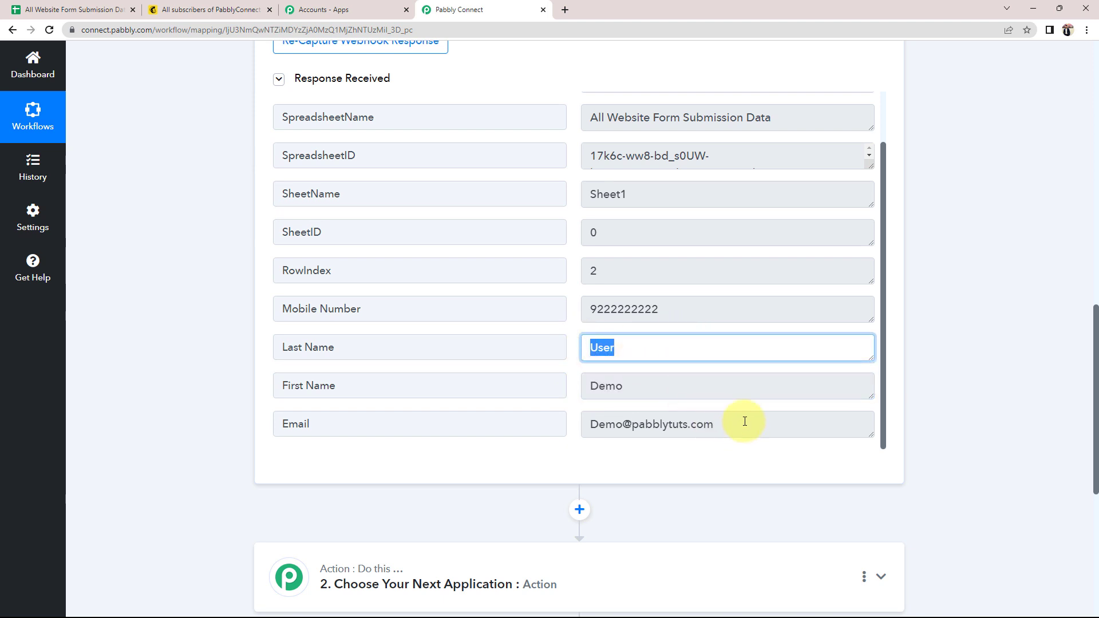
drag(745, 422, 584, 417)
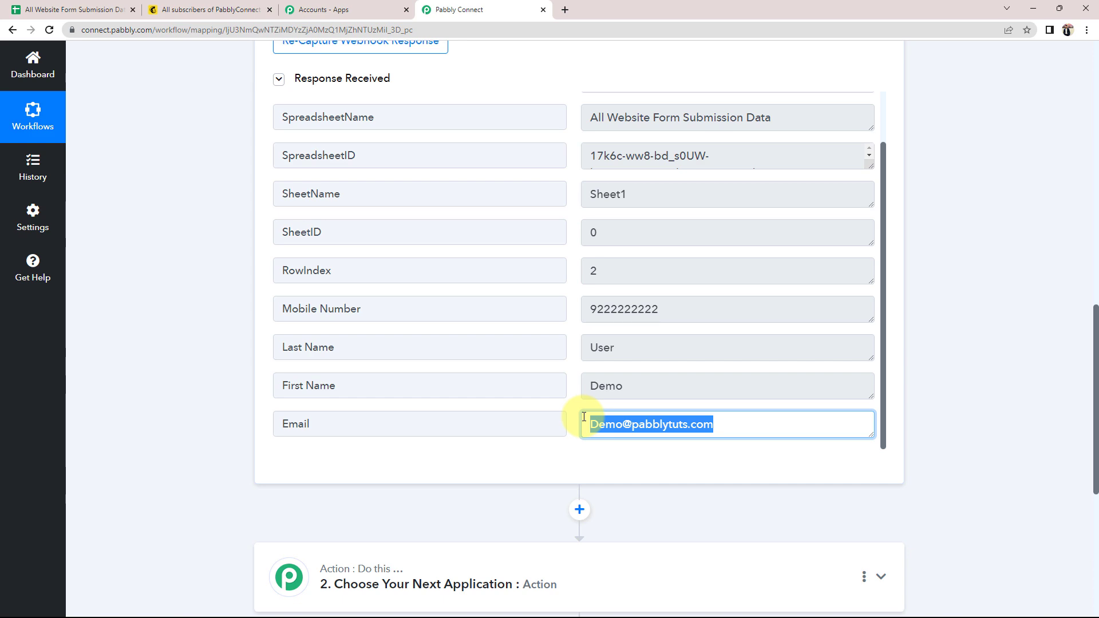
Step: Review the Google Sheets trigger's settings, its Instant label, and the spreadsheet name and mobile number in the captured response
scroll(584, 417, up, 2)
scroll(292, 172, up, 10)
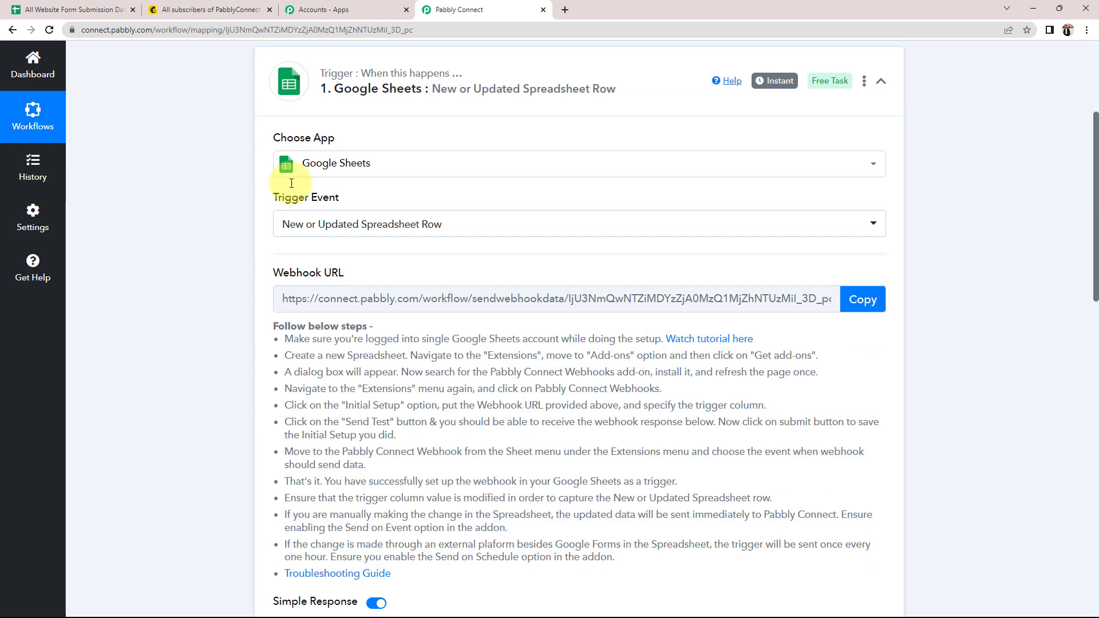
scroll(221, 241, up, 3)
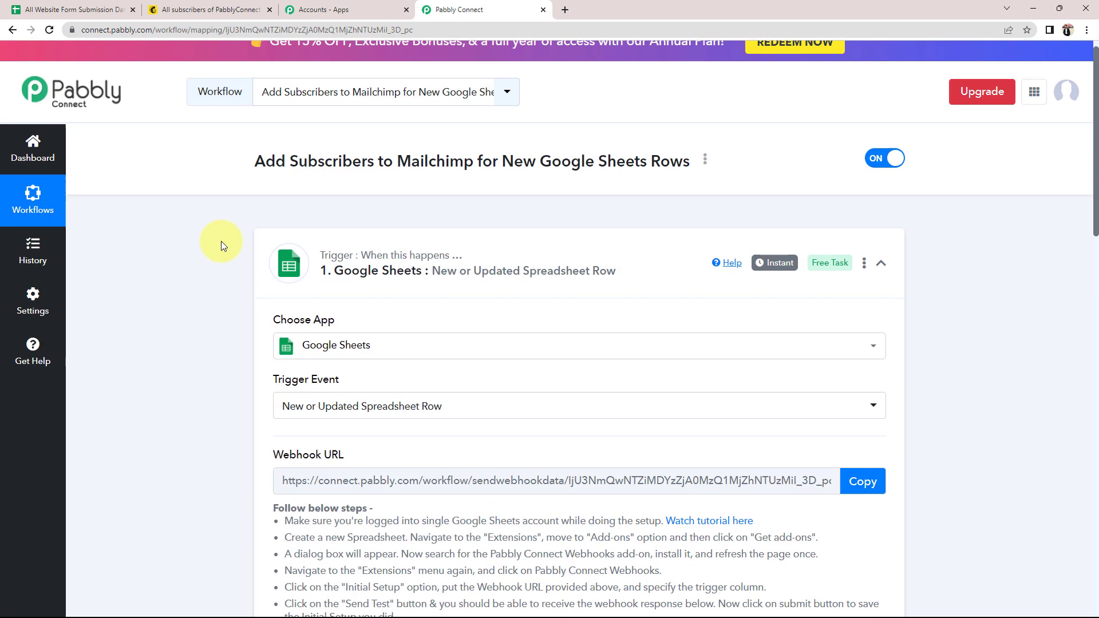
scroll(221, 242, up, 1)
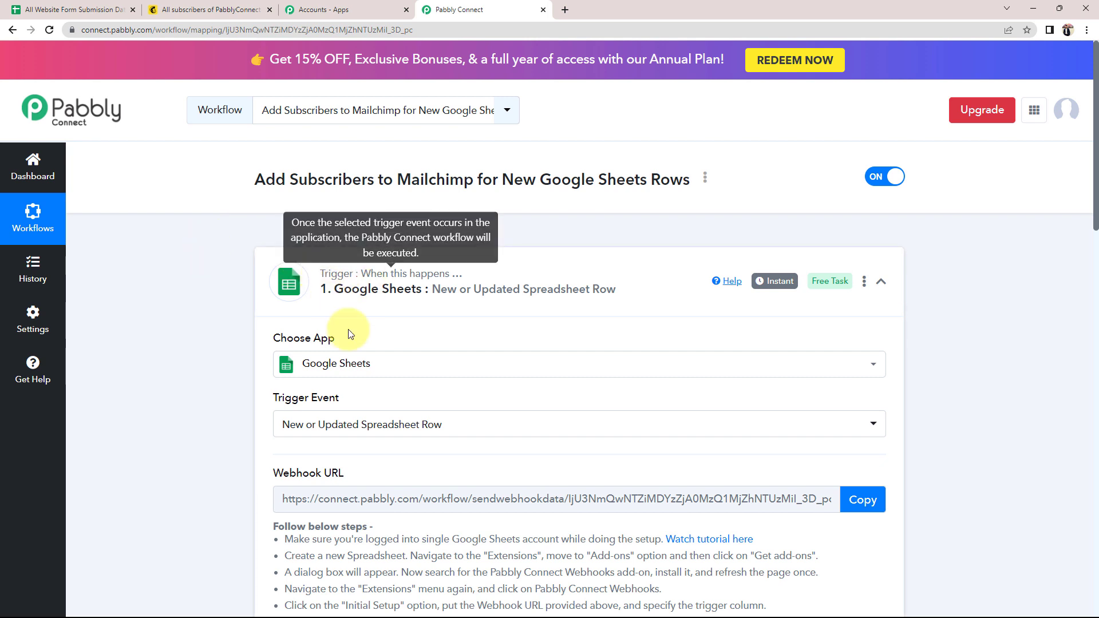
mouse_move(779, 291)
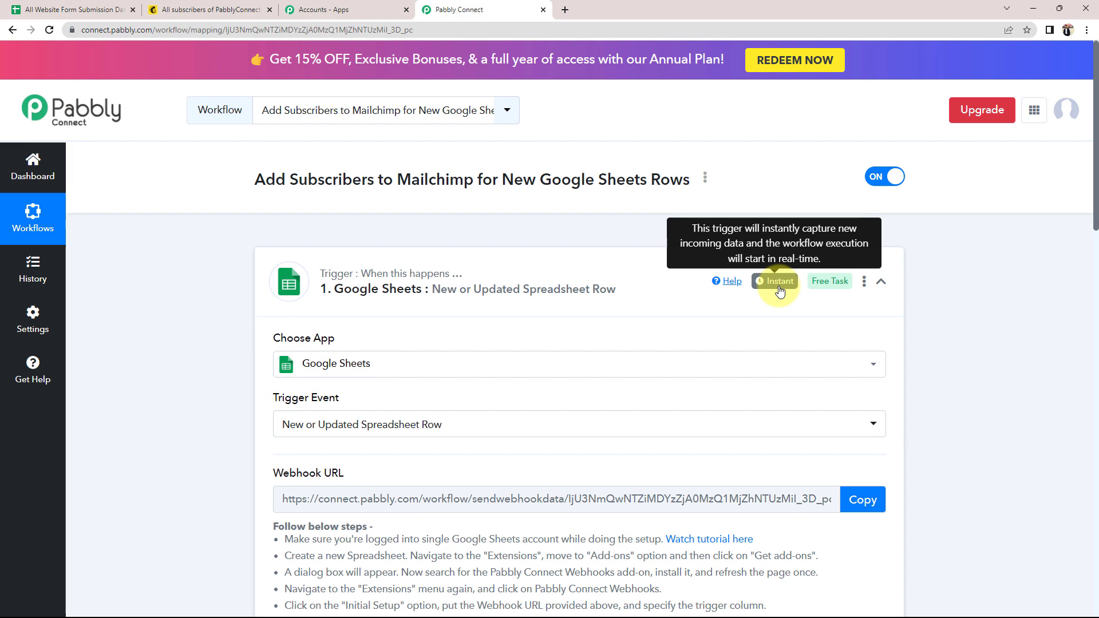
scroll(235, 358, down, 5)
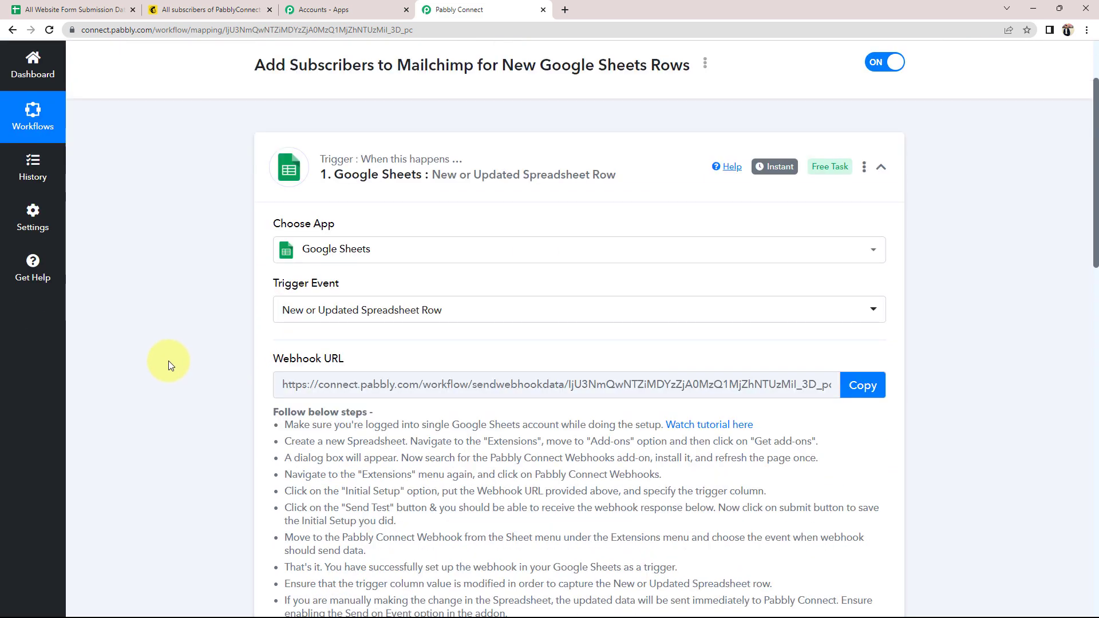
scroll(168, 360, down, 8)
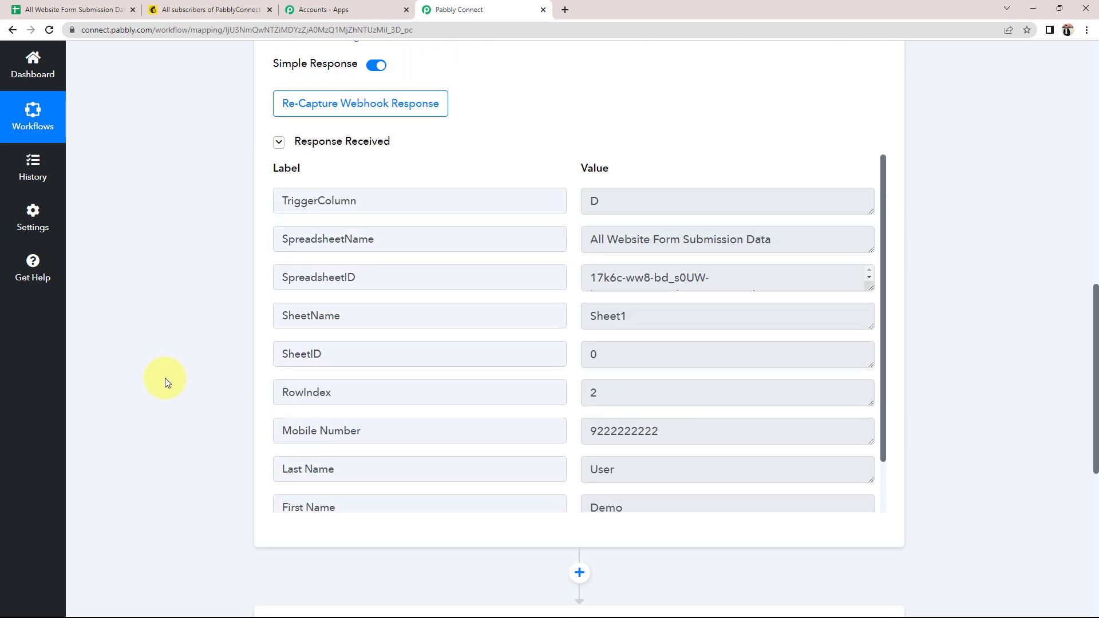
drag(589, 234, 802, 230)
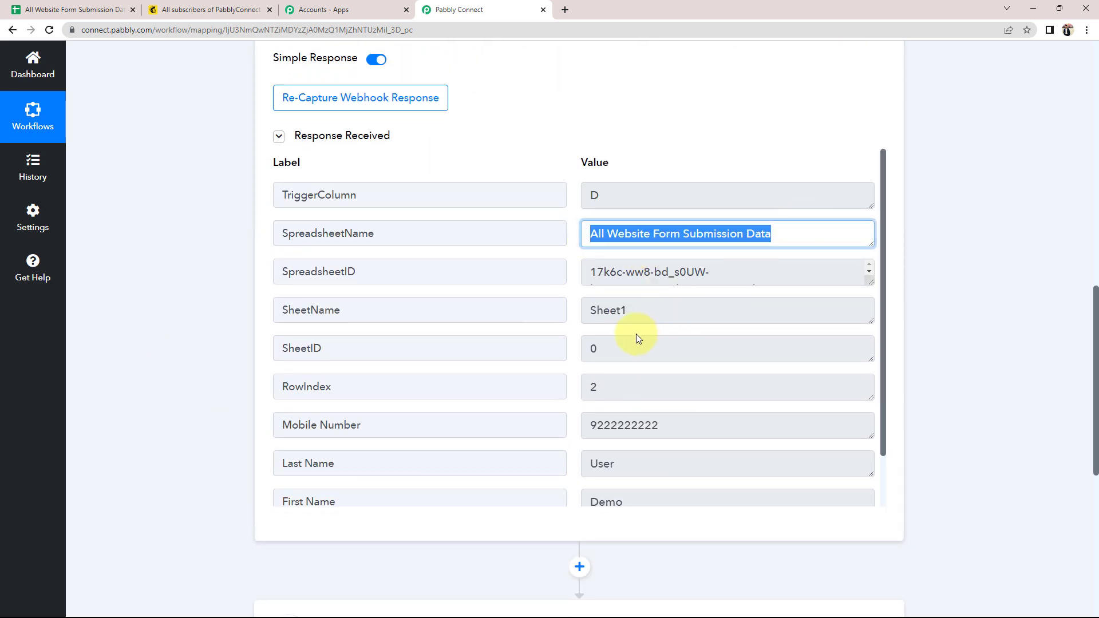
drag(591, 424, 692, 412)
Step: Expand the workflow's second step, search for "mailch" and choose MailChimp as the action app
scroll(142, 386, down, 6)
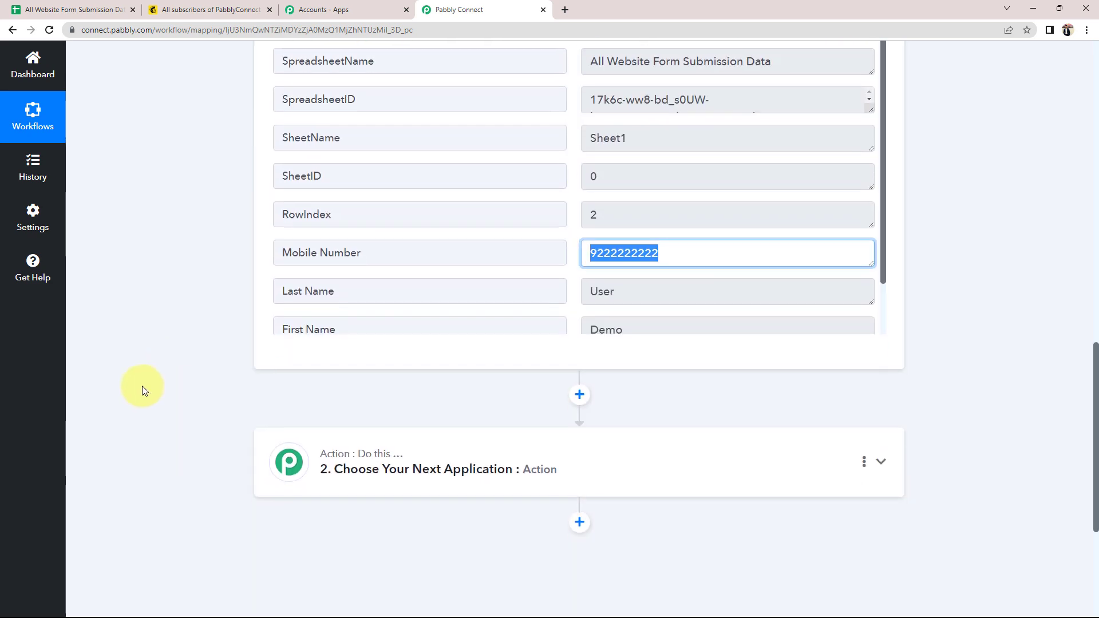
click(350, 310)
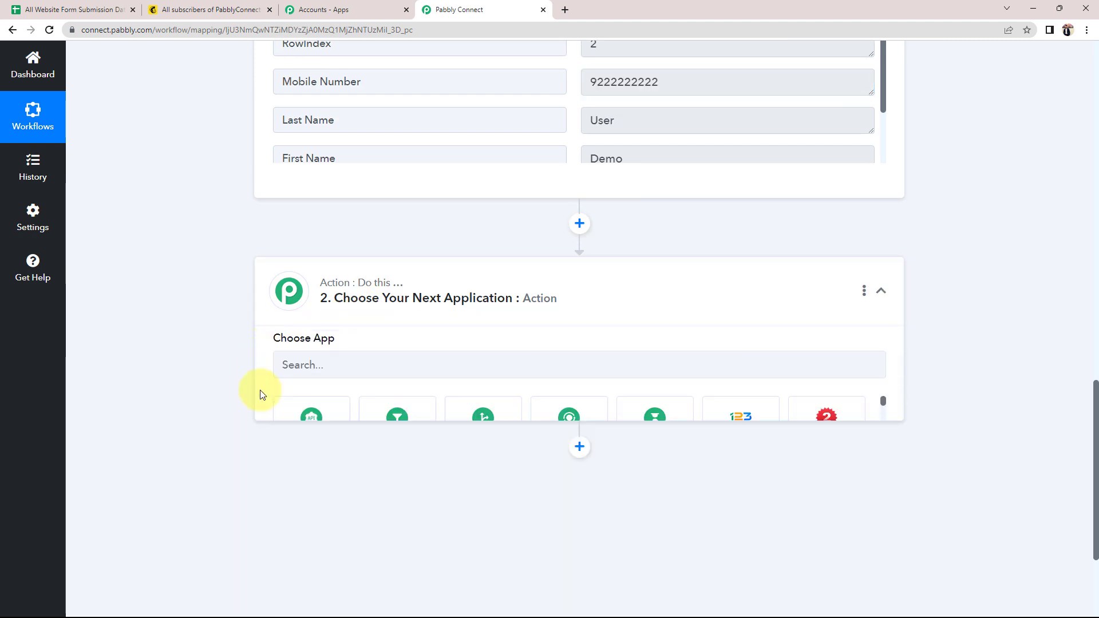
click(322, 375)
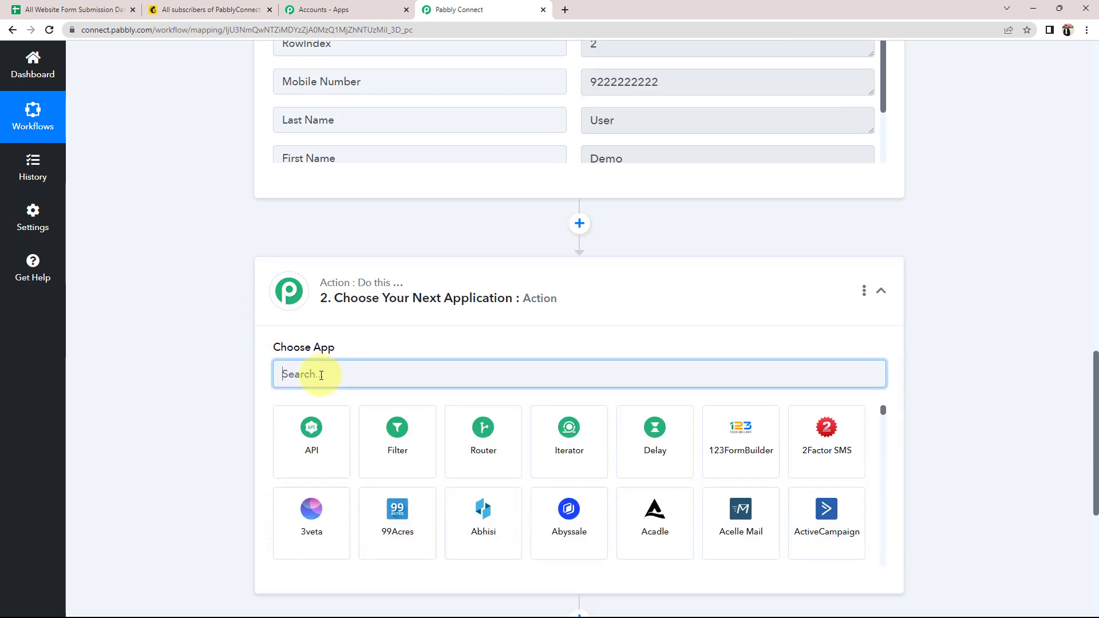
text(mailch)
click(337, 459)
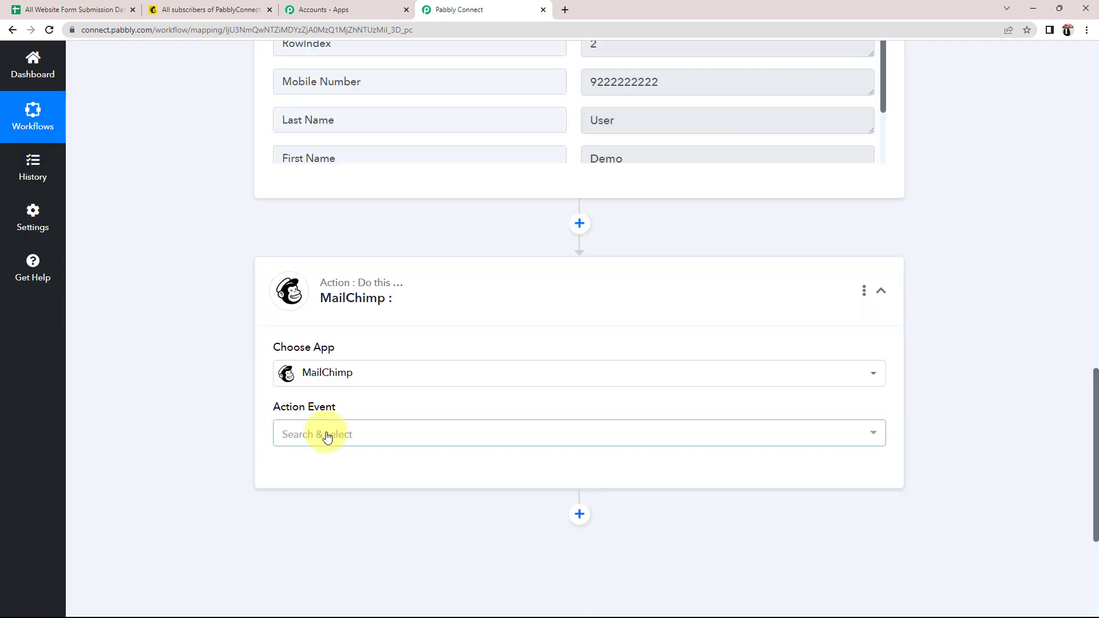
Step: Set the action event to Add New Member with Custom Fields and choose to add a new MailChimp connection
click(327, 435)
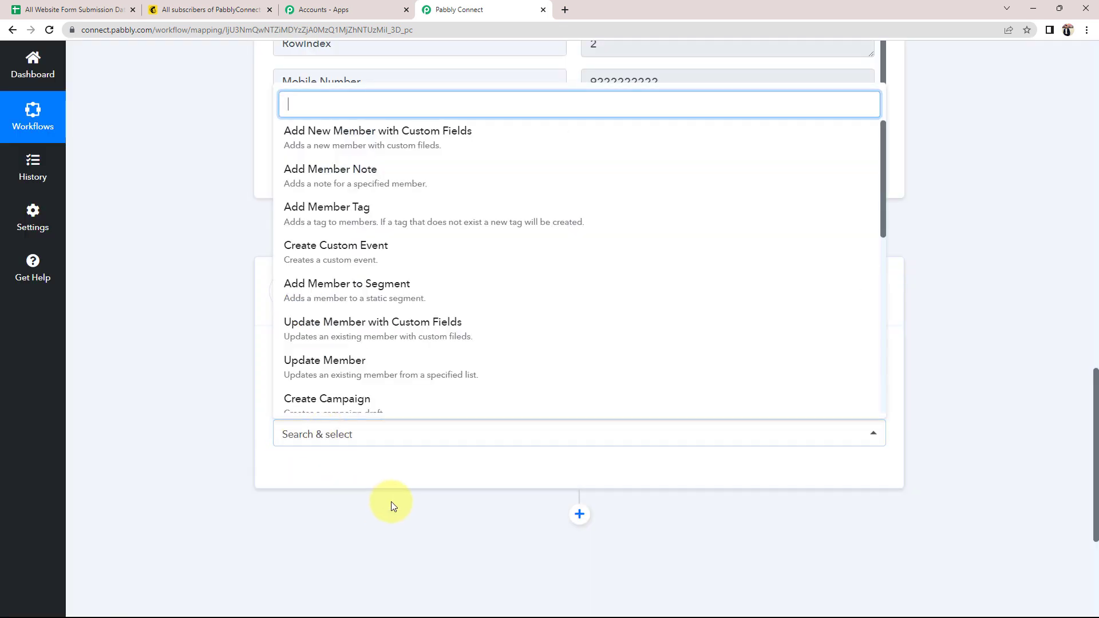
click(356, 136)
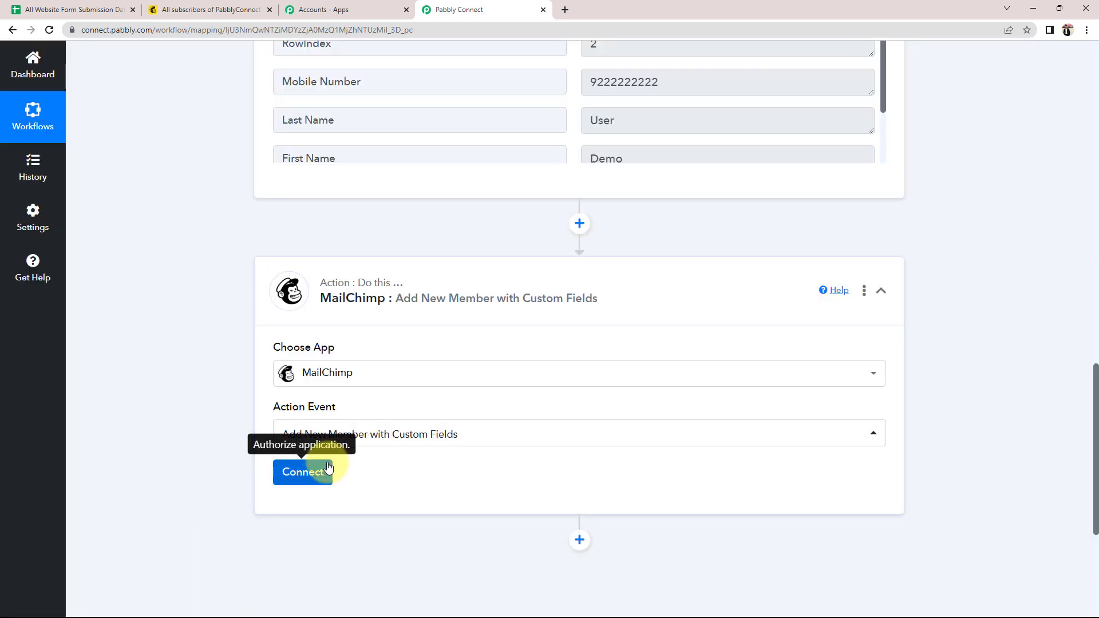
click(282, 480)
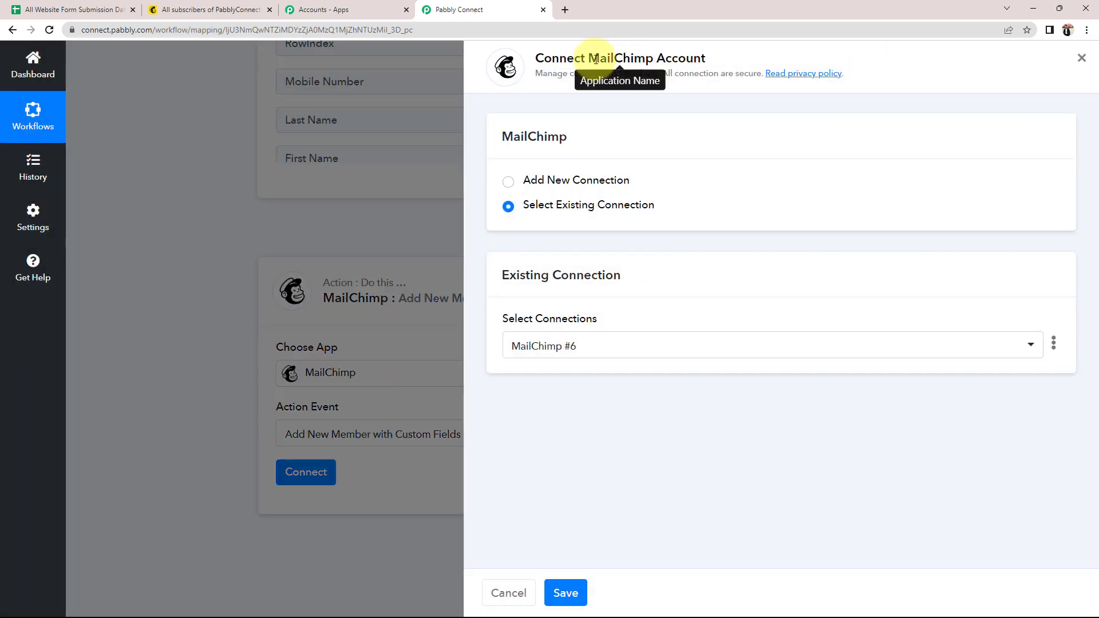
drag(589, 58, 737, 60)
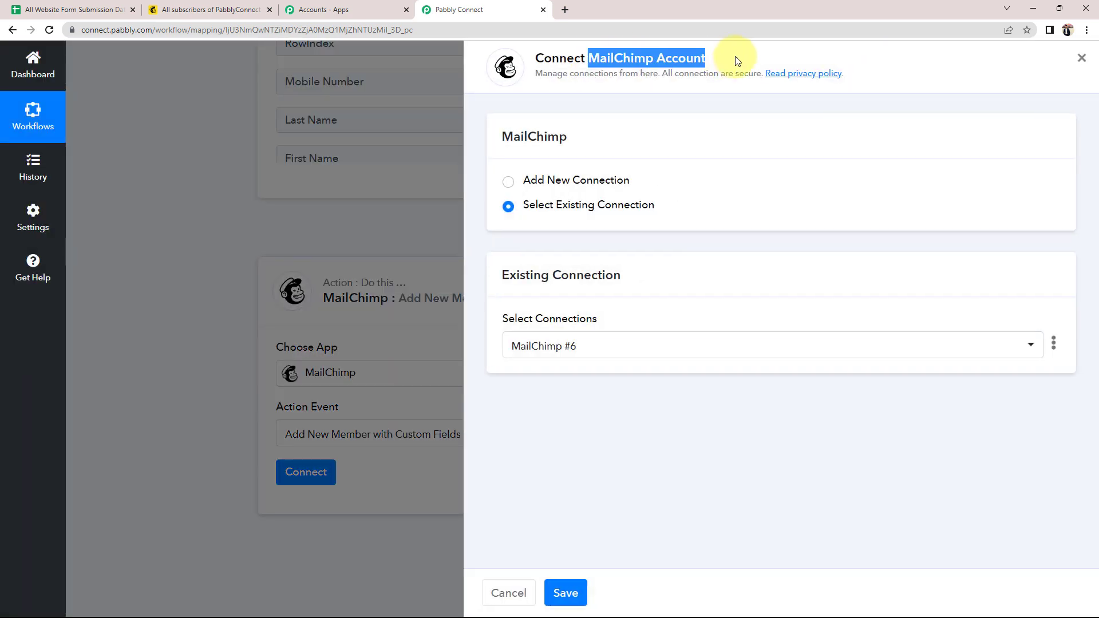
click(513, 182)
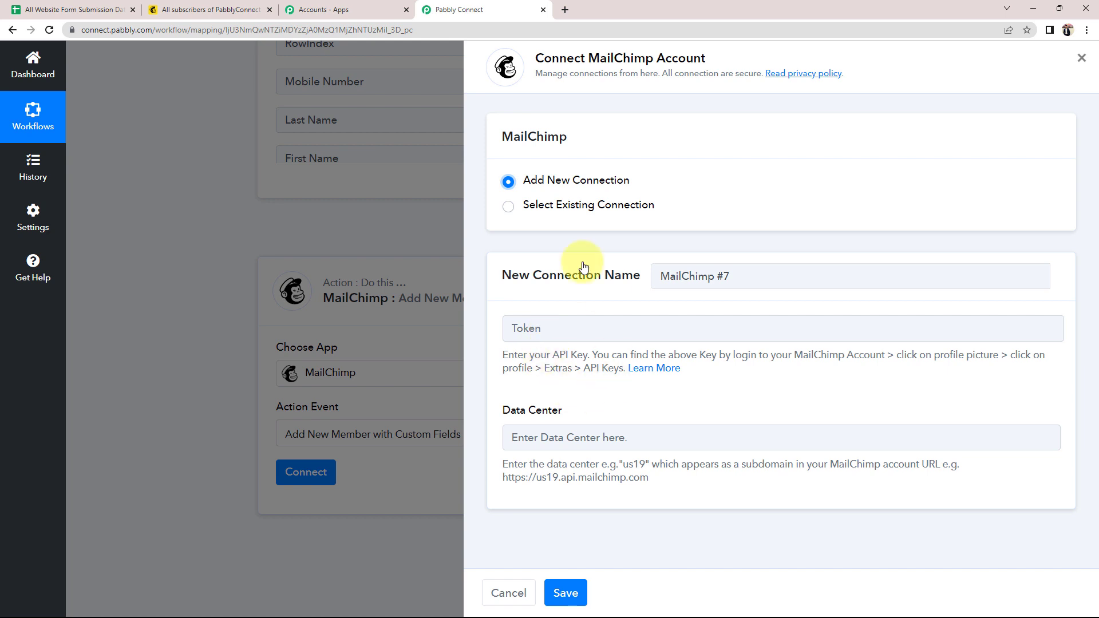
Step: Switch to Mailchimp and open the account profile's API keys page
click(209, 7)
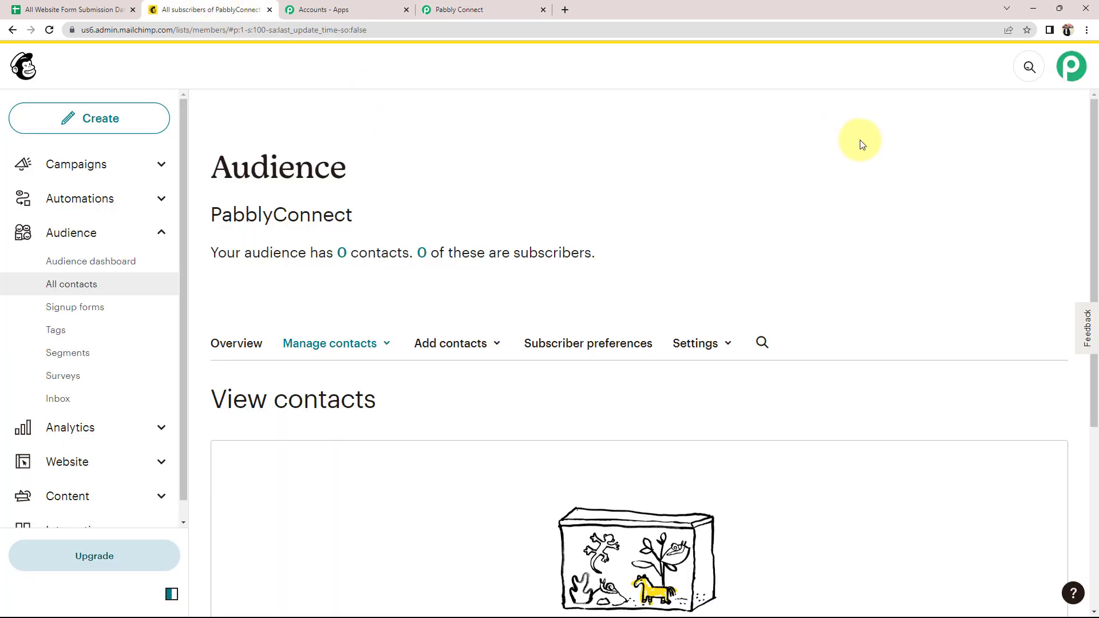
click(1074, 68)
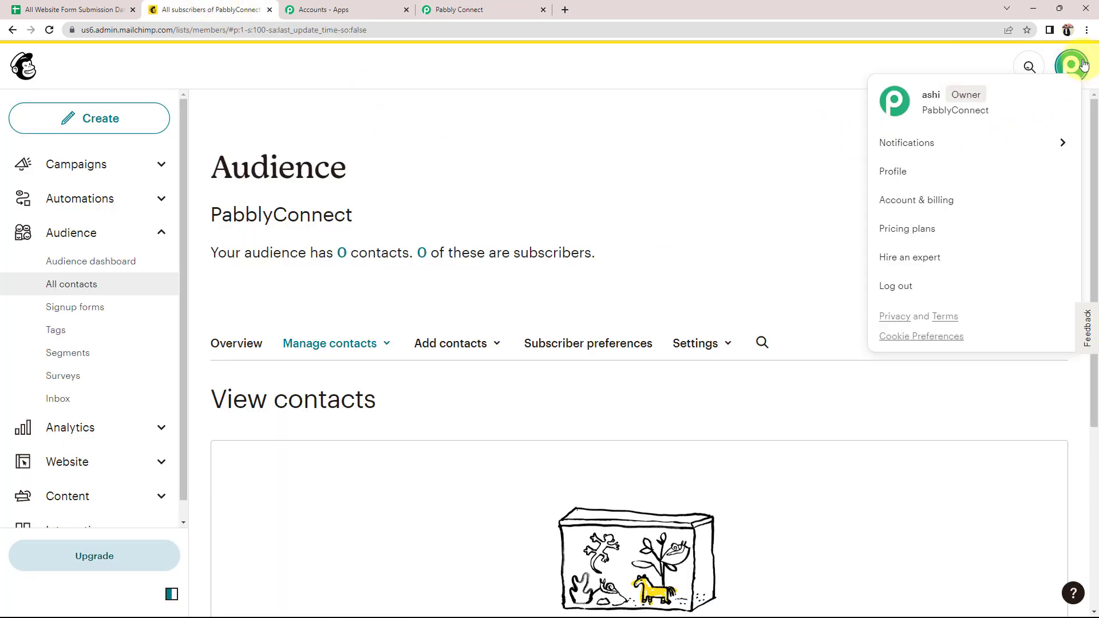
click(887, 173)
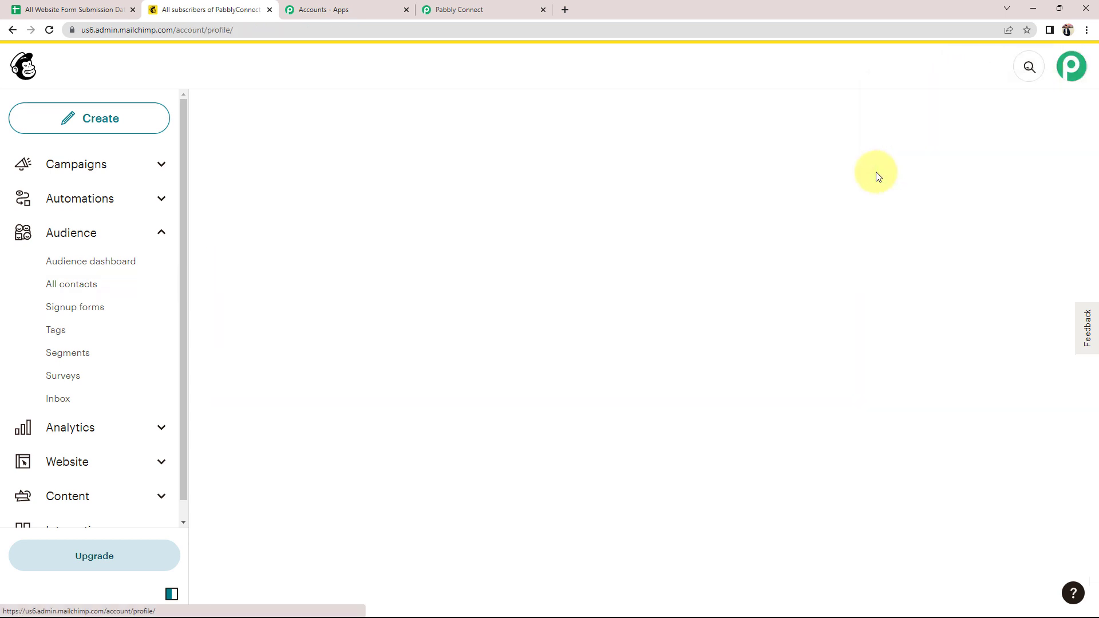
click(462, 219)
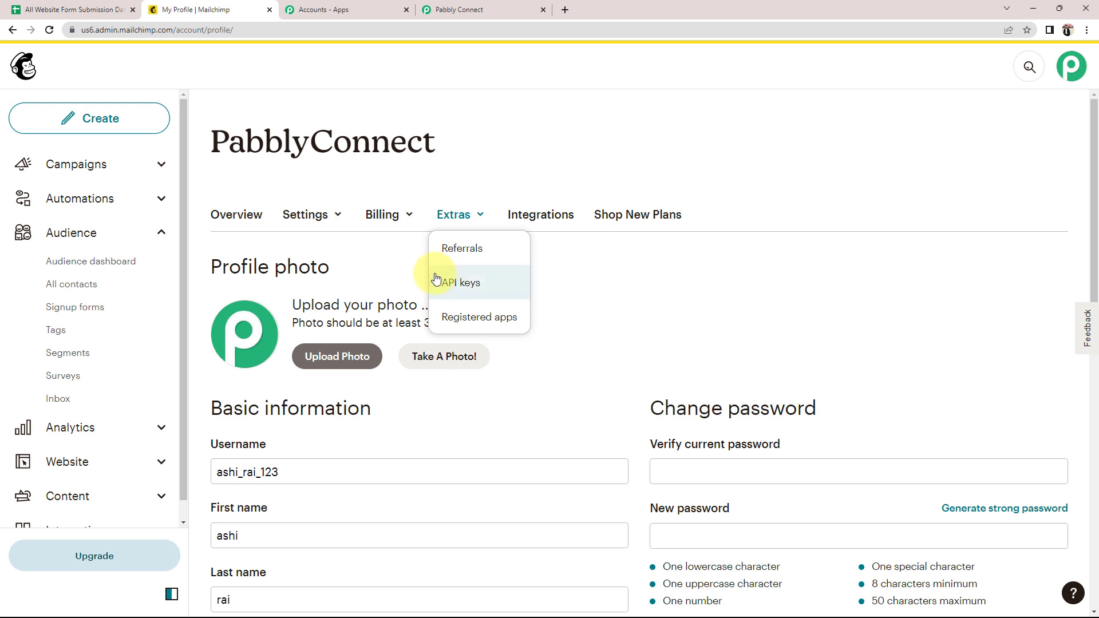
click(464, 283)
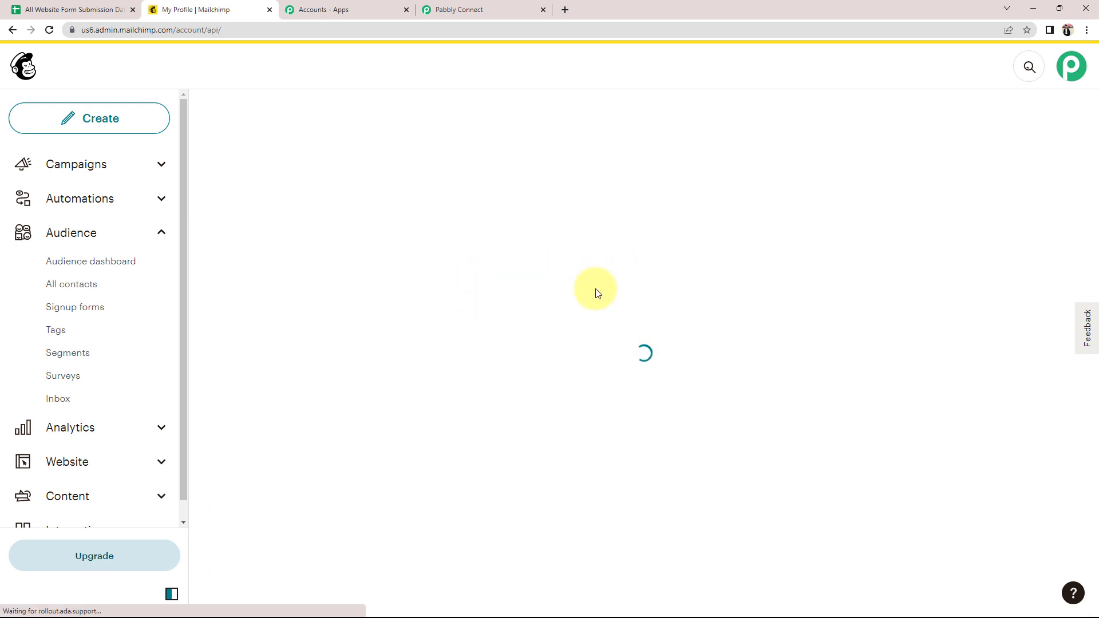
Step: Generate a new Mailchimp API key named "Google Sheet Integration"
scroll(595, 290, down, 2)
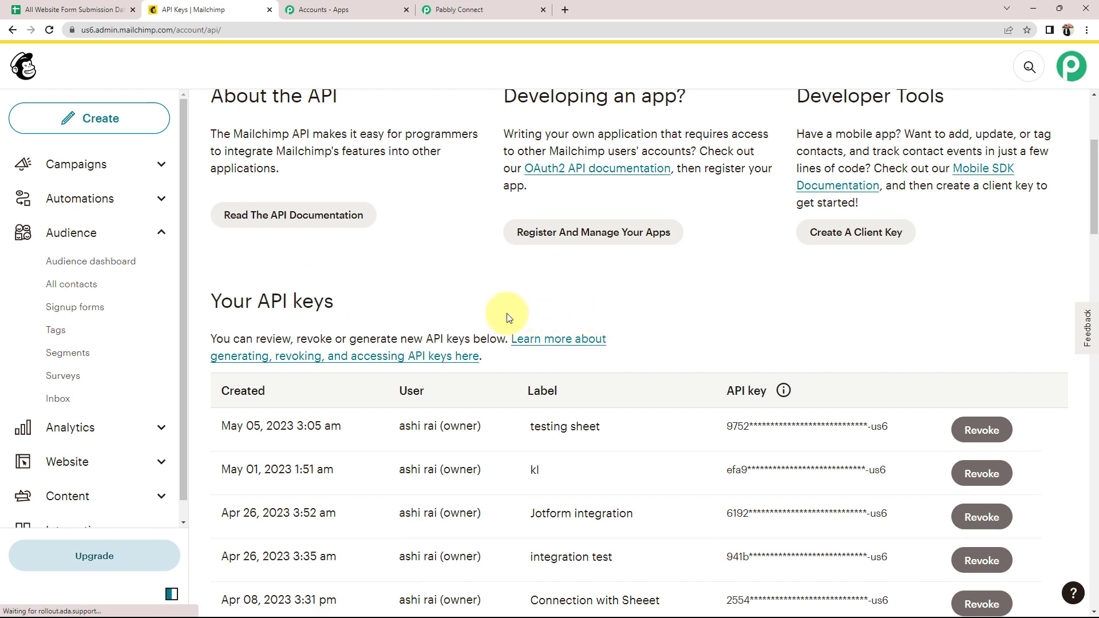
scroll(507, 318, down, 20)
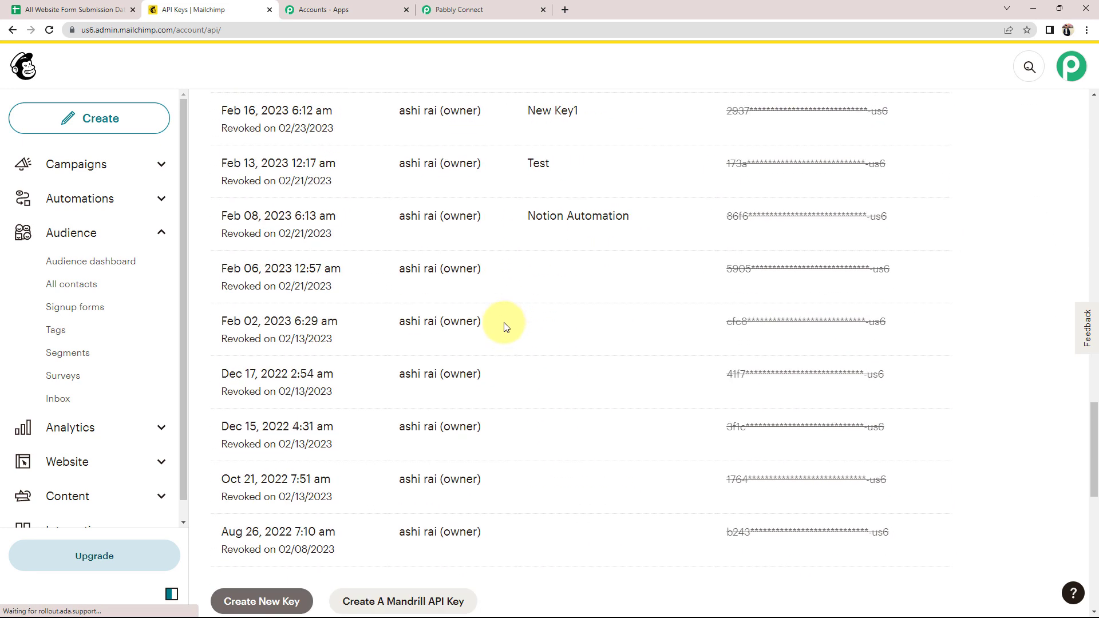
scroll(501, 322, down, 7)
click(241, 191)
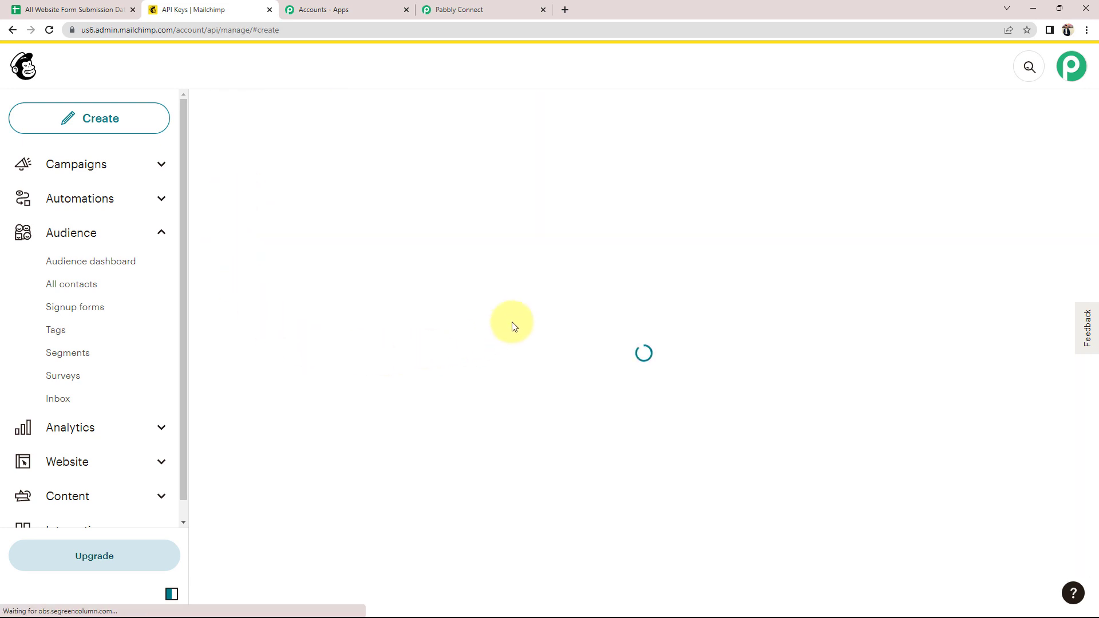
click(284, 412)
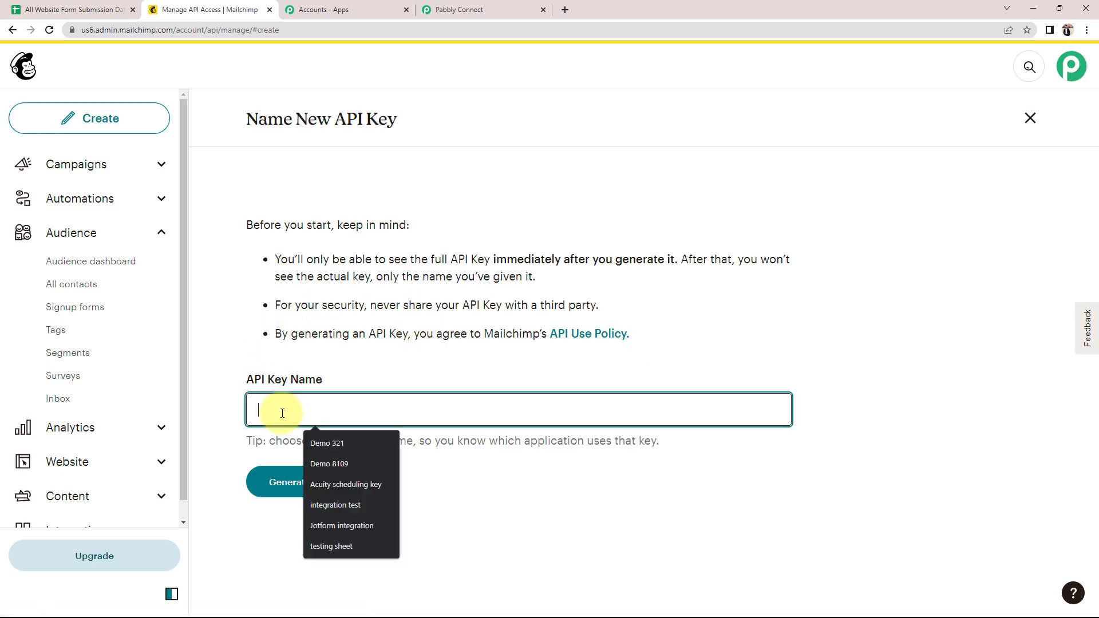
text(Google Sheet In)
text(tegration)
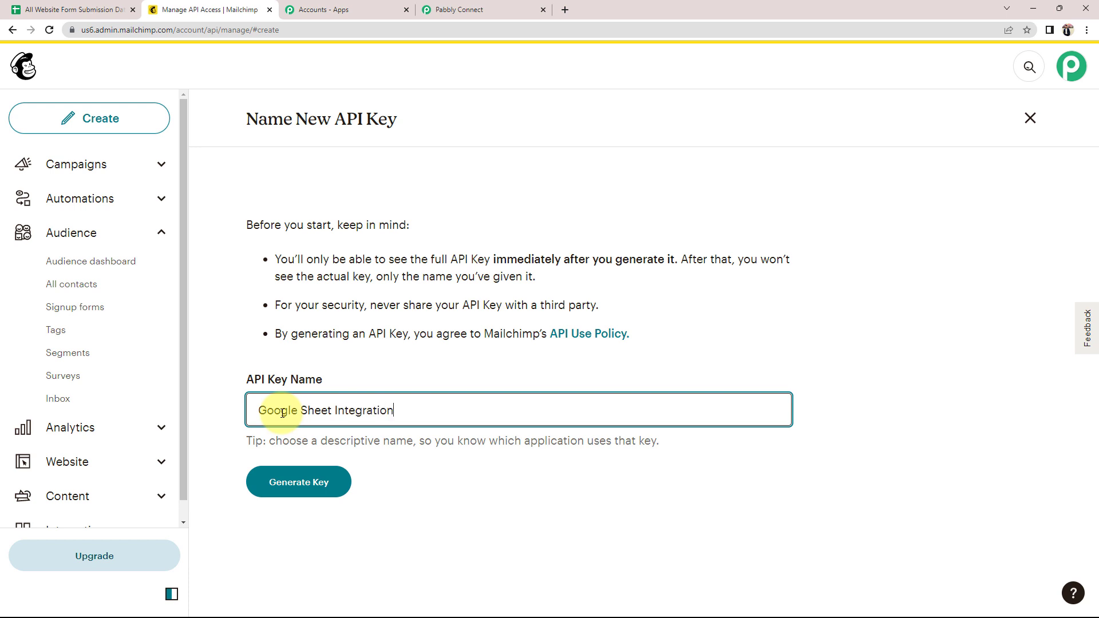
click(287, 493)
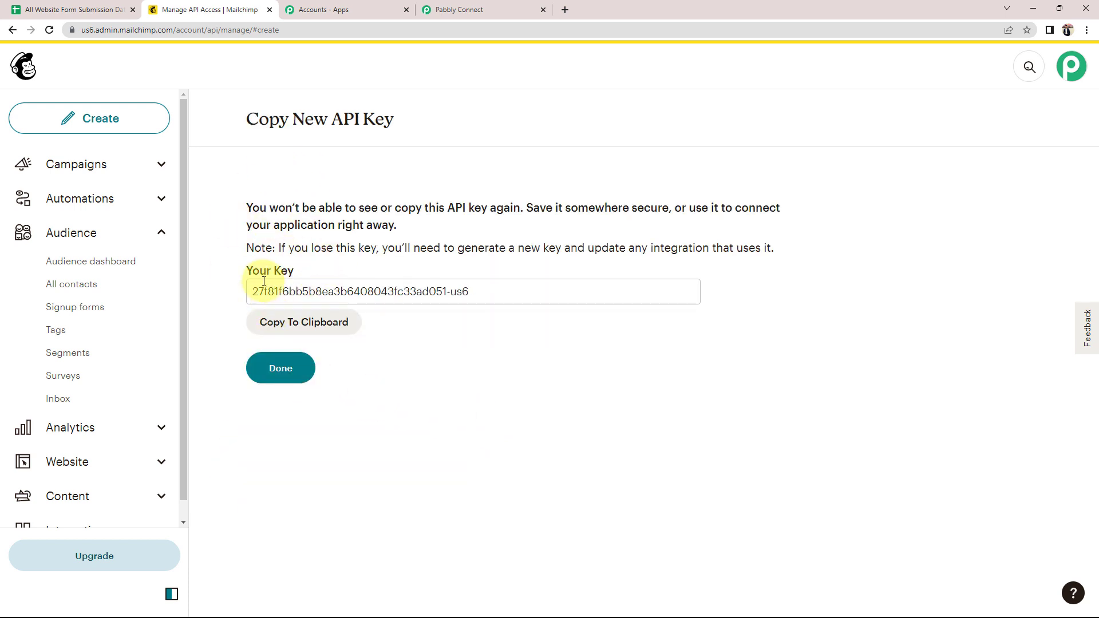
Step: Copy the new API key, switch to Pabbly Connect and paste it as the new MailChimp connection's token
click(271, 322)
click(482, 9)
click(522, 328)
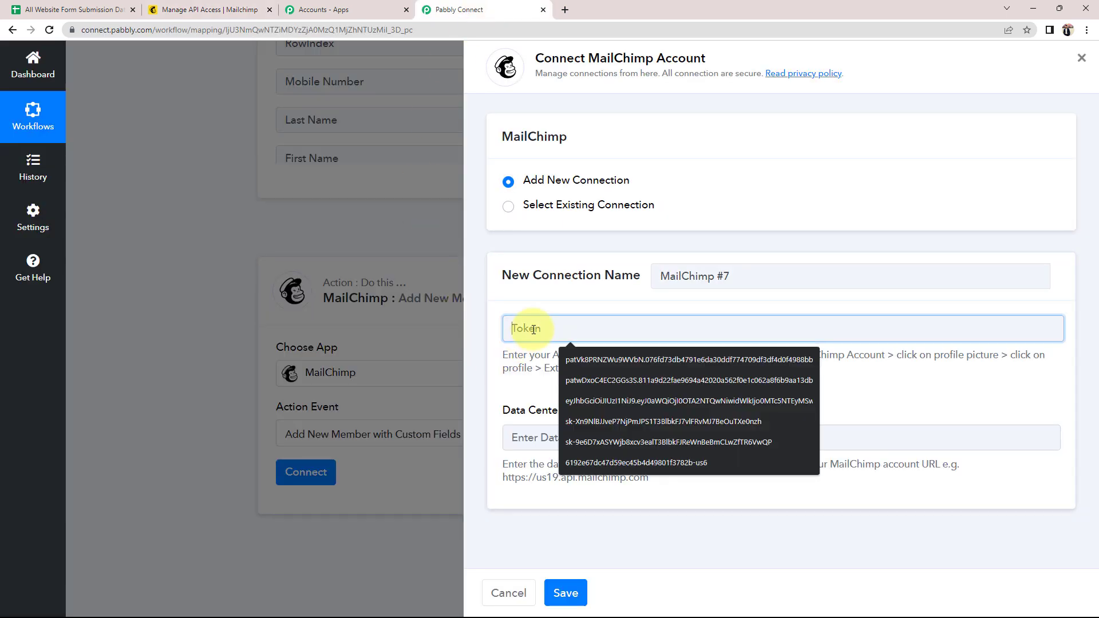
right_click(550, 328)
click(545, 415)
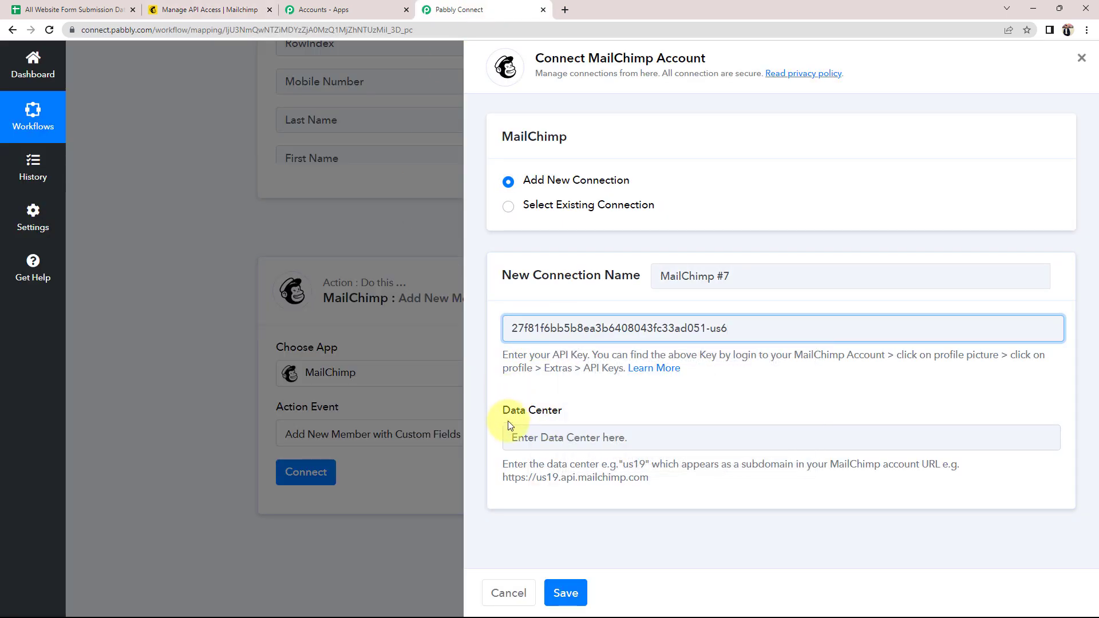
Step: Check the Data Center hint, switch to Mailchimp and copy the us6 subdomain from its page address
click(529, 411)
triple_click(529, 411)
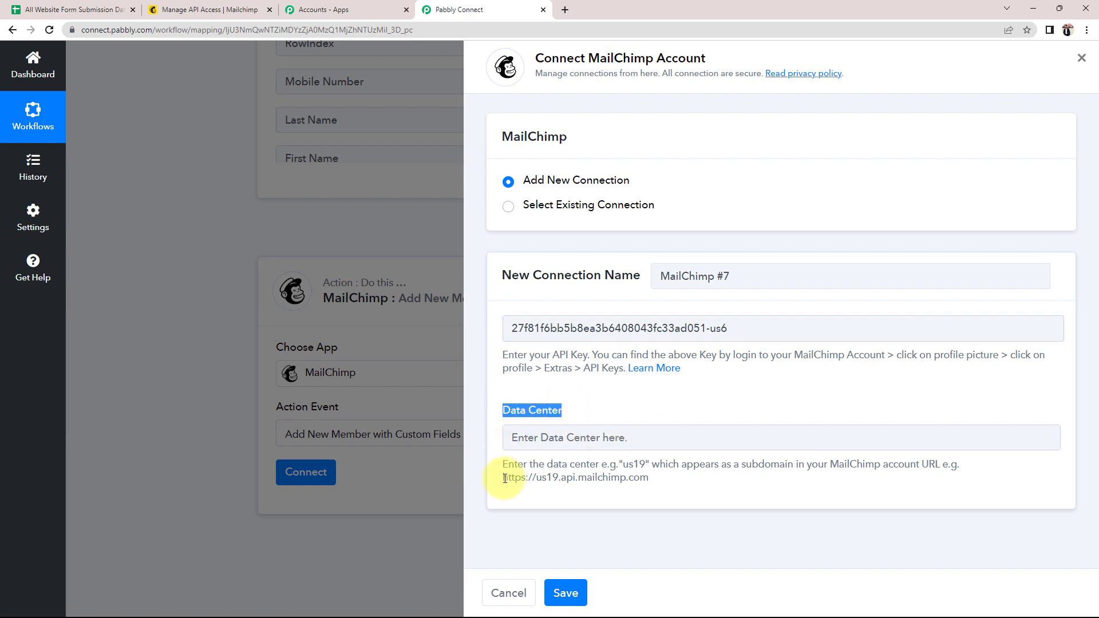
drag(504, 479, 658, 486)
click(658, 485)
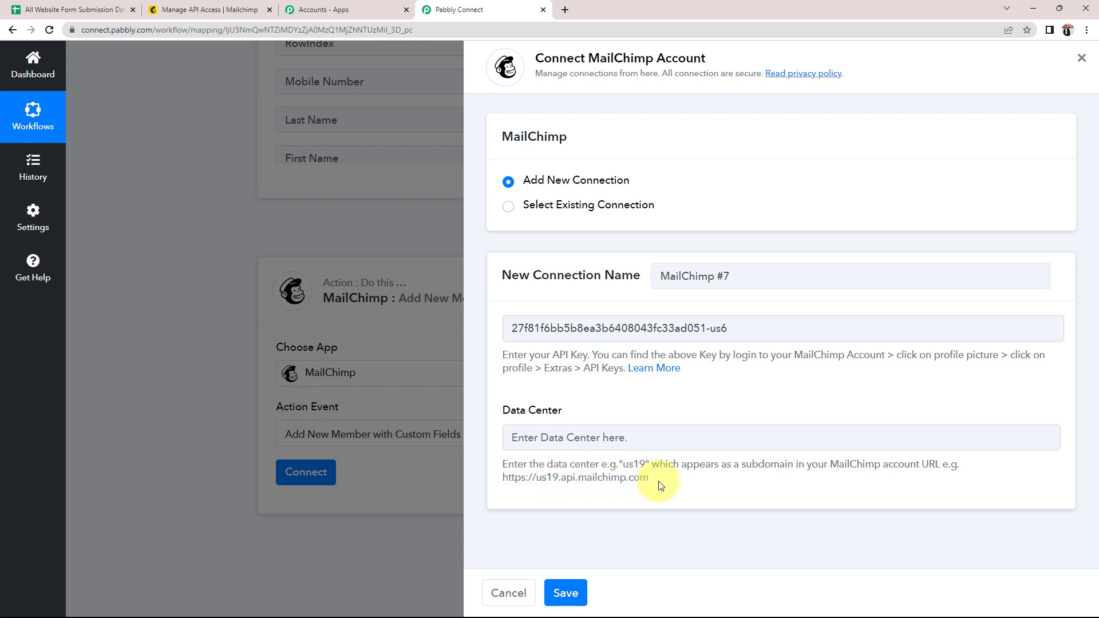
double_click(540, 478)
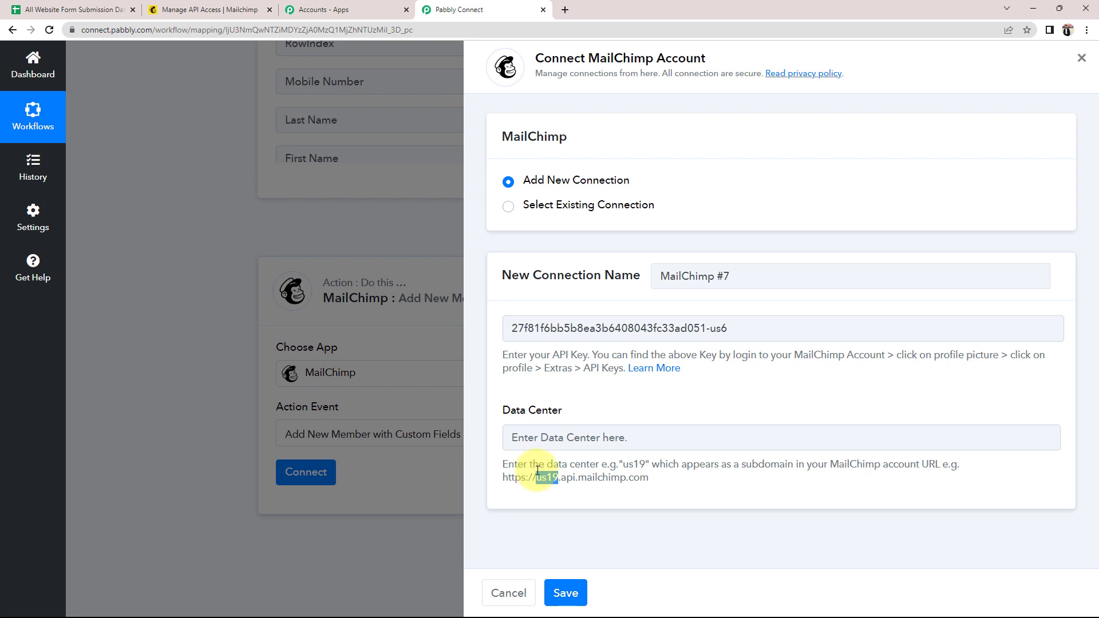
click(180, 5)
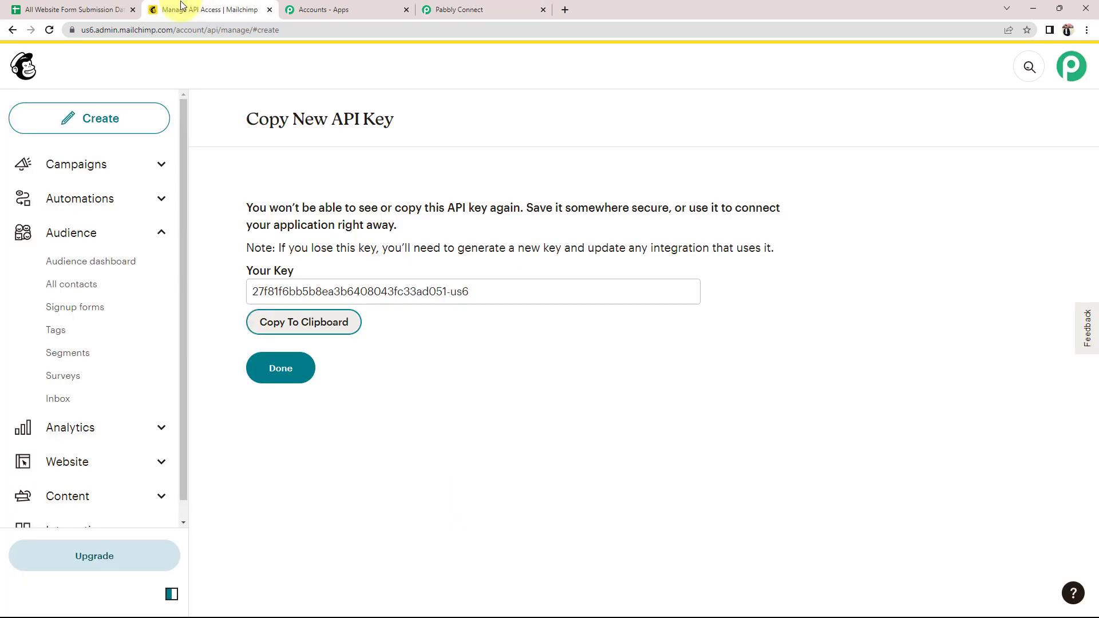
double_click(126, 30)
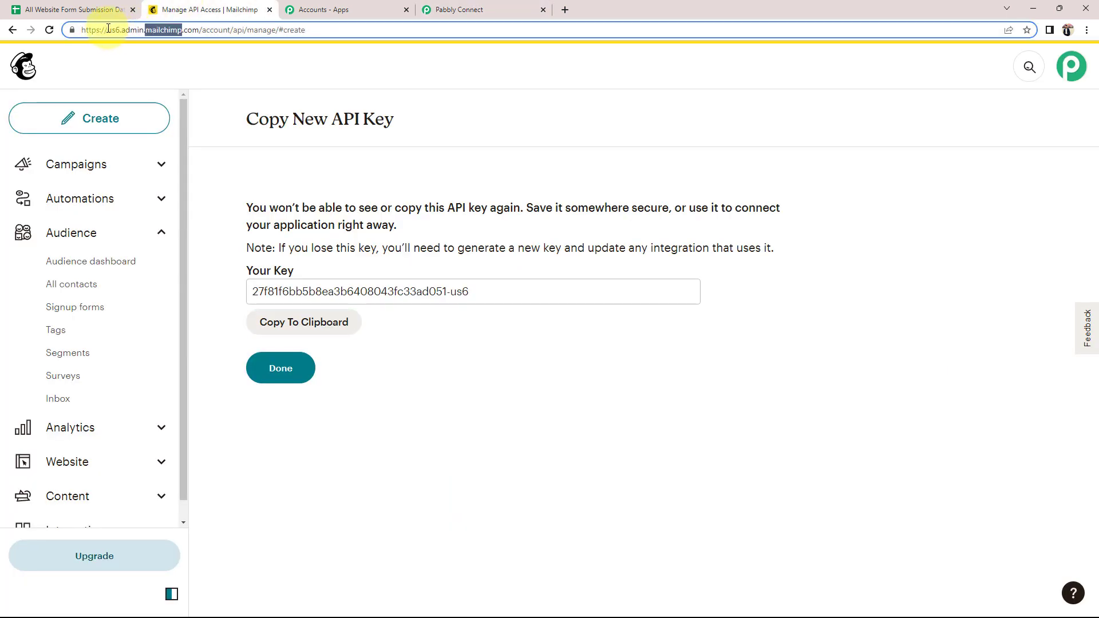
drag(108, 29, 116, 29)
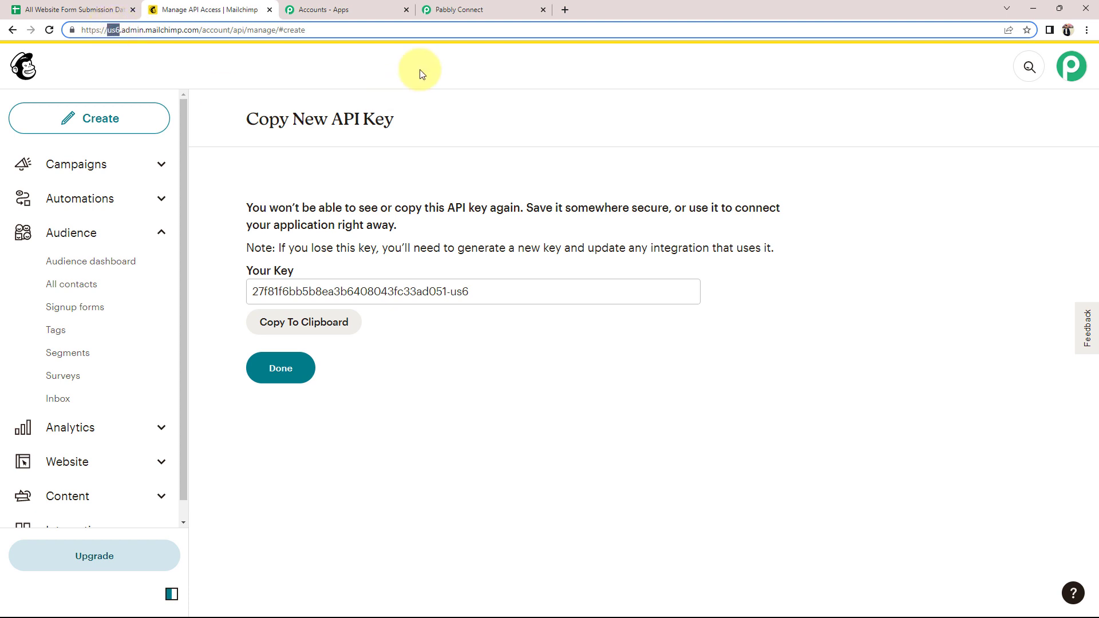
Step: Switch to Pabbly Connect, set the connection's data center to us6 and save the MailChimp connection
click(504, 9)
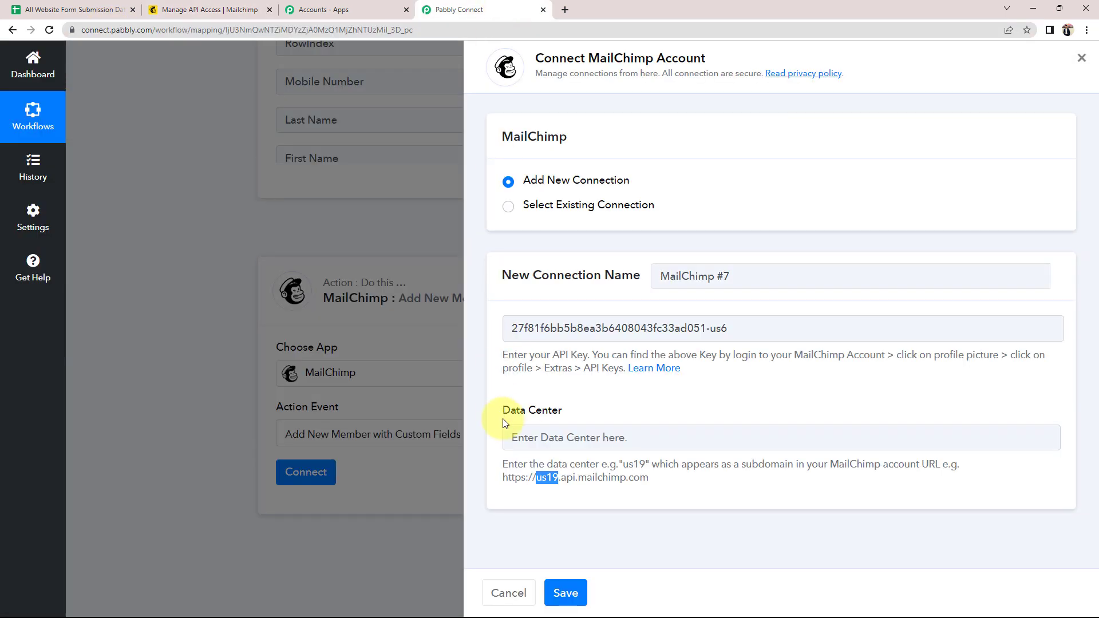
click(534, 437)
key(ctrl+v)
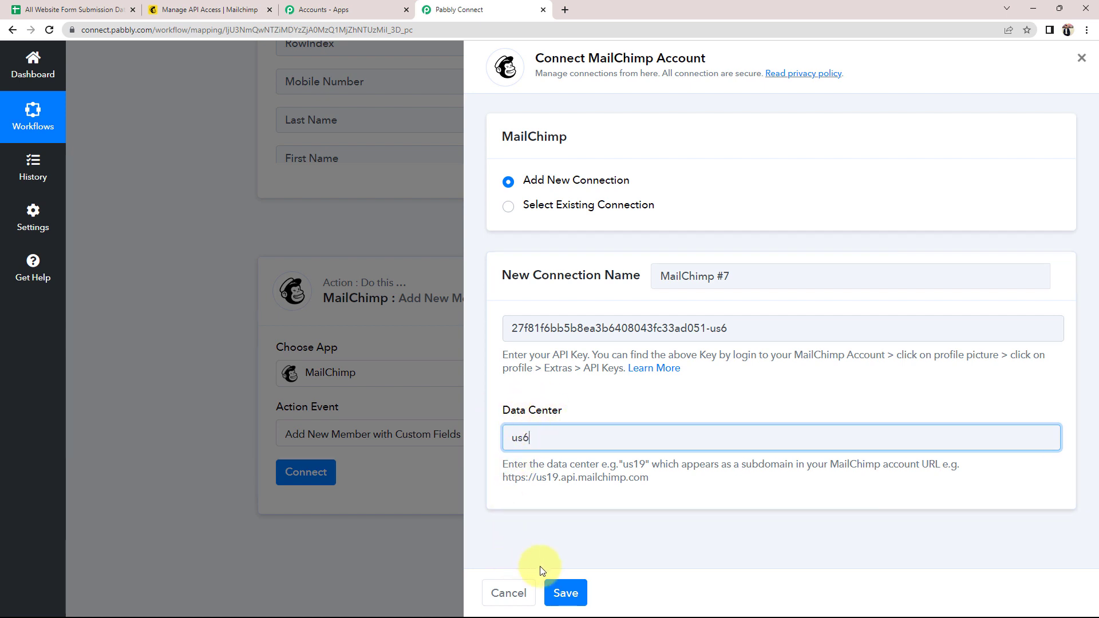
click(565, 594)
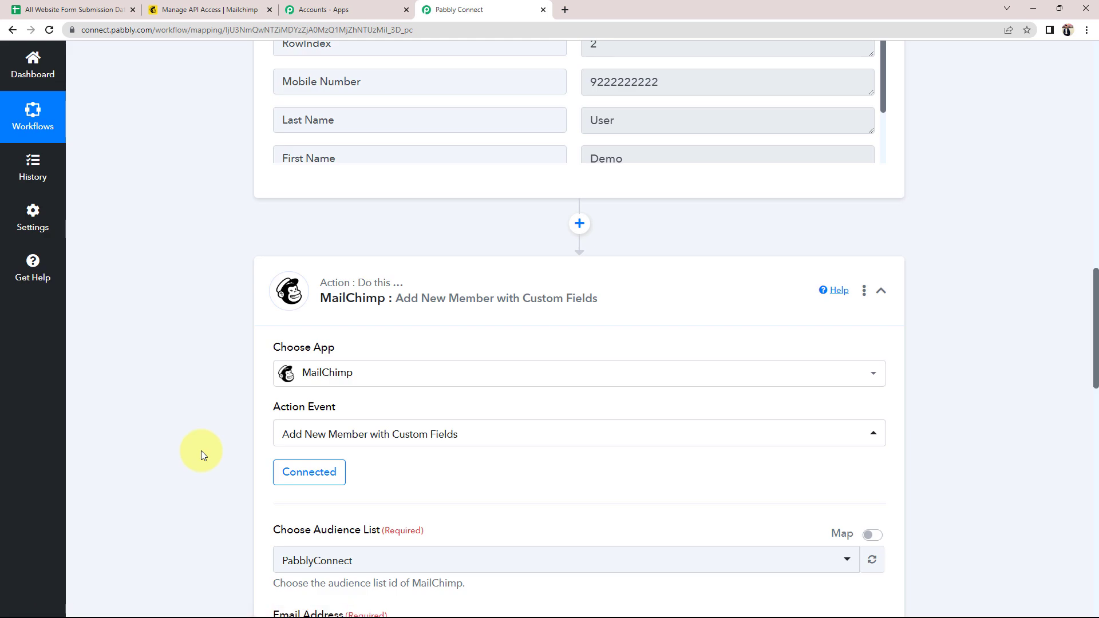
Step: Choose PabblyConnect as the audience list for the MailChimp action
scroll(194, 445, down, 5)
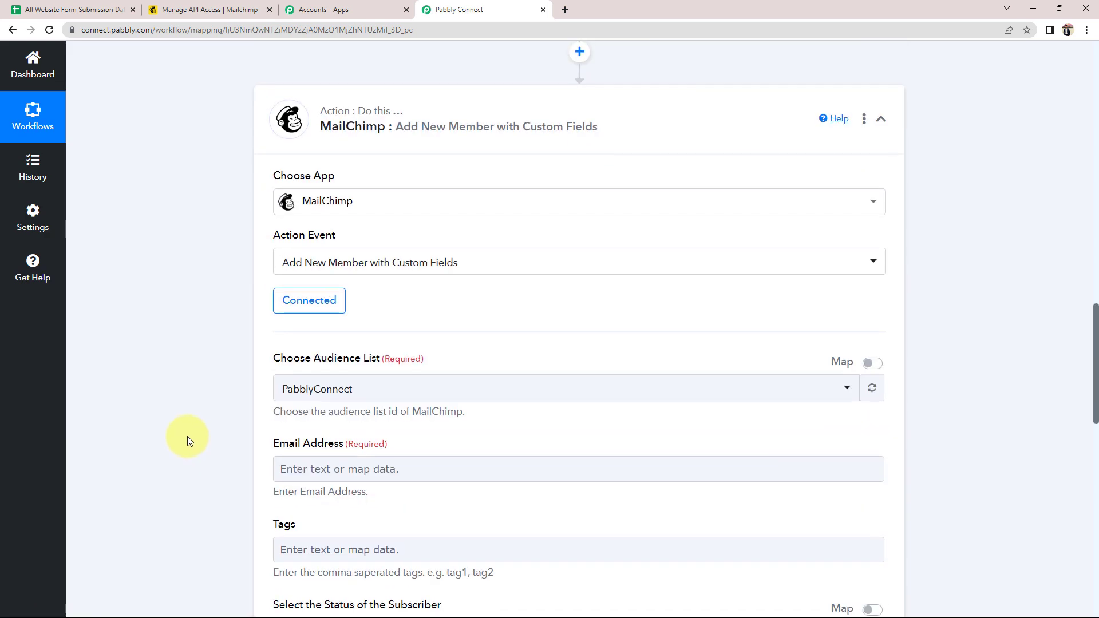
scroll(214, 275, down, 1)
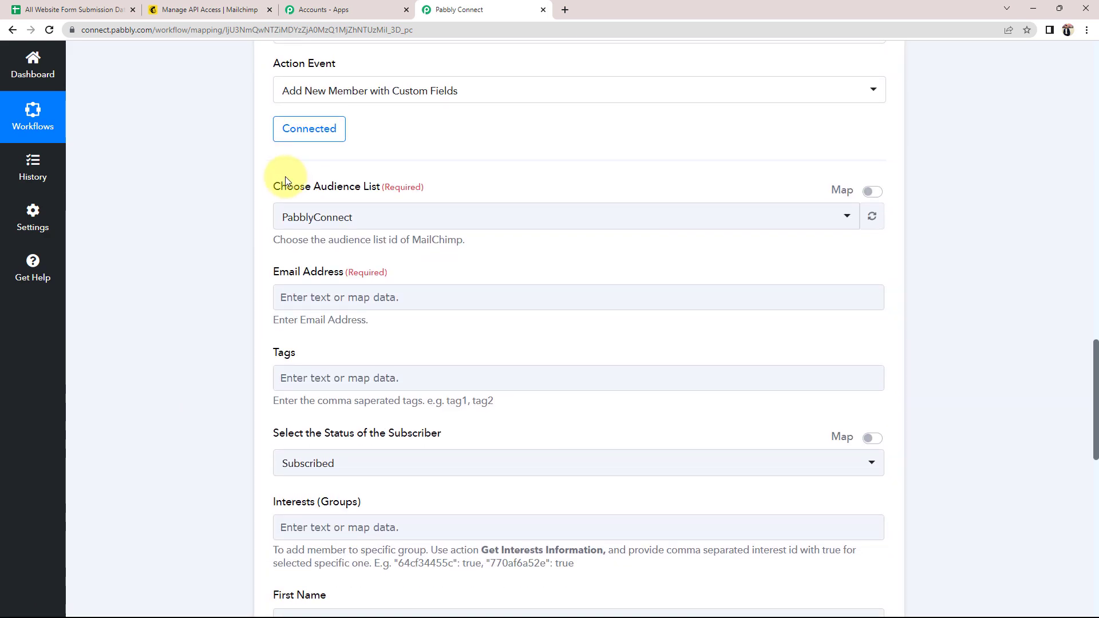
click(294, 215)
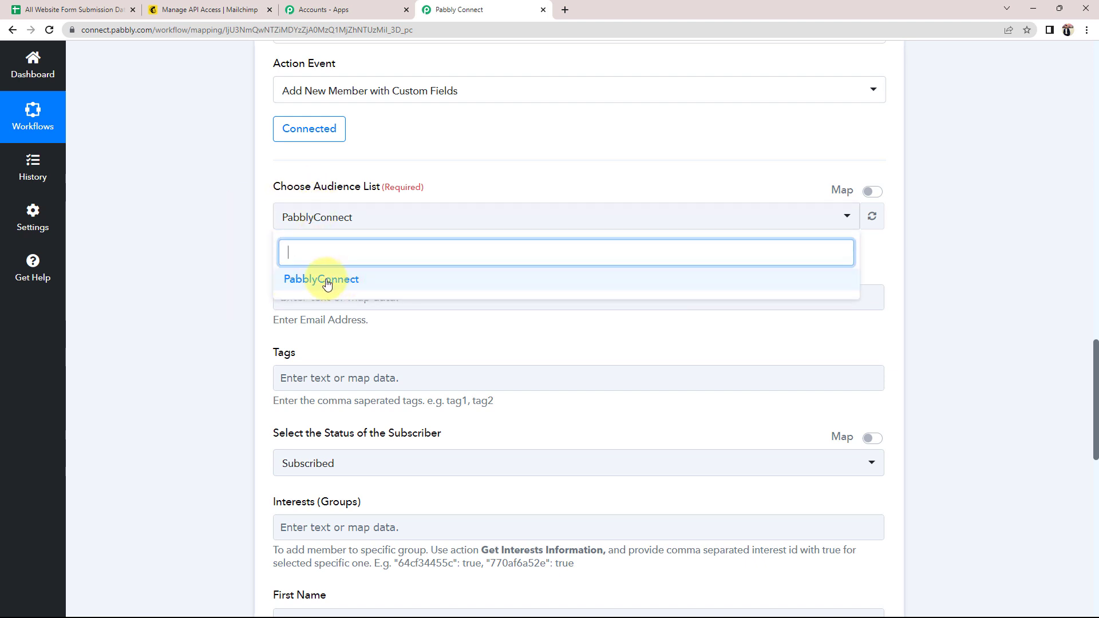
click(310, 280)
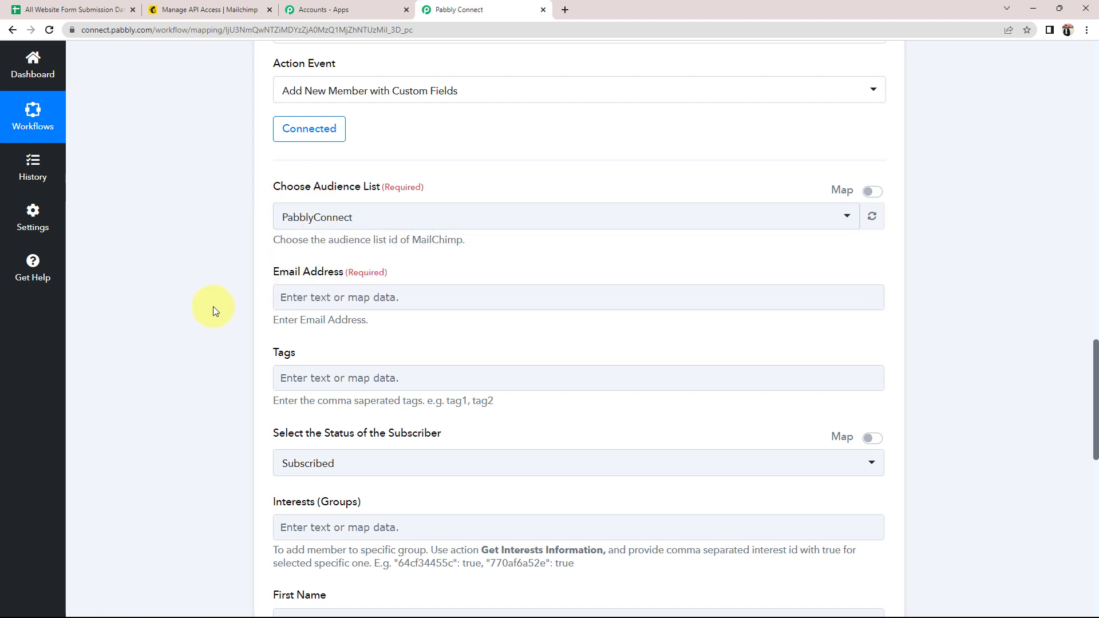
Step: Review the MailChimp action's member fields and the contact fields in the Google Sheets trigger response
scroll(235, 255, down, 4)
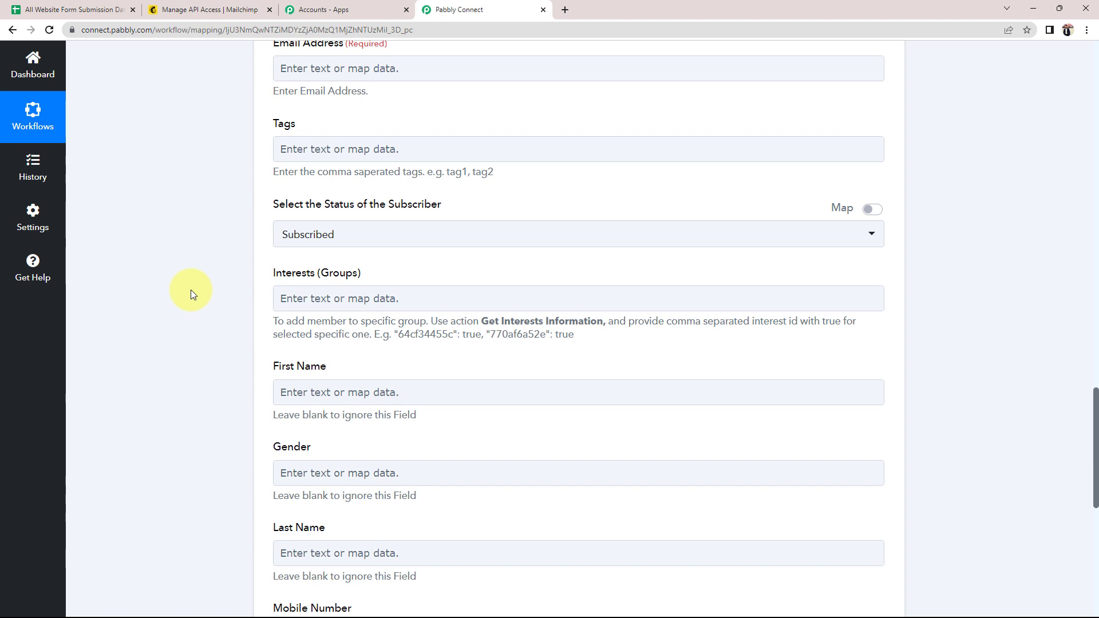
scroll(191, 290, up, 3)
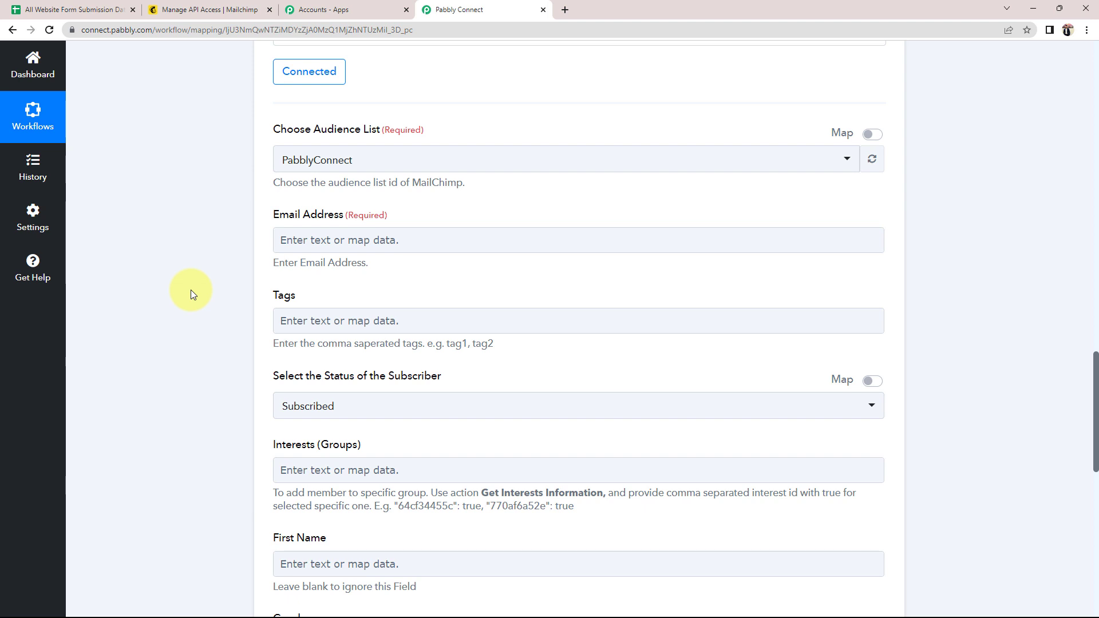
scroll(205, 445, up, 10)
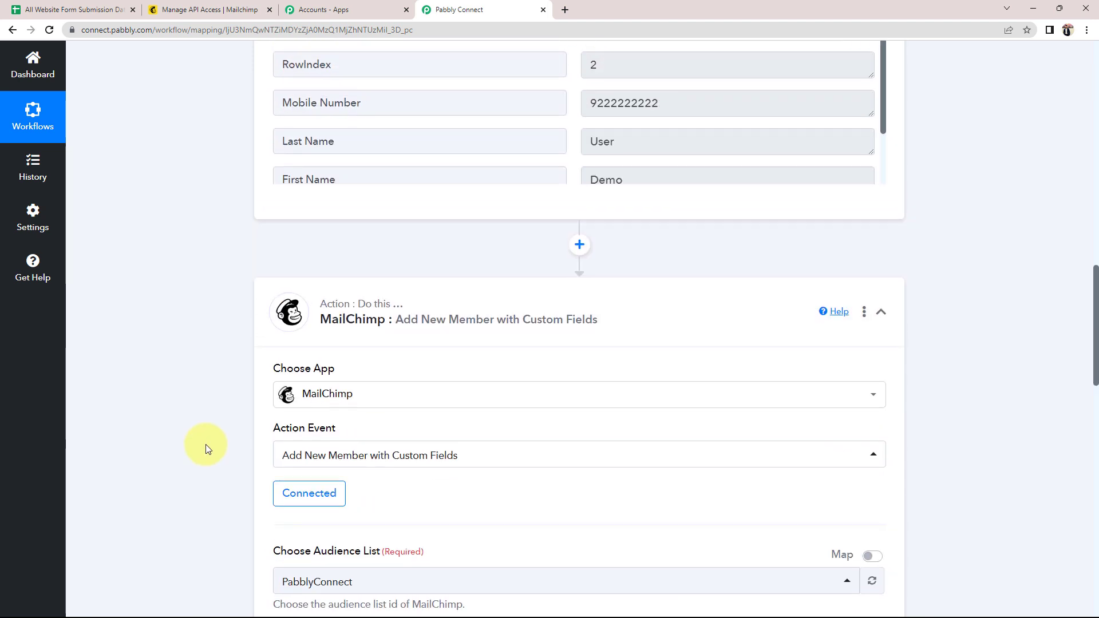
click(690, 252)
scroll(667, 289, down, 1)
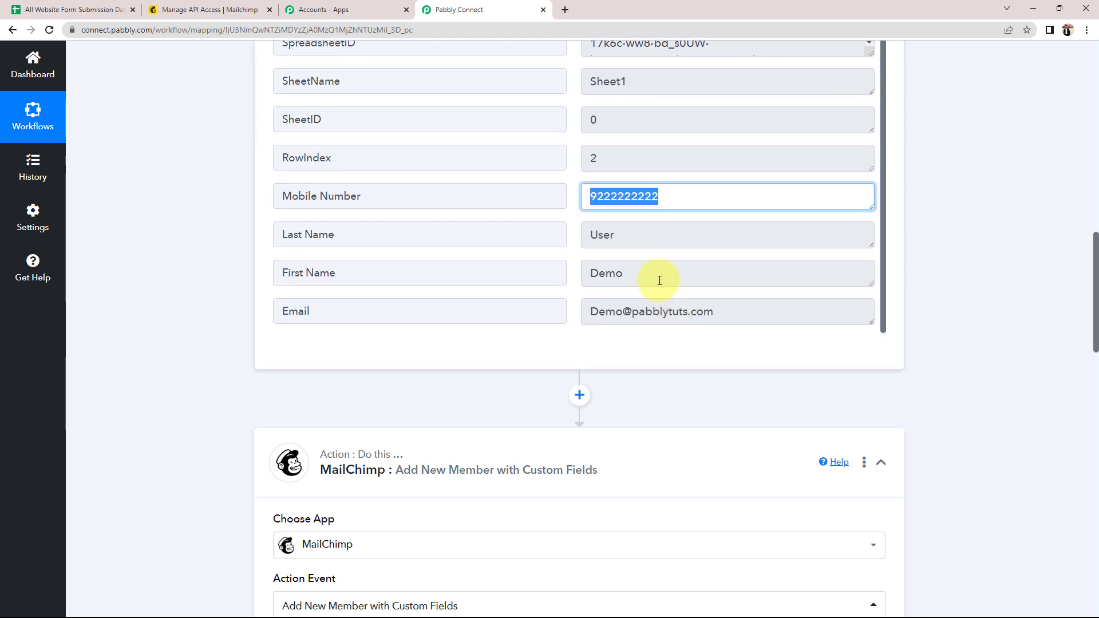
Step: Map the MailChimp action's Email Address to the Email value of the Google Sheets trigger
click(658, 278)
click(740, 311)
scroll(252, 364, down, 9)
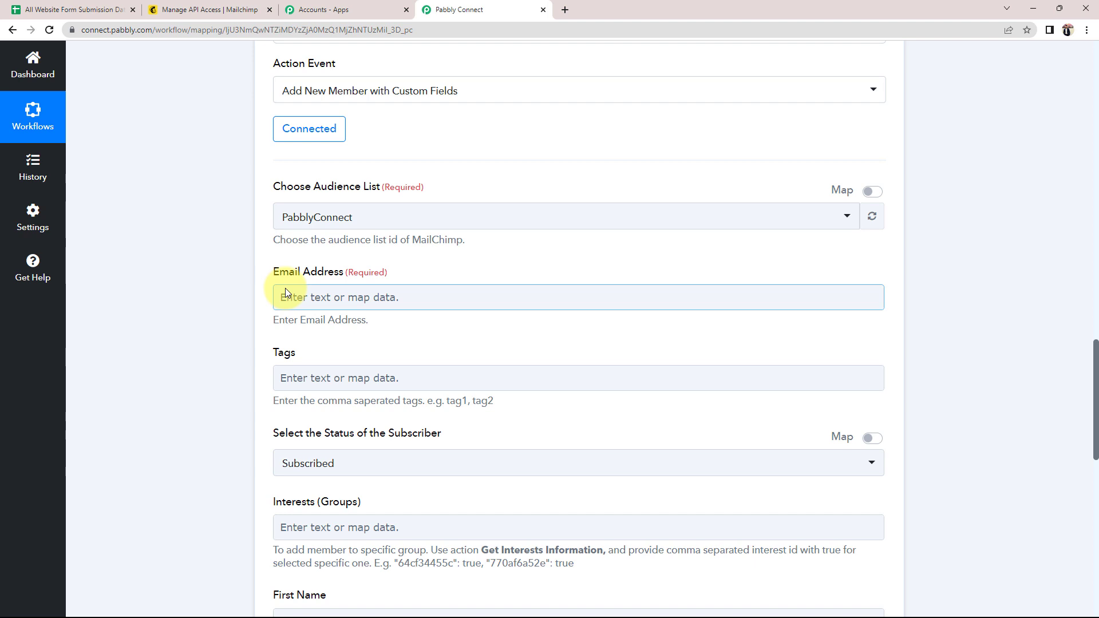
click(288, 295)
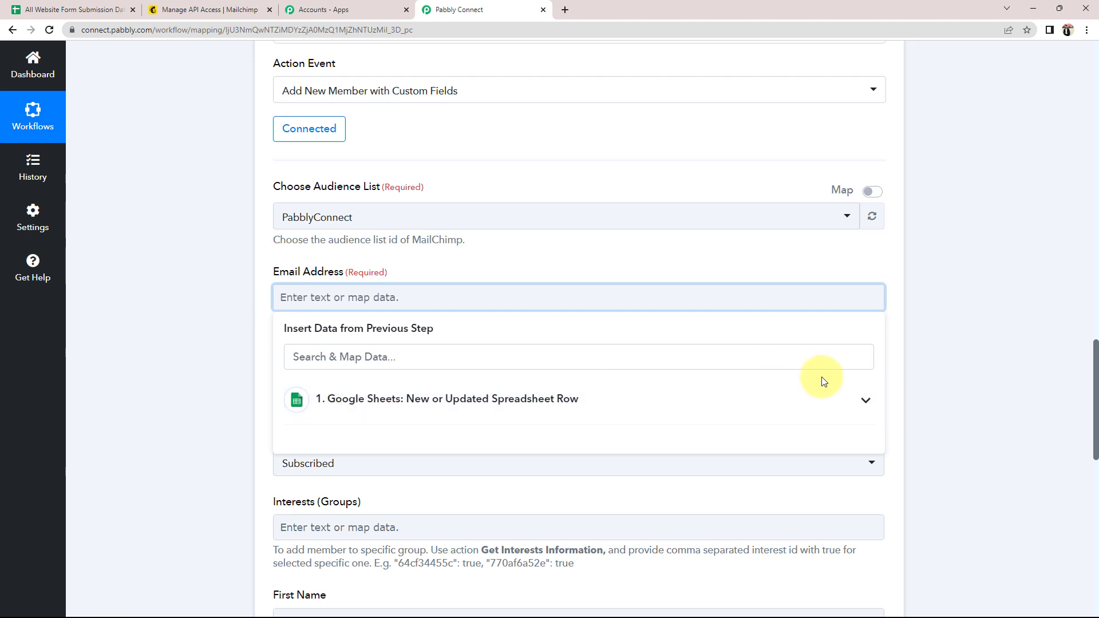
click(864, 400)
scroll(190, 426, down, 2)
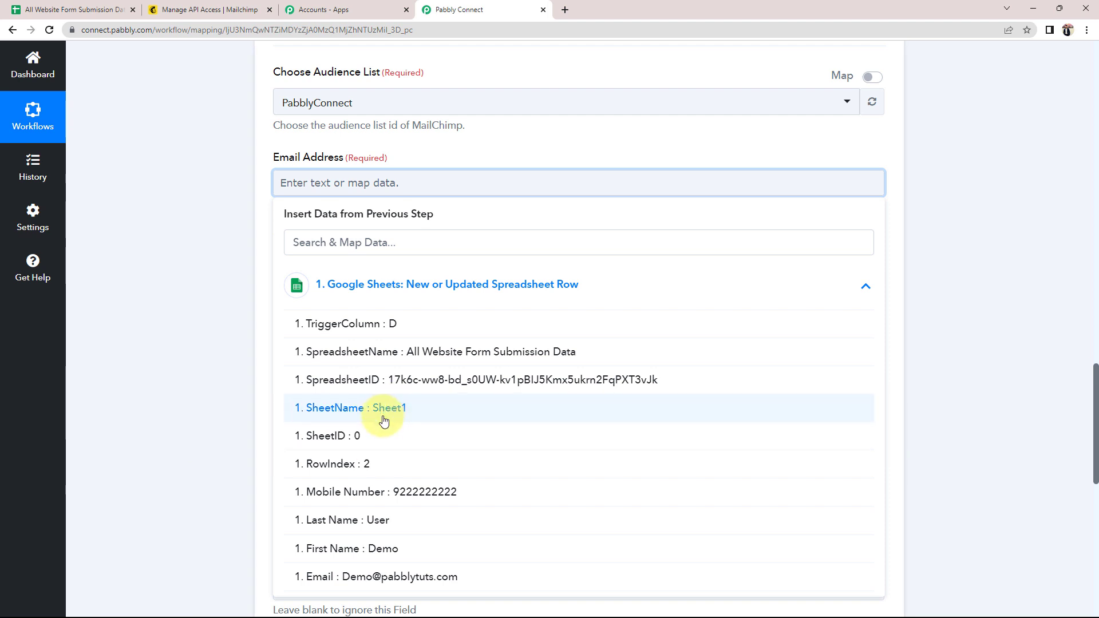
scroll(384, 421, down, 1)
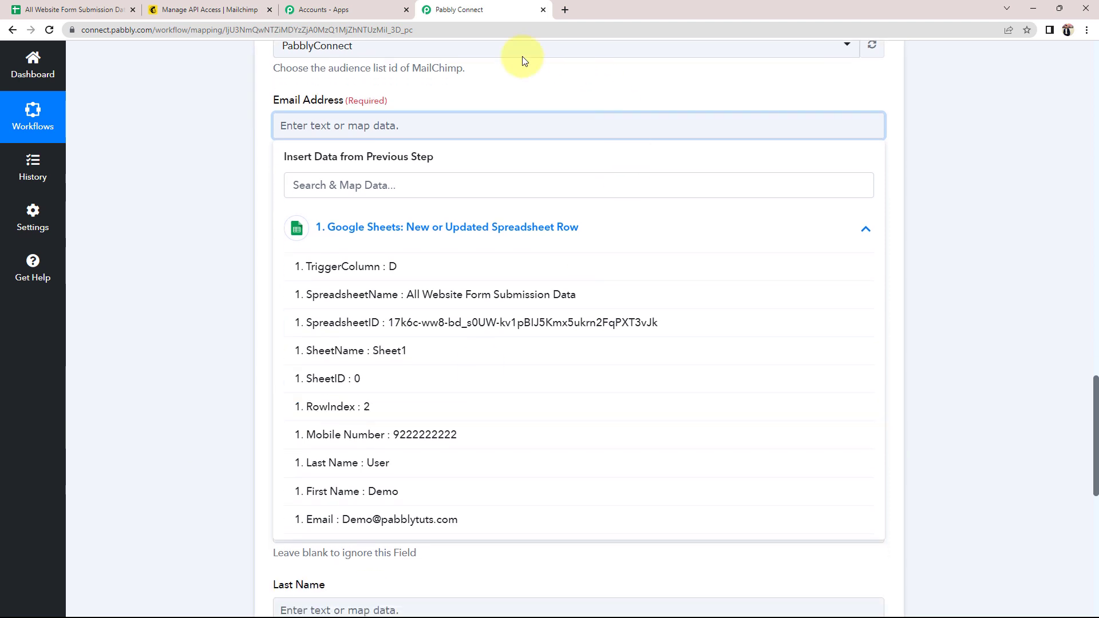
click(367, 521)
Step: Leave Tags empty and choose Subscribed as the status of the subscriber
click(288, 219)
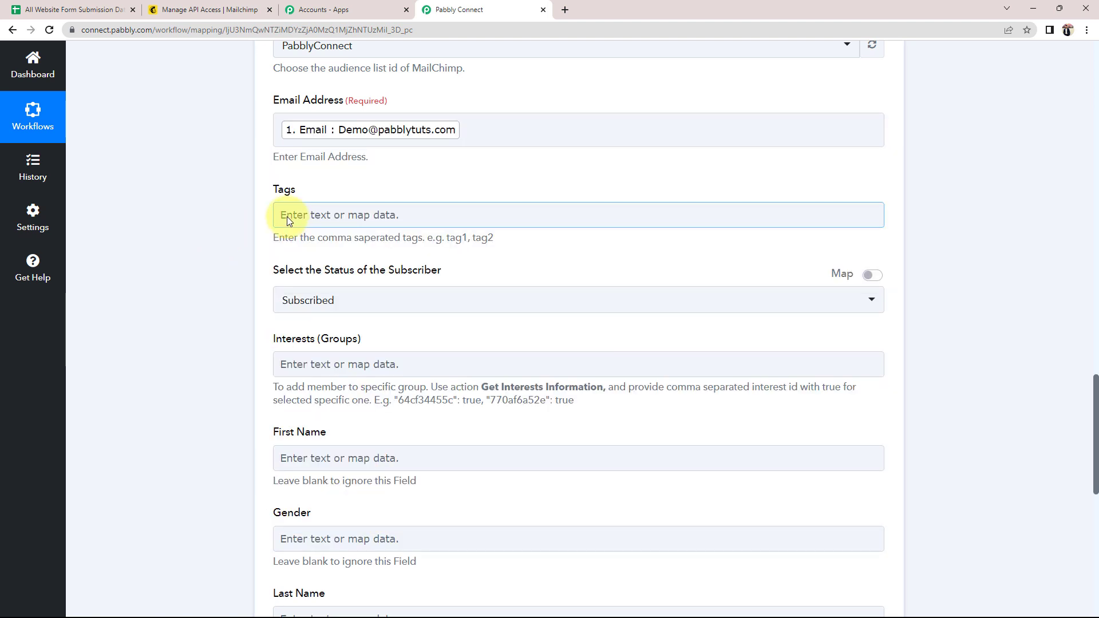
click(240, 229)
scroll(239, 229, down, 2)
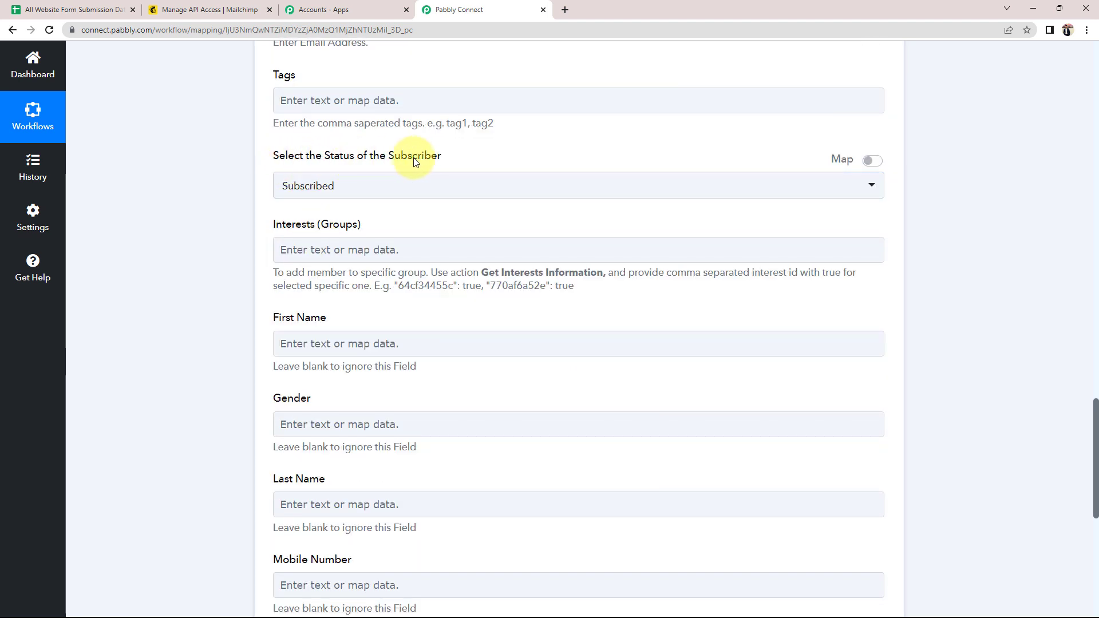
click(329, 186)
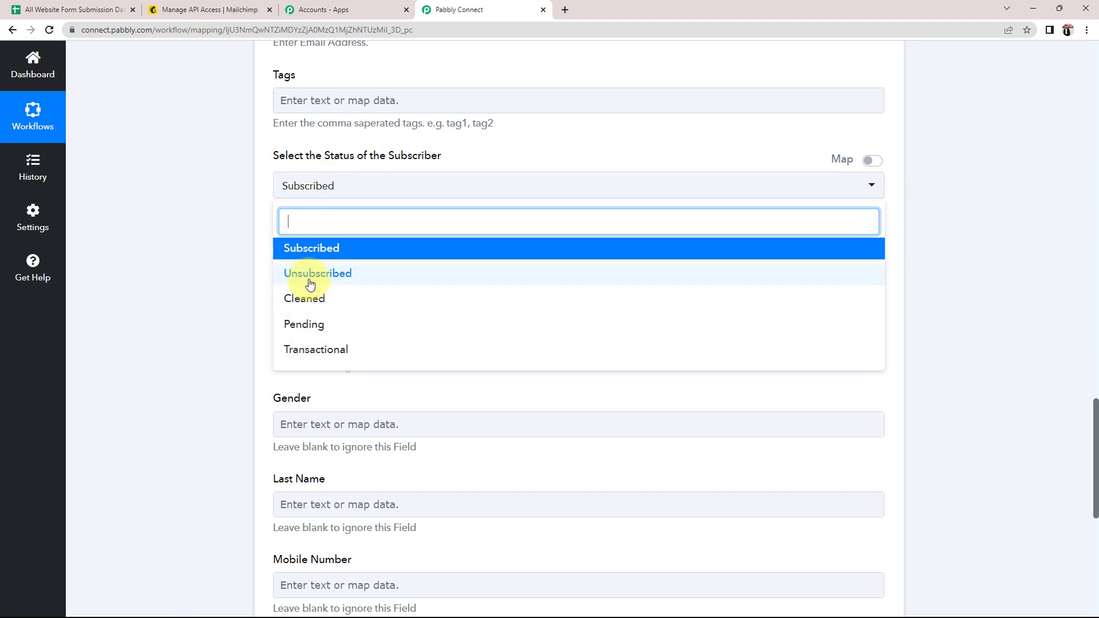
click(314, 248)
Step: Map the First Name field to the First Name value of the Google Sheets trigger
scroll(174, 309, down, 3)
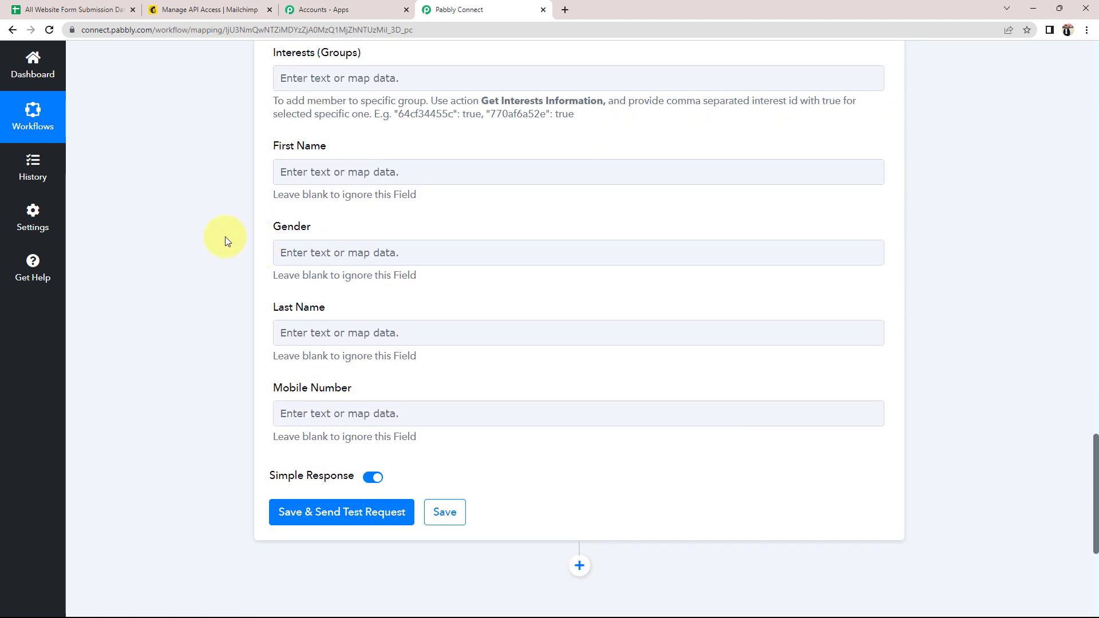
click(298, 179)
click(338, 275)
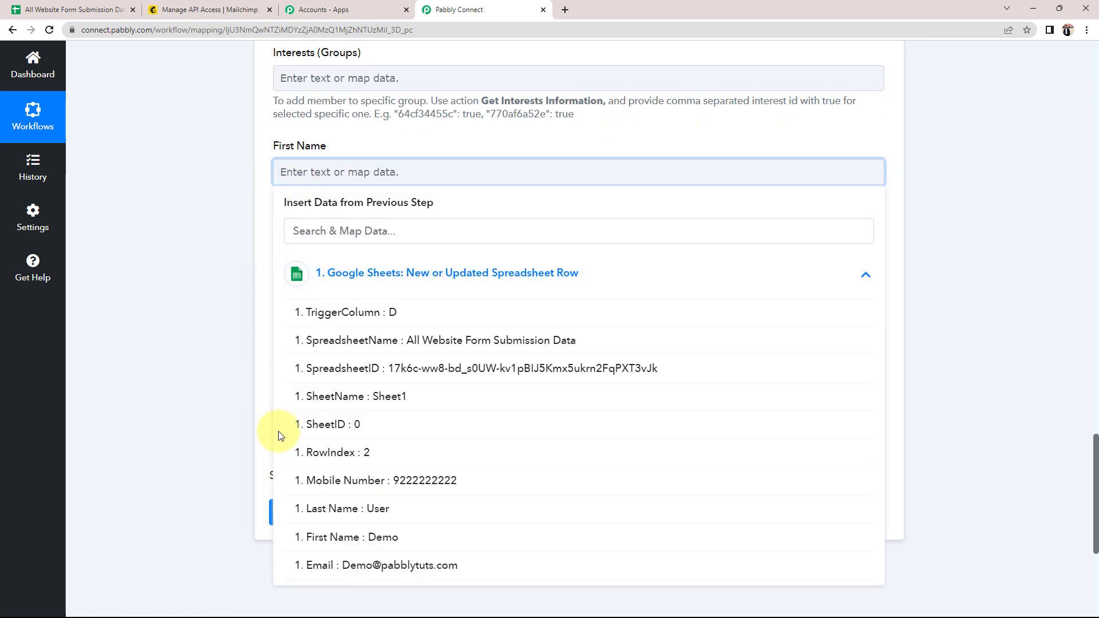
scroll(297, 469, down, 1)
click(340, 481)
click(215, 333)
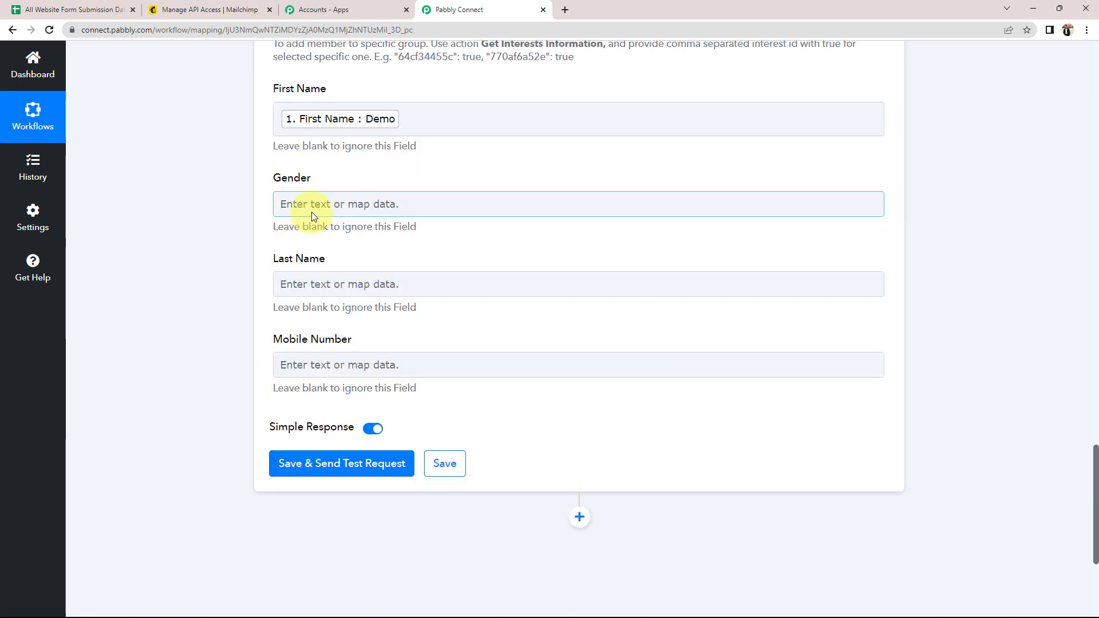
Step: Leave Gender blank and map the Last Name field to the trigger's Last Name value
scroll(191, 275, down, 1)
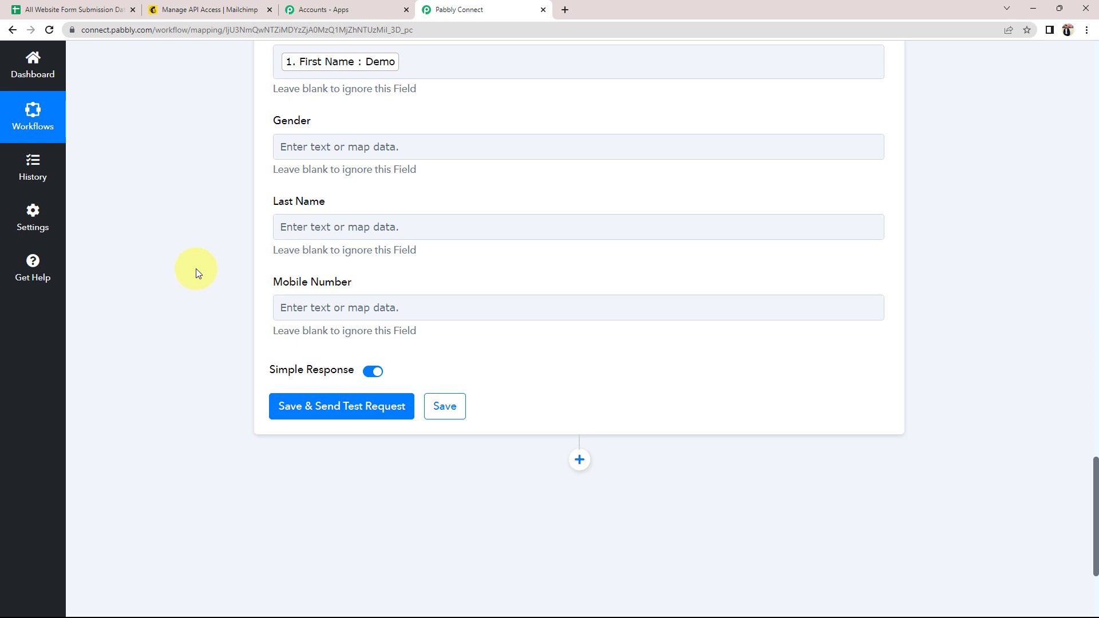
click(336, 229)
click(332, 328)
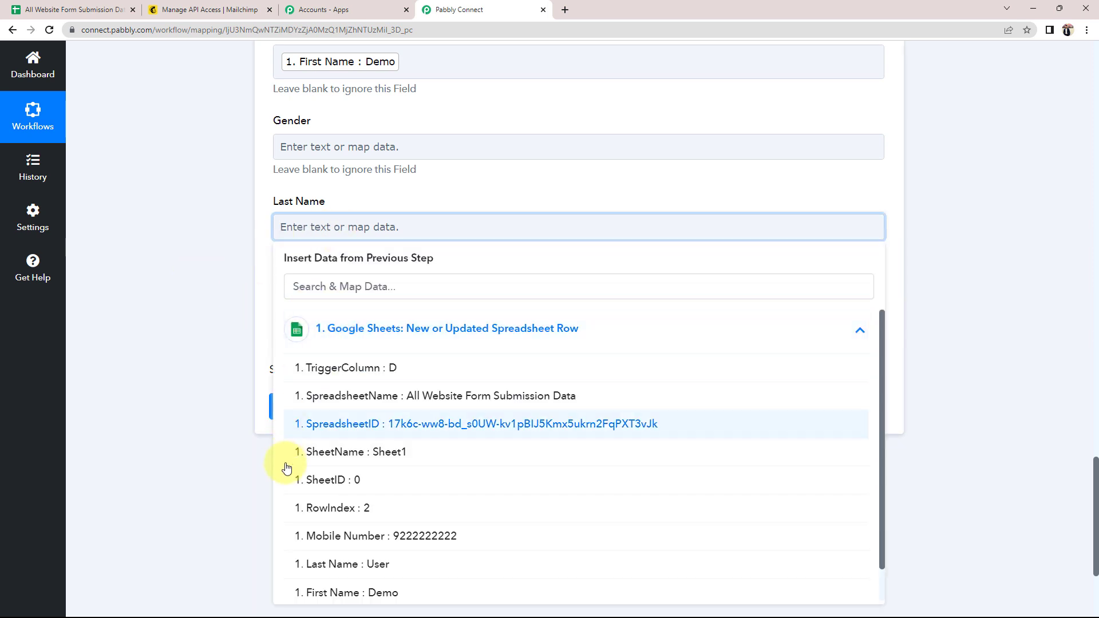
click(332, 564)
click(228, 388)
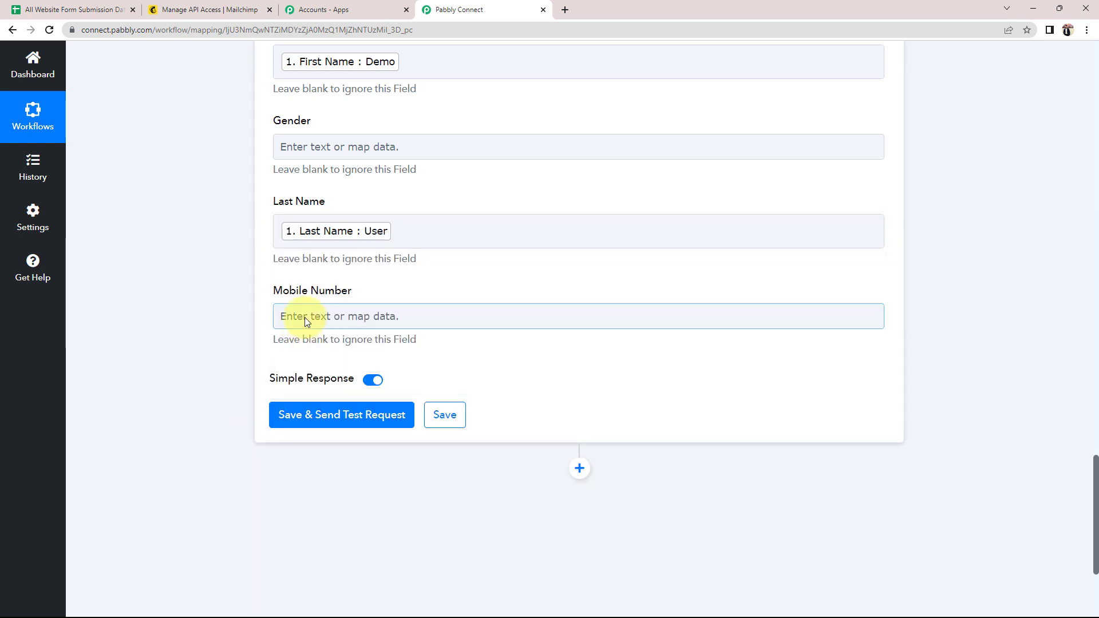
Step: Map the Mobile Number field to the Mobile Number value of the Google Sheets trigger
click(304, 317)
click(331, 424)
scroll(351, 571, down, 1)
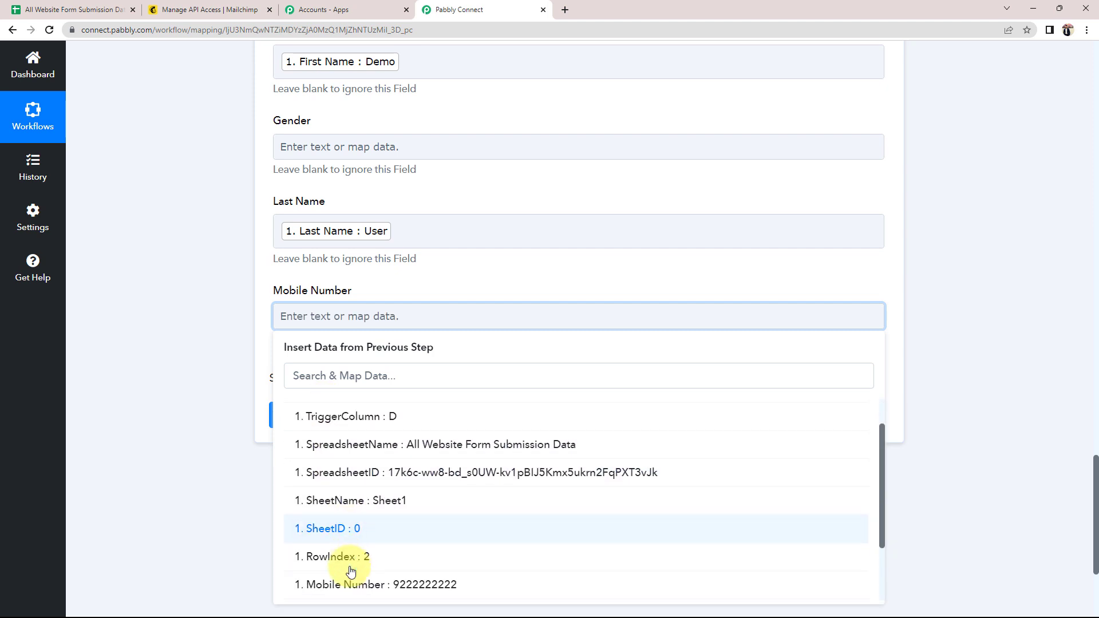
scroll(351, 571, down, 2)
click(387, 444)
click(184, 355)
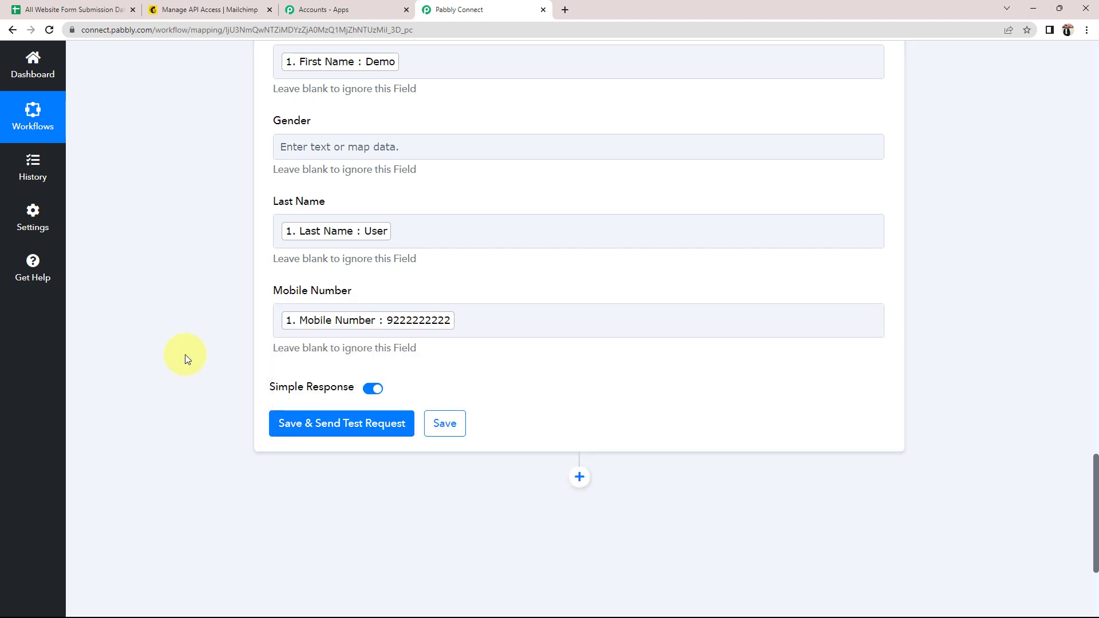
Step: Review the mapped member fields, compare them with the contact columns in the Google Sheets spreadsheet and return to Pabbly Connect
scroll(184, 355, up, 8)
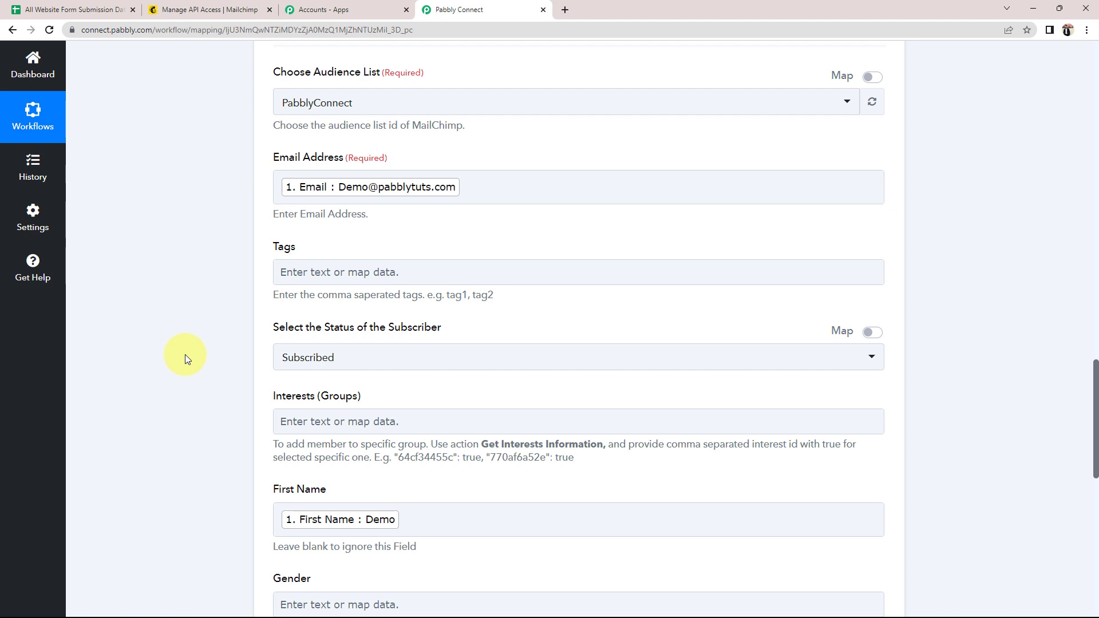
scroll(184, 355, down, 2)
scroll(114, 349, down, 2)
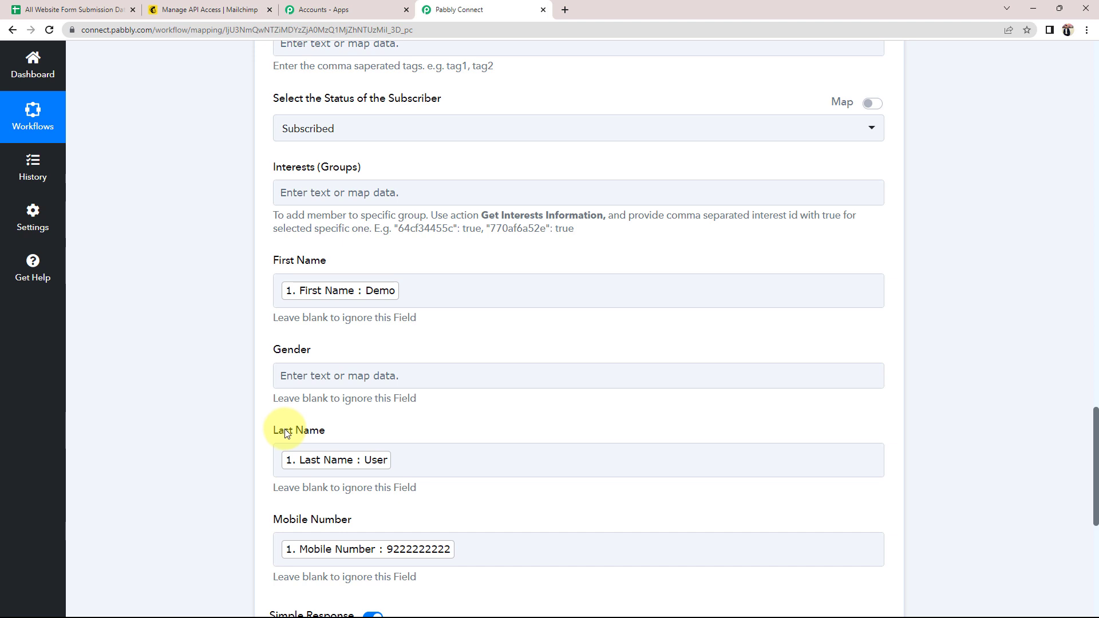
click(57, 9)
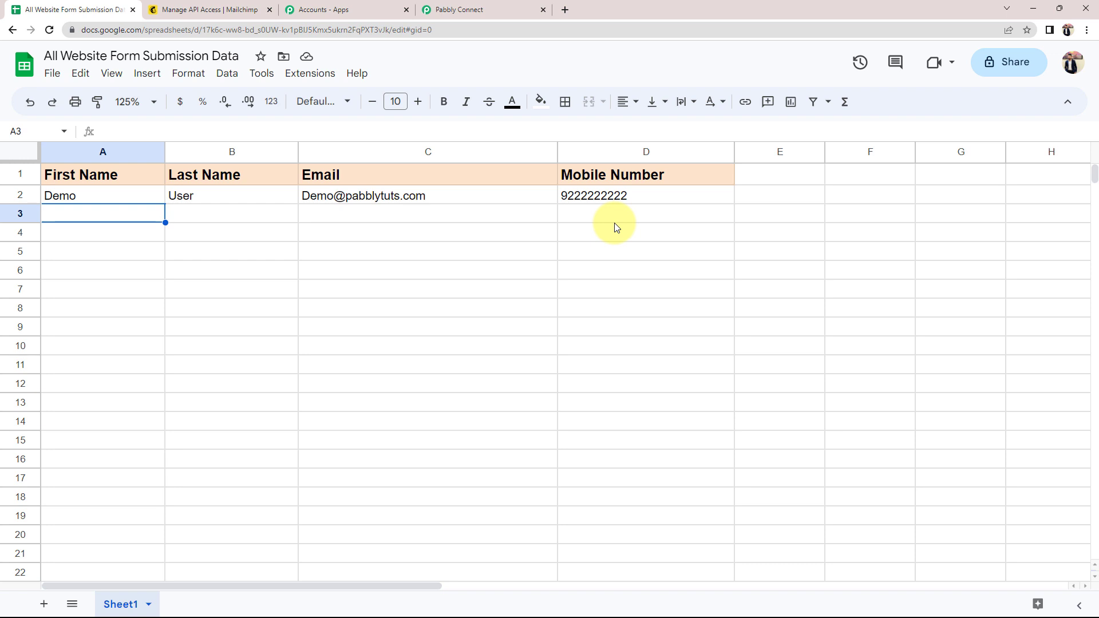
click(492, 9)
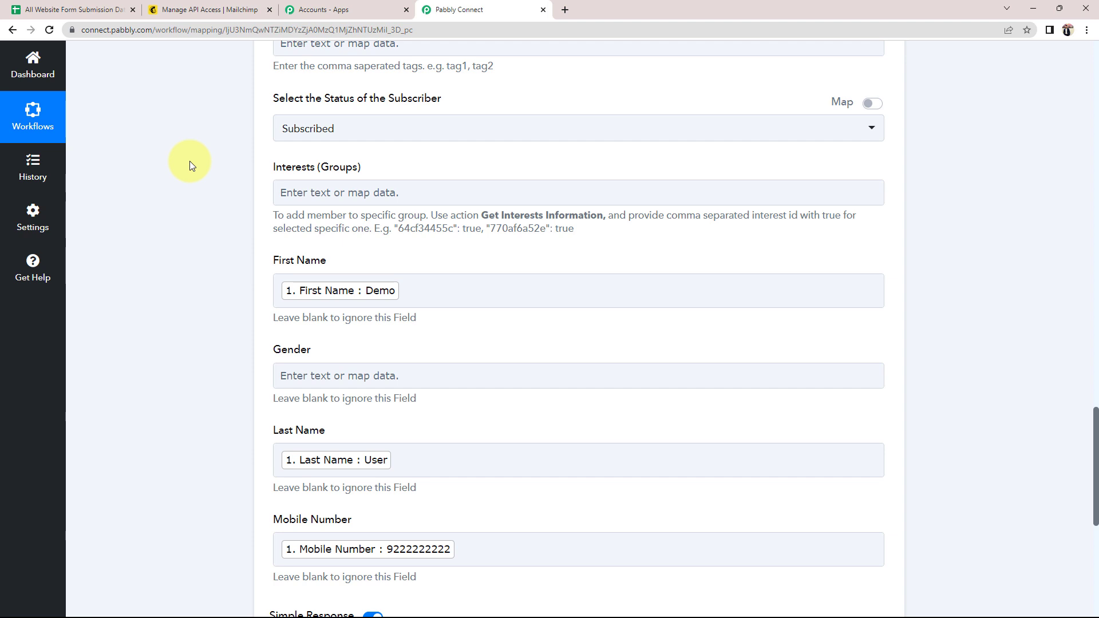
click(42, 9)
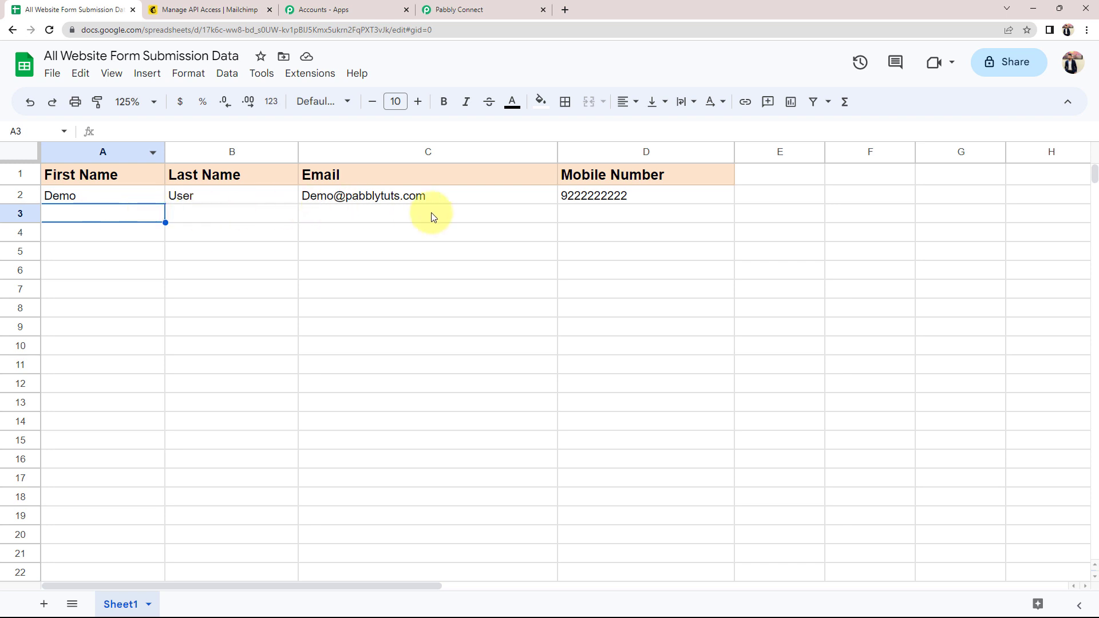
click(497, 5)
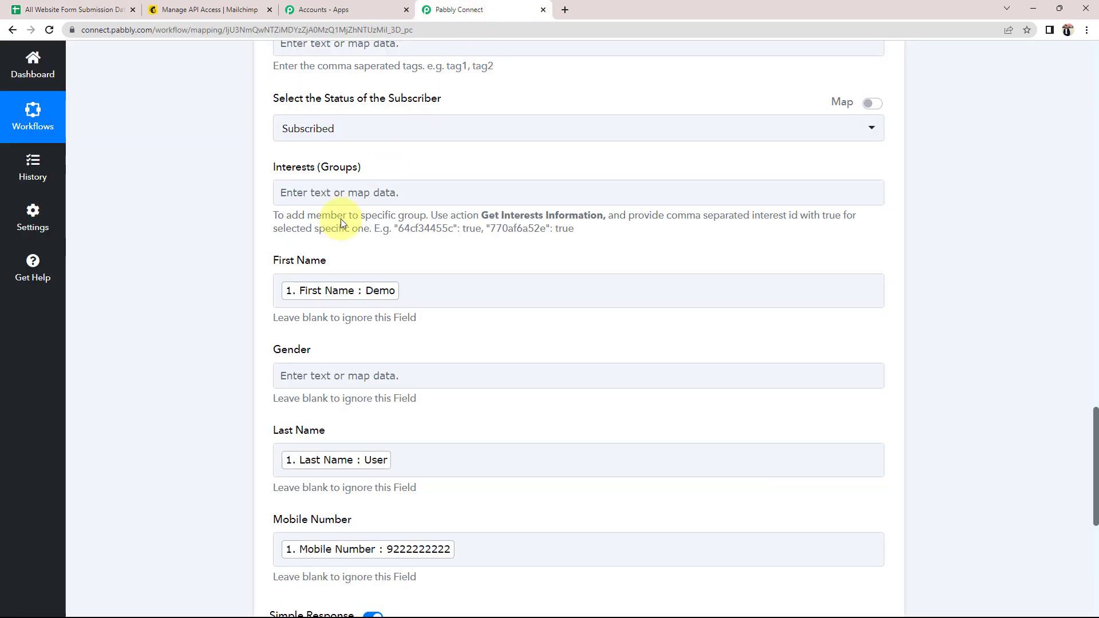
Step: Save the MailChimp action and send its test request
scroll(240, 314, down, 2)
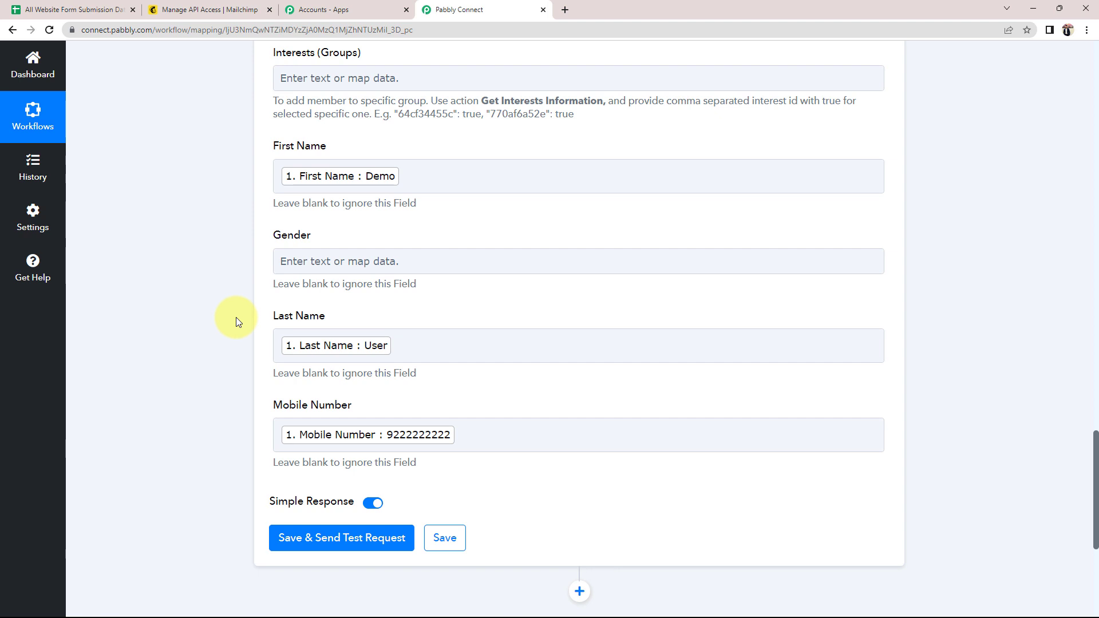
scroll(237, 319, down, 1)
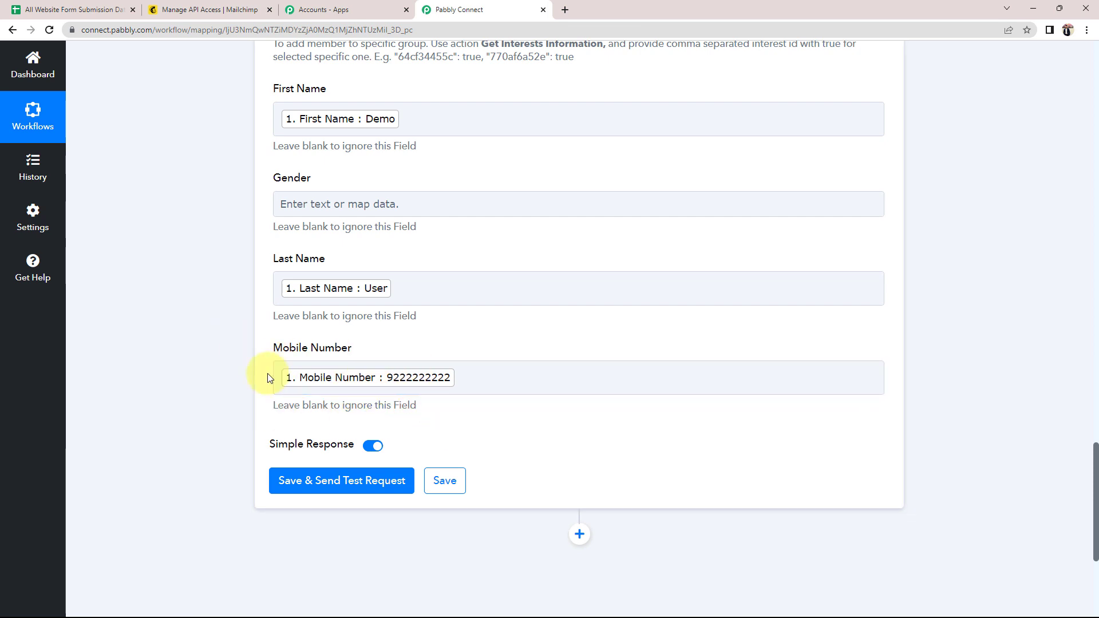
scroll(267, 373, down, 2)
click(318, 371)
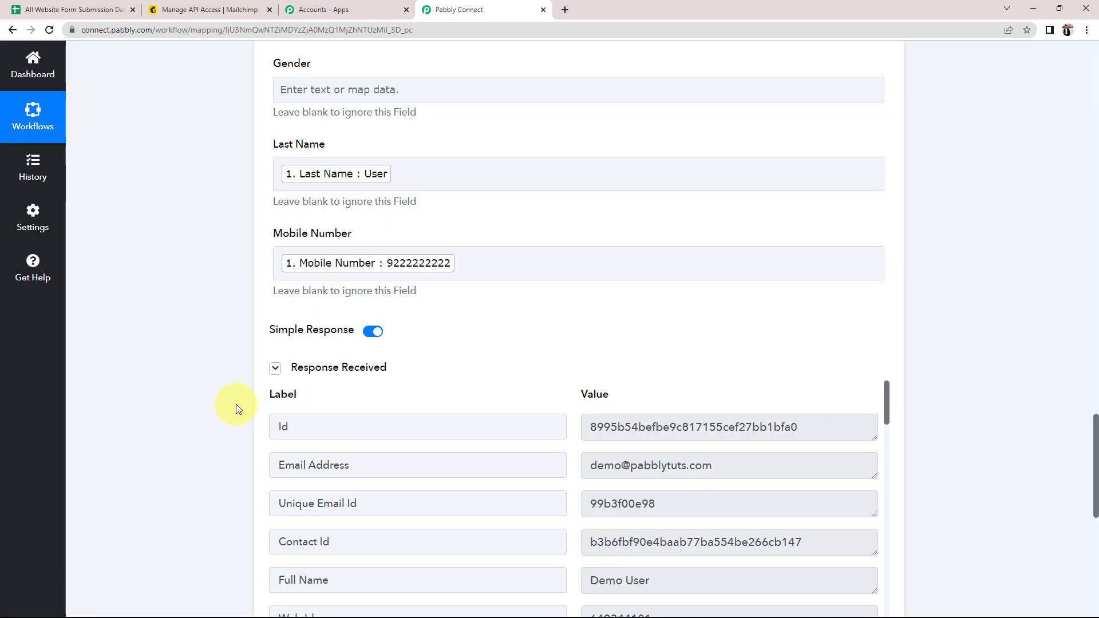
Step: Examine the email address and subscription status in the MailChimp action's response
scroll(235, 405, down, 2)
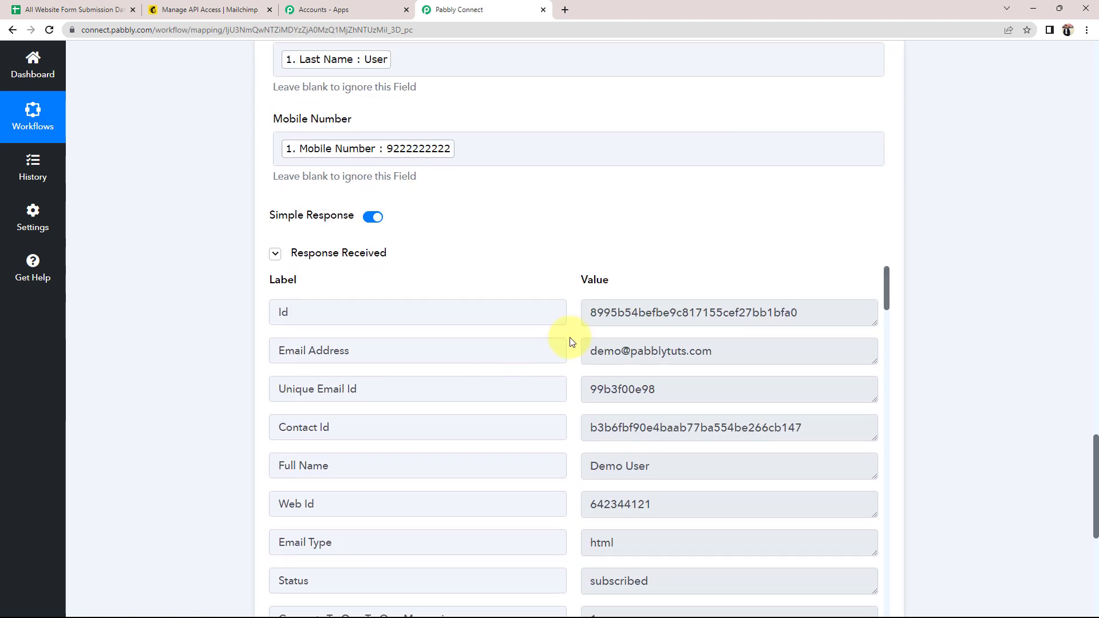
drag(591, 352, 740, 353)
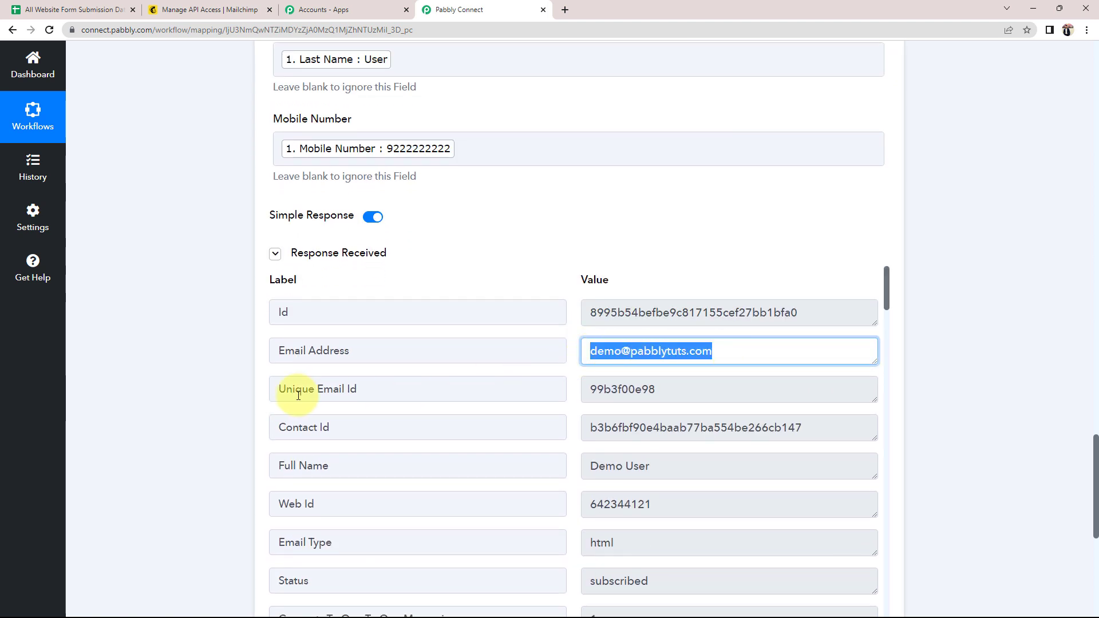
scroll(261, 445, down, 2)
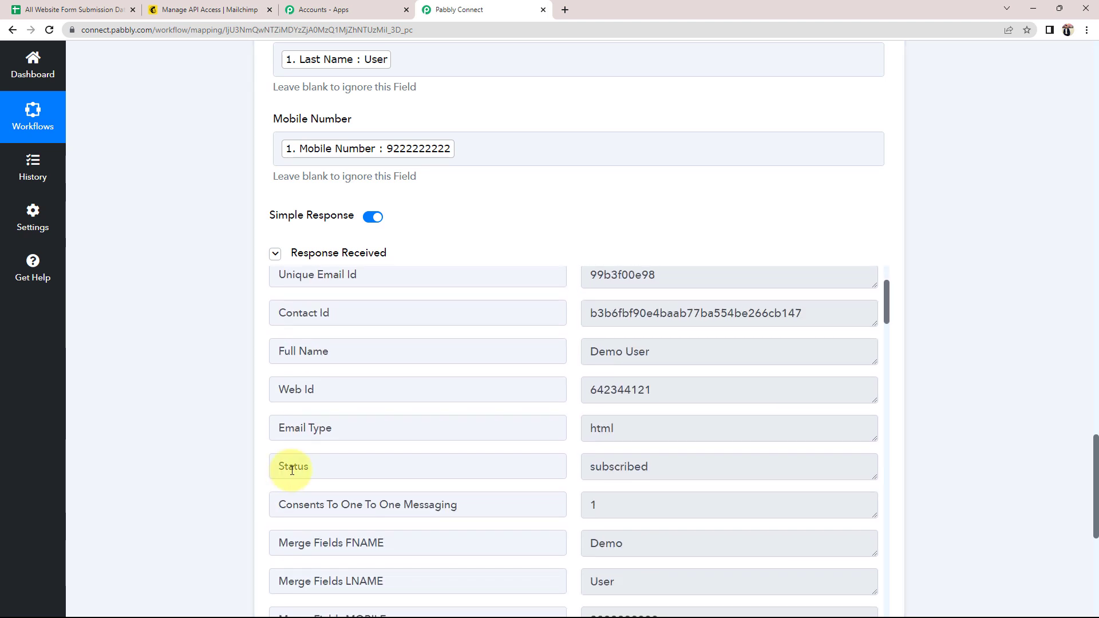
drag(658, 471, 362, 445)
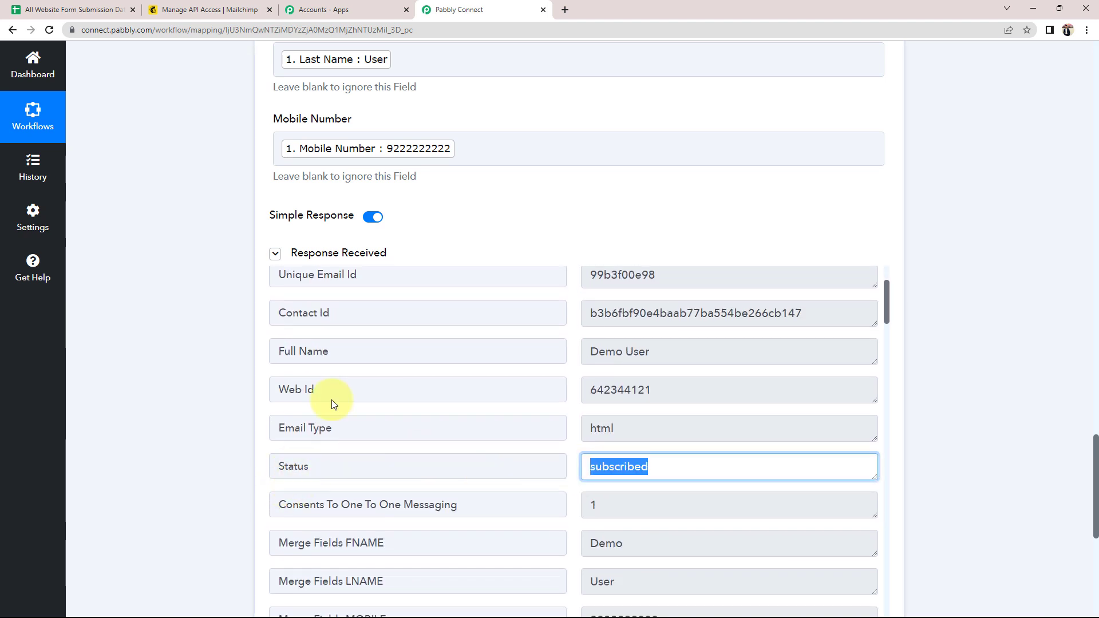
Step: Switch to Mailchimp, open the audience's list of all contacts and compare the contact with the Google Sheets row
click(216, 9)
click(70, 295)
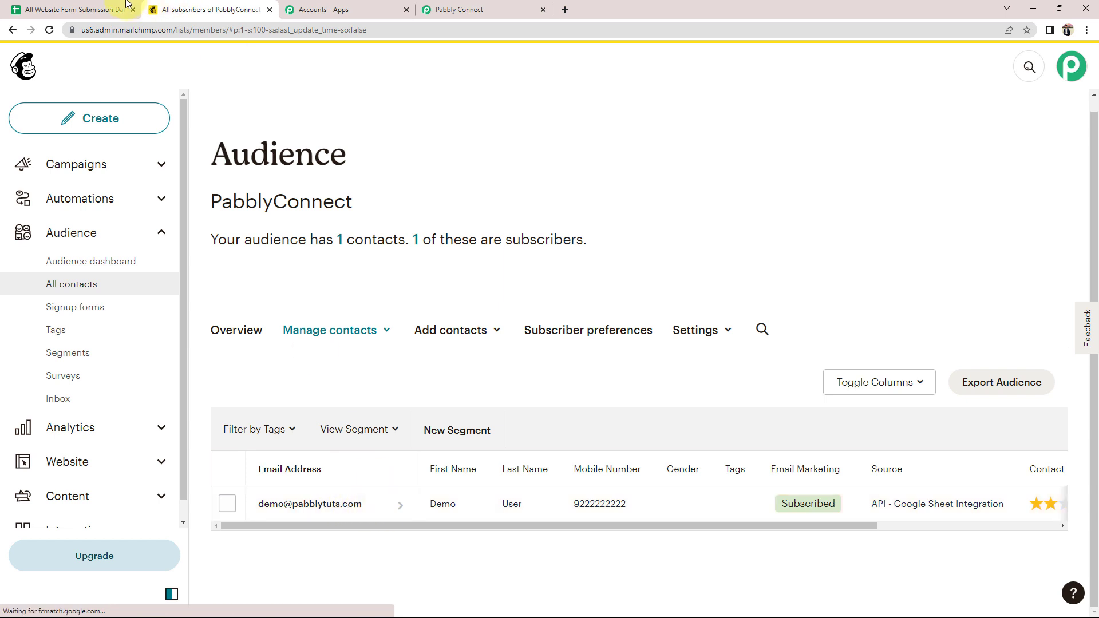
click(86, 10)
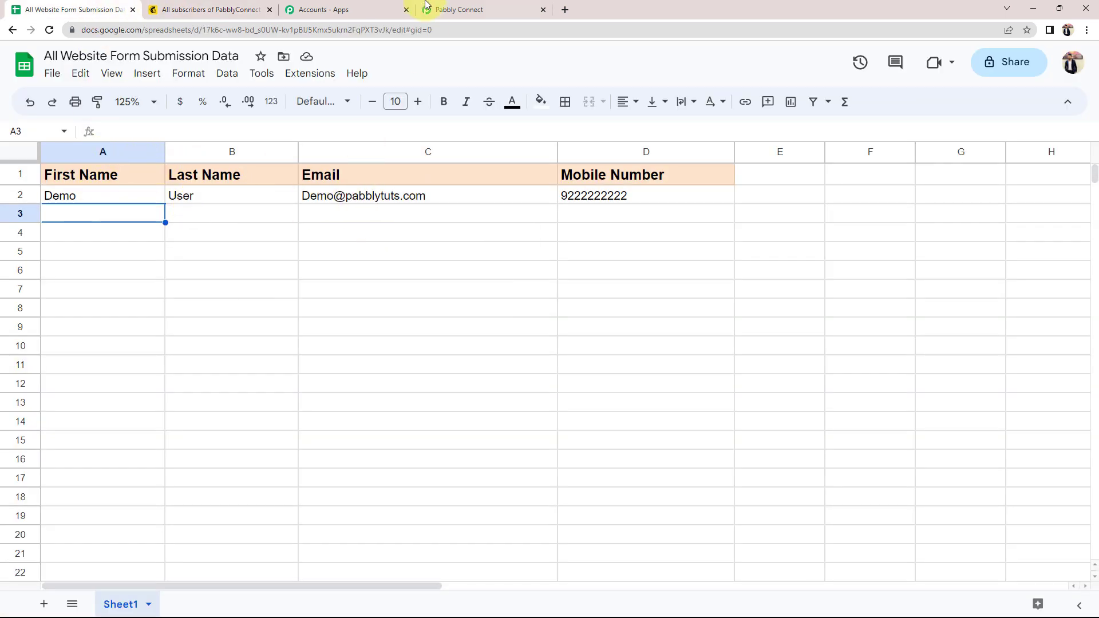
click(241, 10)
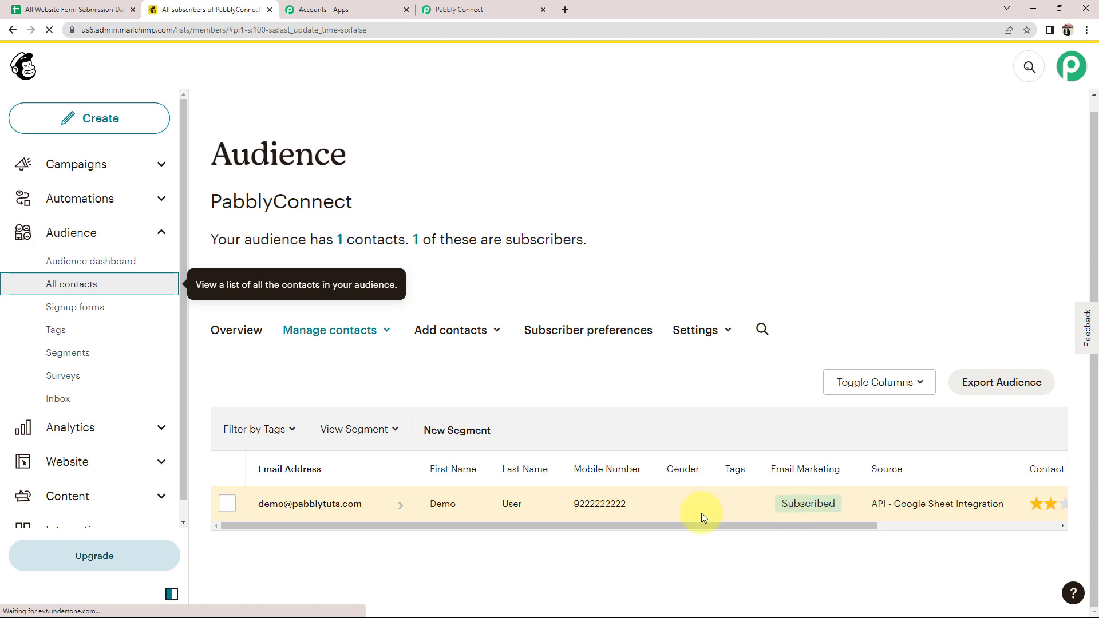
Step: Switch to Pabbly Connect, collapse the workflow's steps and check the trigger's Free Task note
click(531, 5)
scroll(281, 248, up, 15)
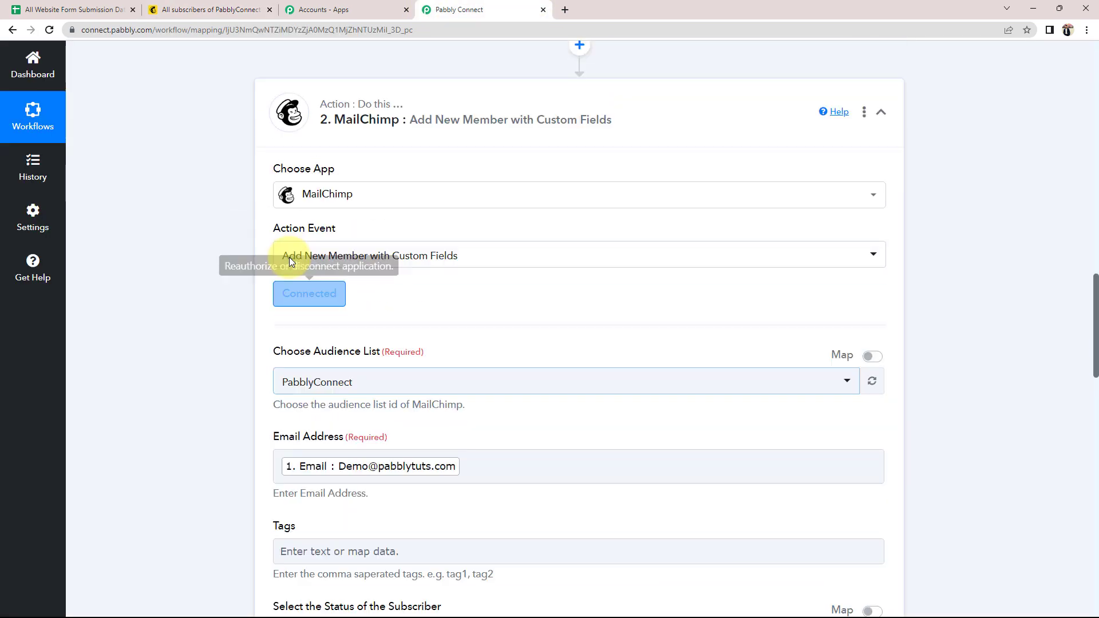
scroll(619, 335, up, 15)
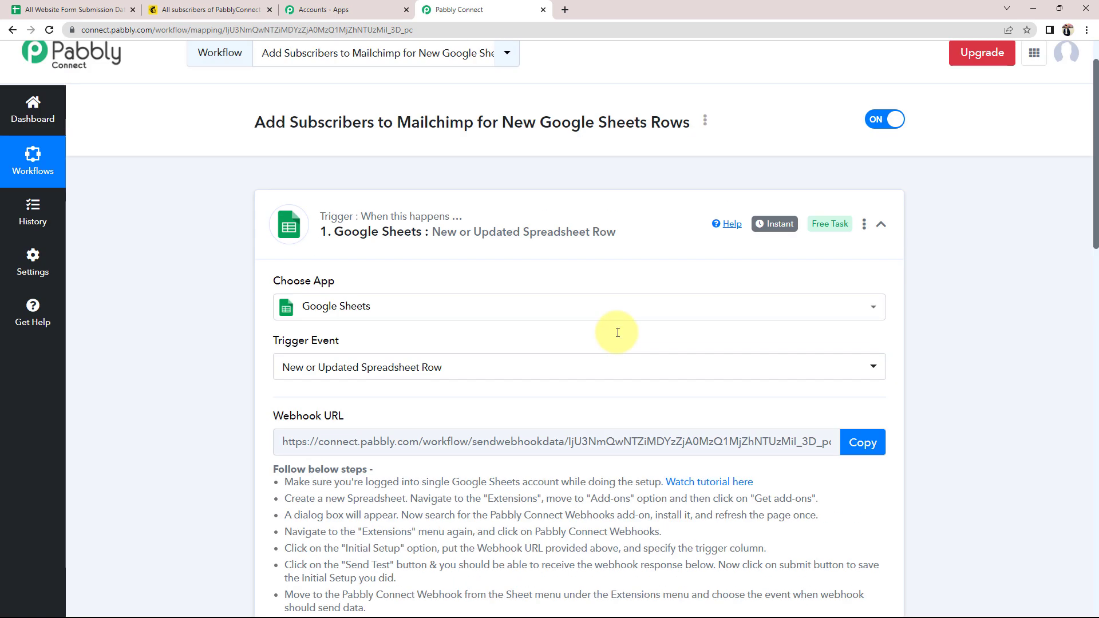
scroll(618, 332, up, 2)
click(645, 287)
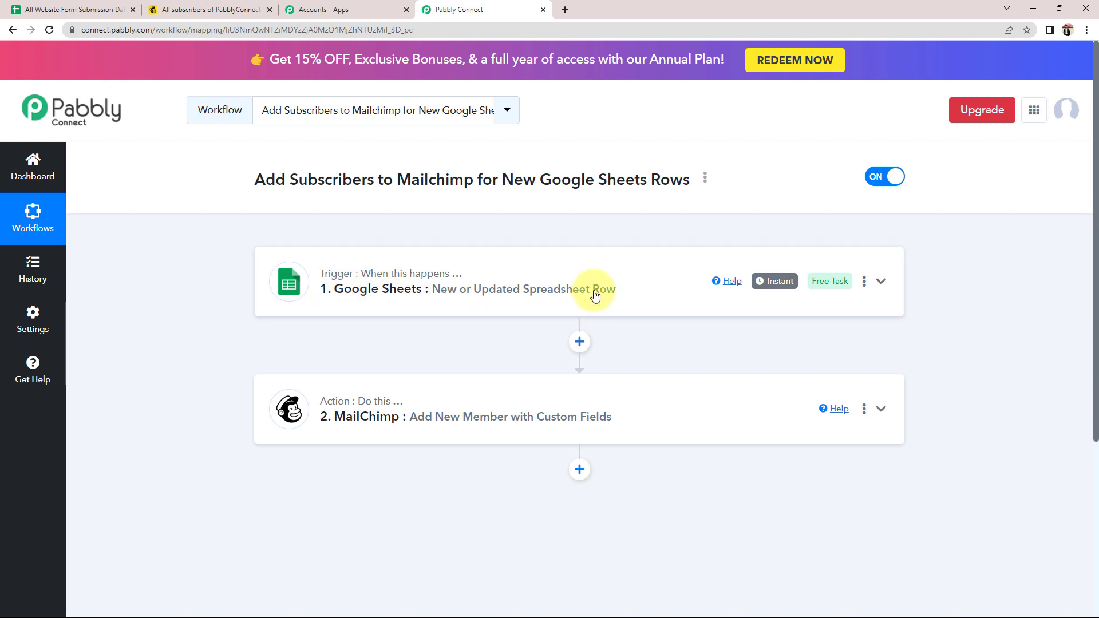
mouse_move(813, 280)
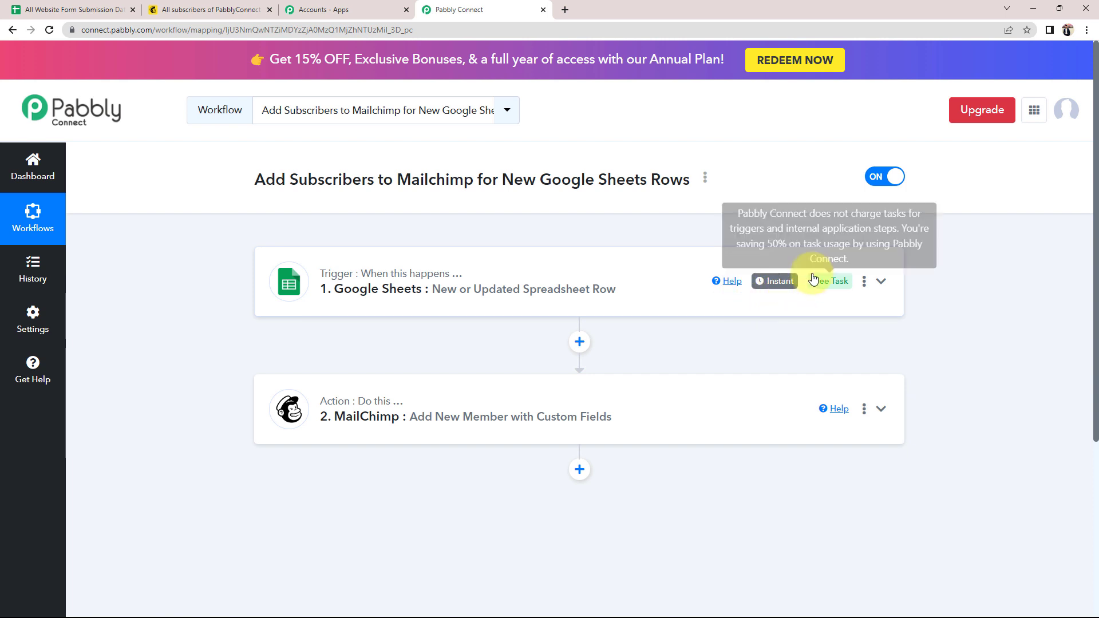
Step: Switch to Google Sheets and add a contact in row 3 with first name Test, last name Name, an email address and a mobile number
click(80, 9)
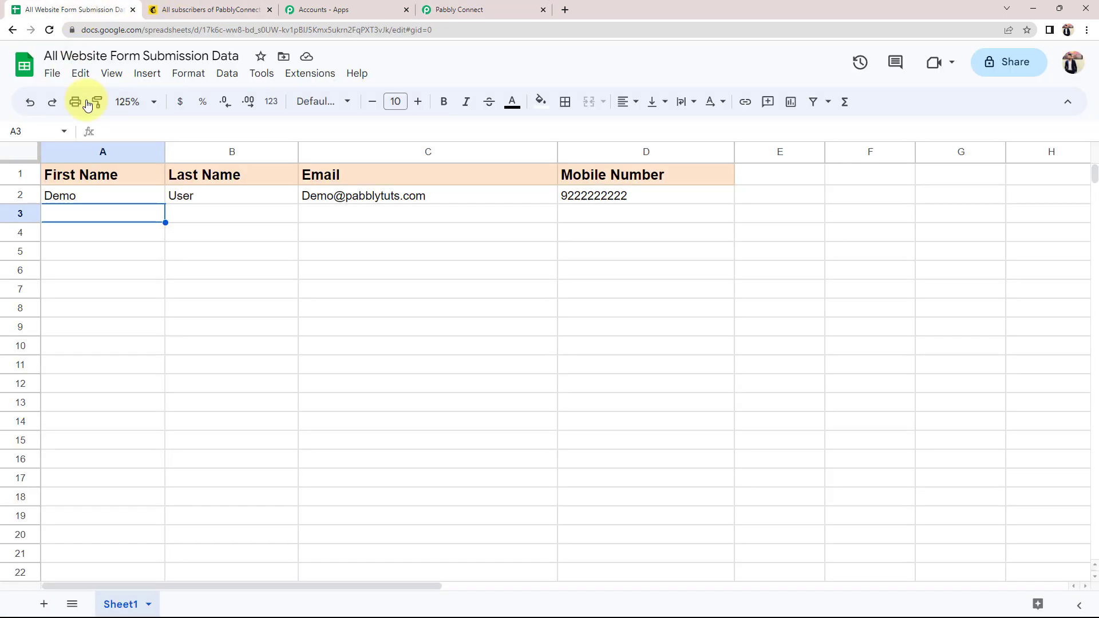
double_click(84, 213)
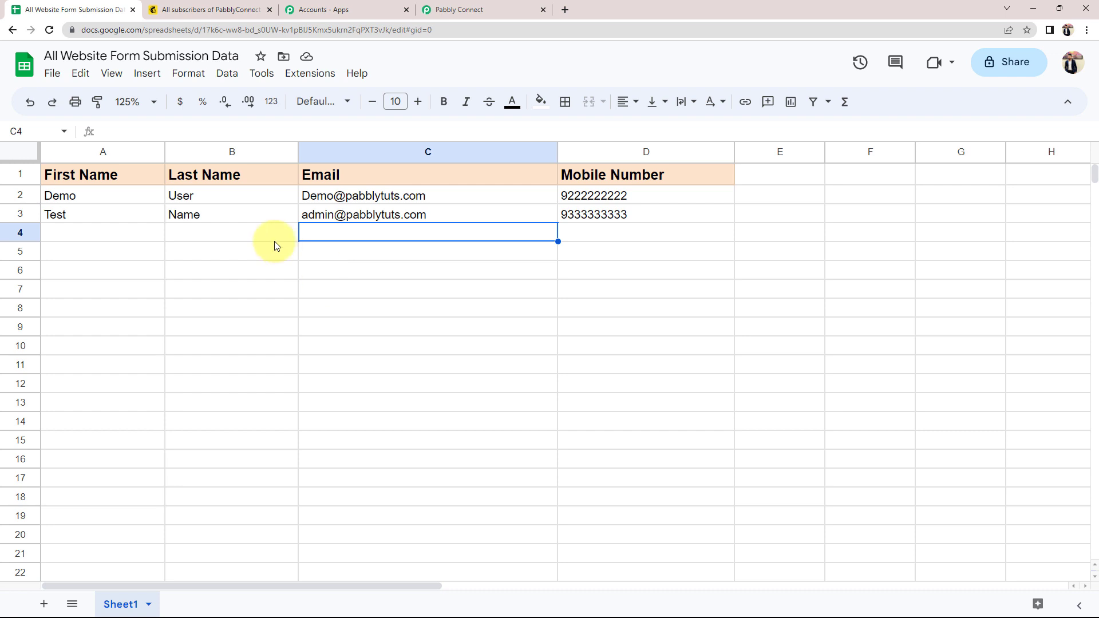
Step: Reload the Mailchimp contact list, compare it with the new spreadsheet row and return to the Pabbly Connect workflow
click(211, 9)
click(49, 30)
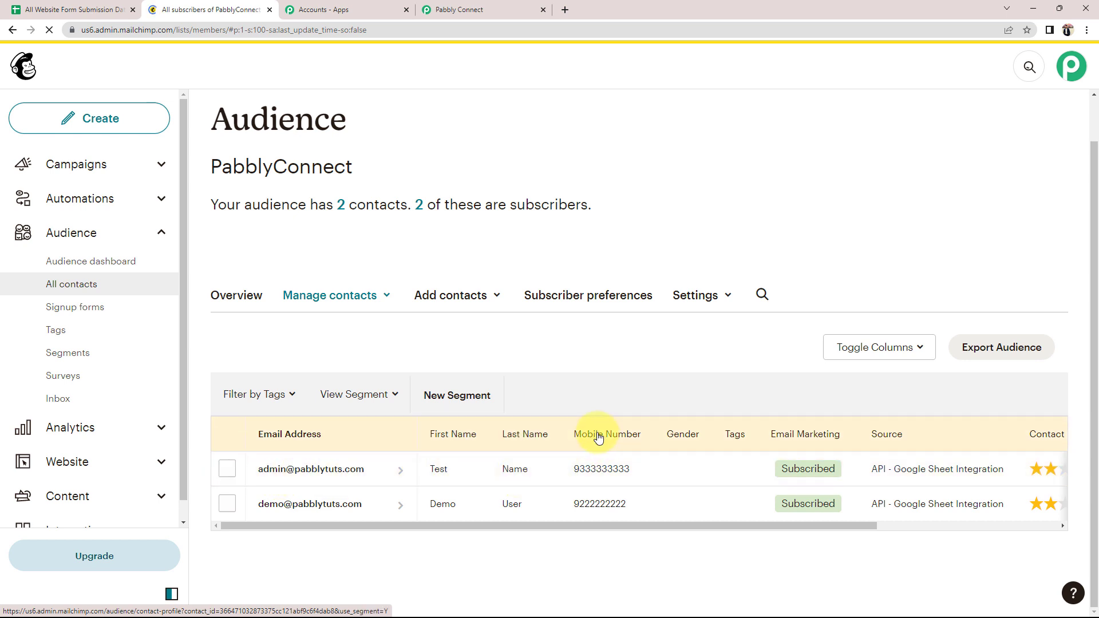
click(37, 6)
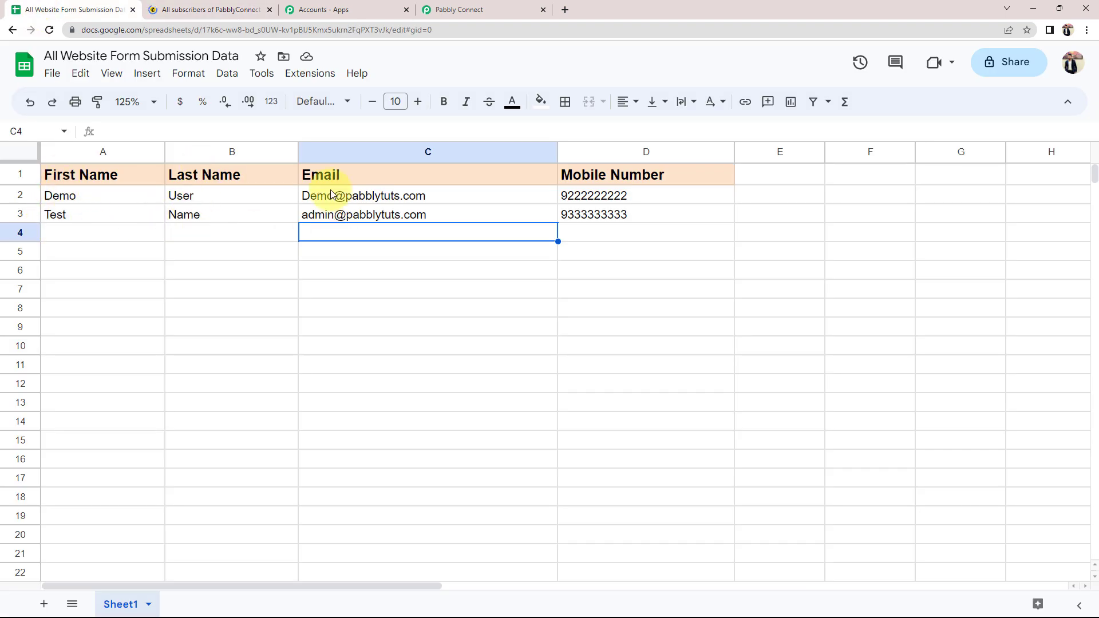
click(459, 8)
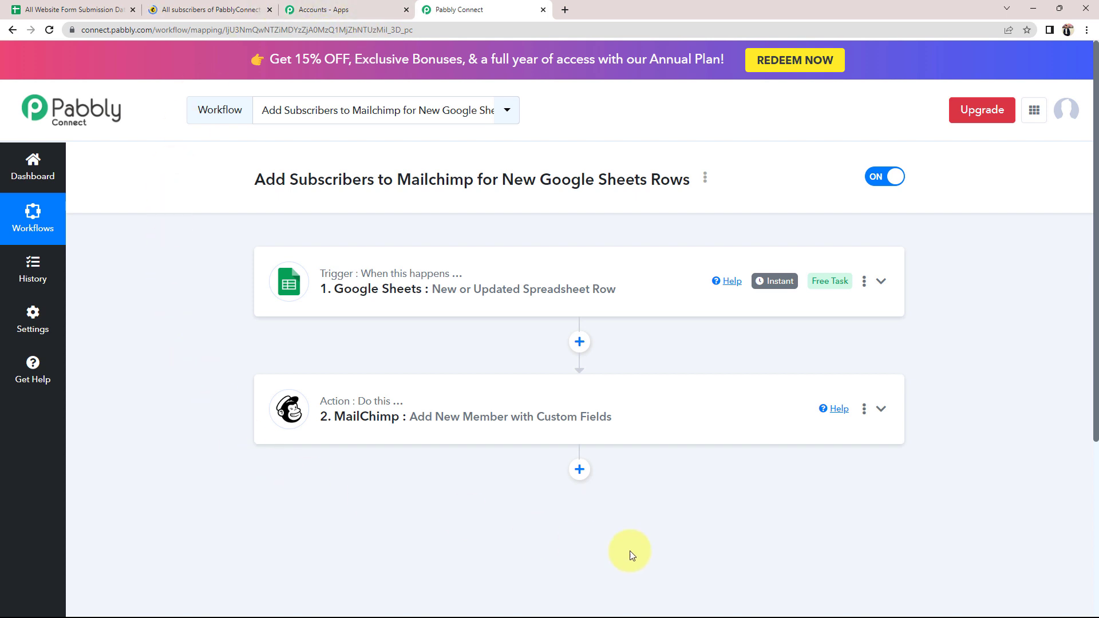